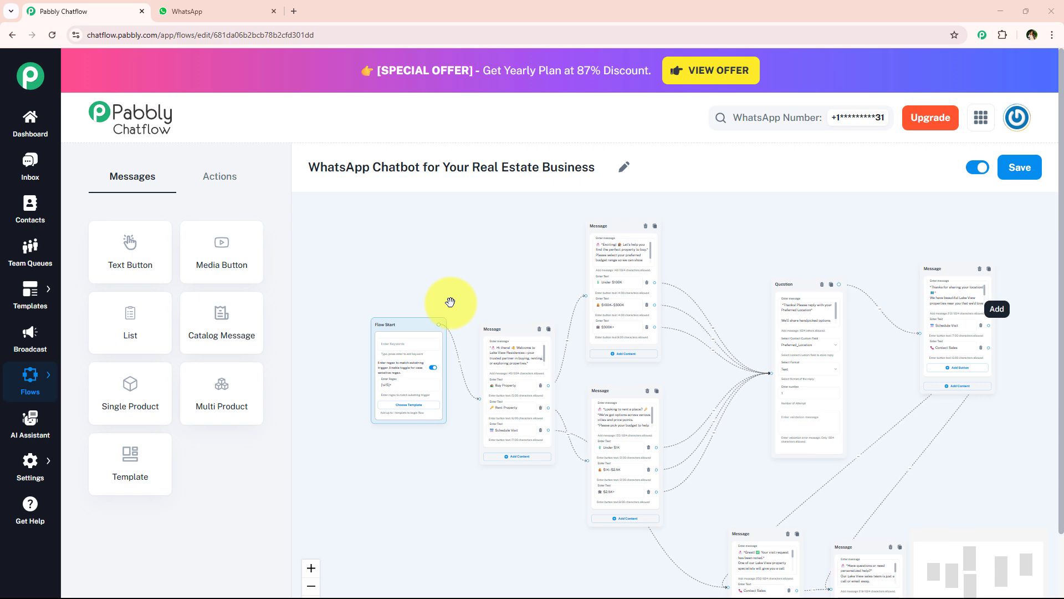
Examine the real estate chatbot flow, from the Flow Start trigger and its regex through the connected message and question nodes
scroll(504, 298, "up", 3)
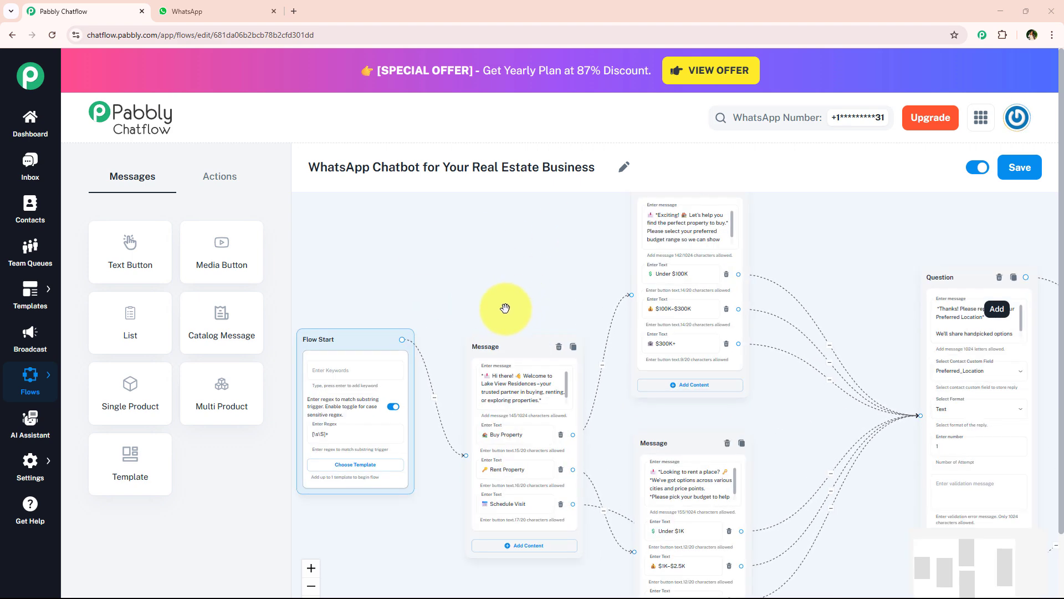
left_click_drag(556, 240, 624, 216)
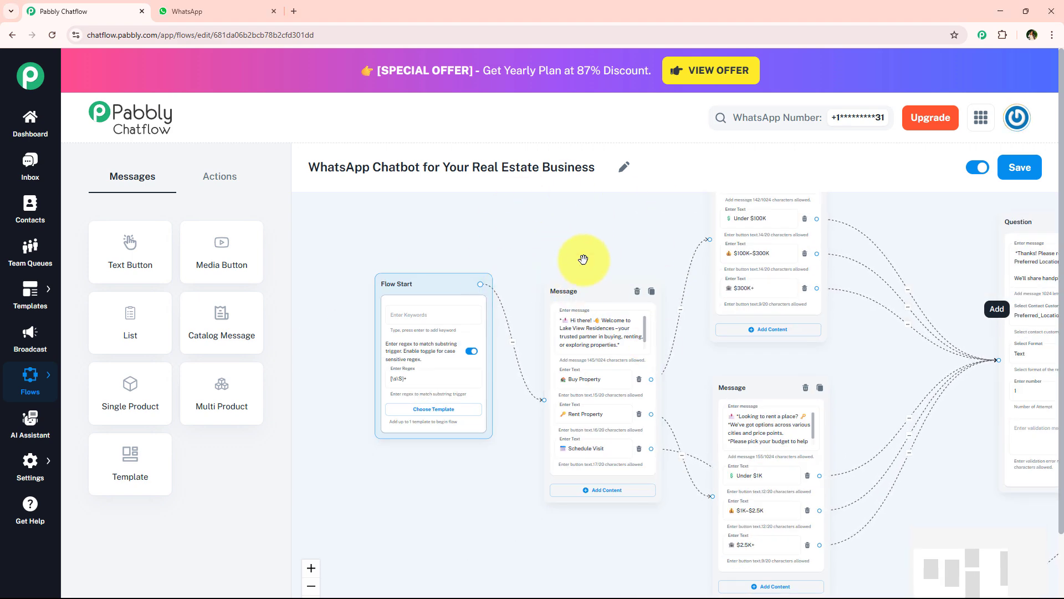
scroll(581, 255, "down", 3)
scroll(462, 280, "down", 3)
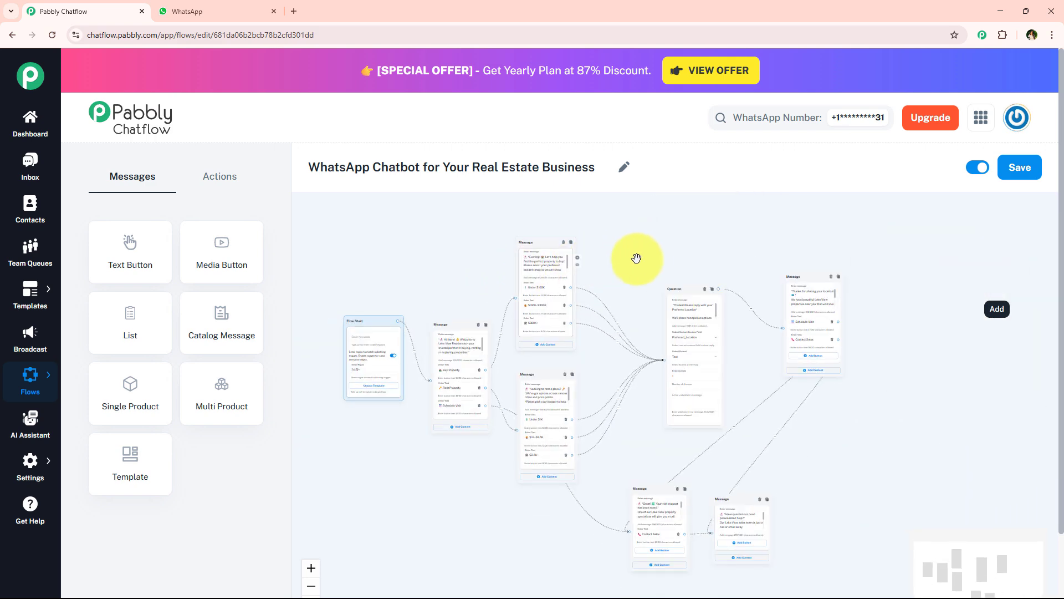
left_click_drag(637, 259, 739, 269)
scroll(458, 277, "up", 4)
scroll(463, 307, "up", 3)
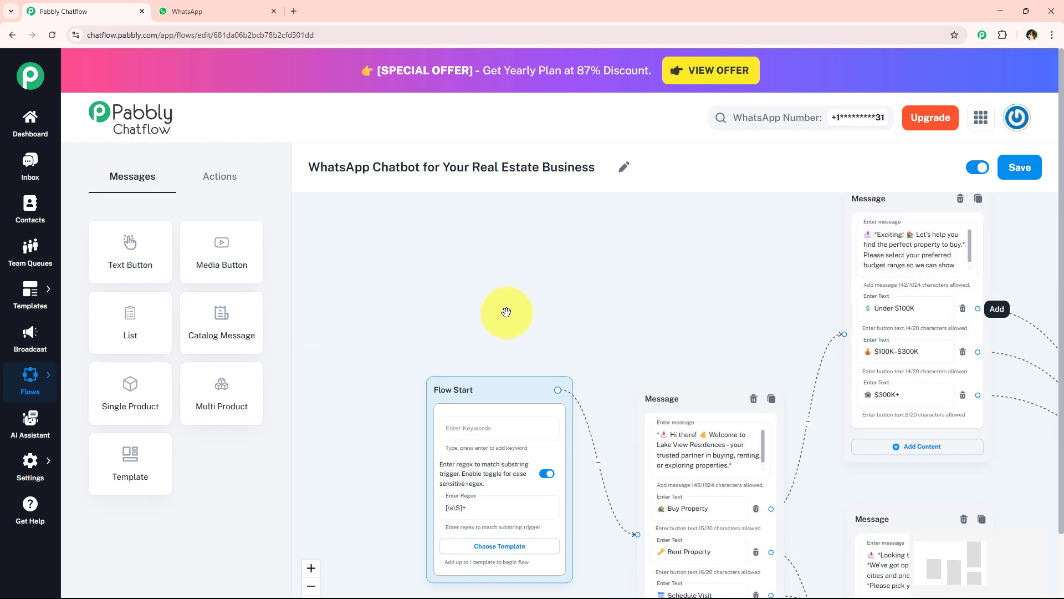
left_click_drag(495, 355, 506, 247)
scroll(456, 337, "up", 3)
left_click_drag(378, 399, 372, 323)
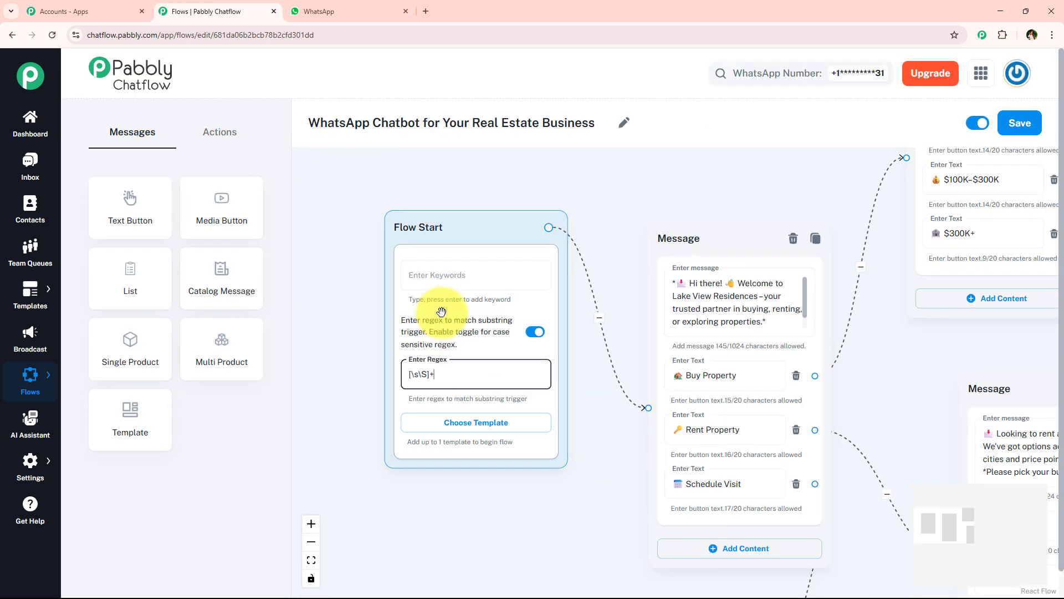
scroll(441, 310, "down", 2)
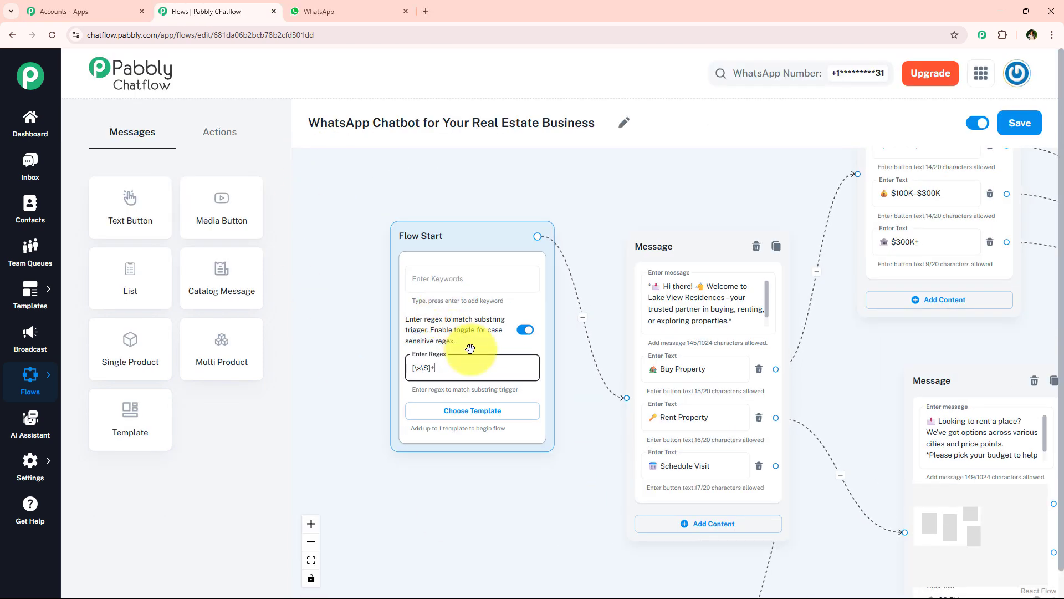
Switch to WhatsApp and send "I want to buy a property" to the Pabbly ChatFlow chat
left_click(343, 11)
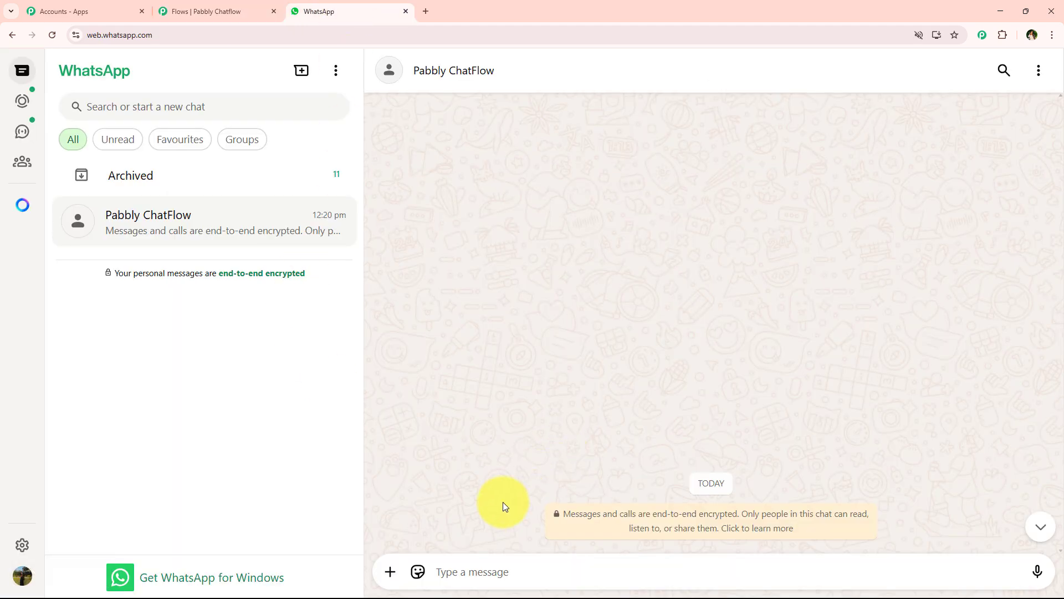
left_click(473, 581)
type("I want")
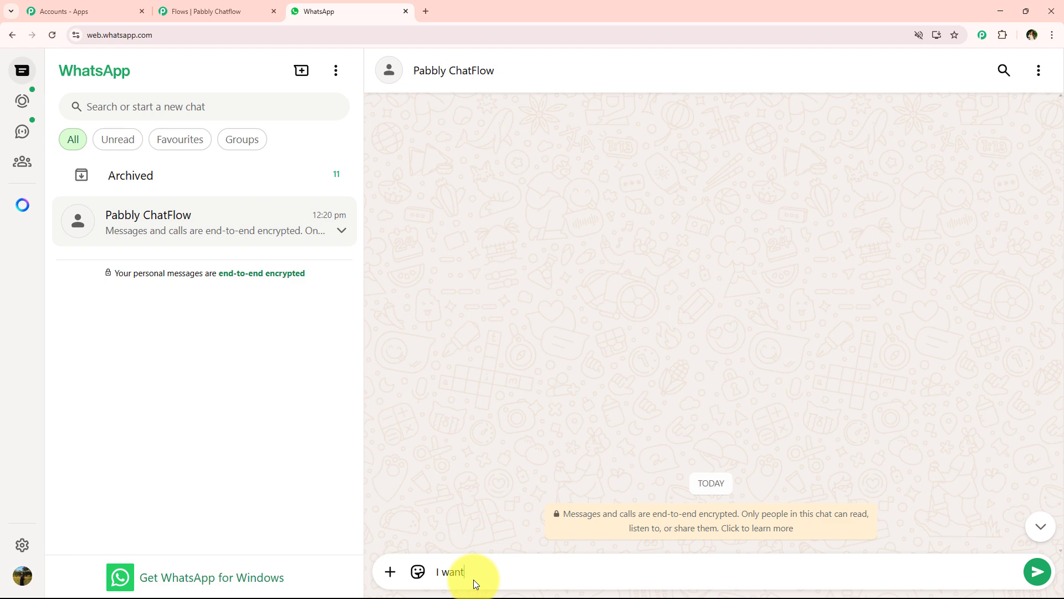
type(" to buy a property")
key("Return")
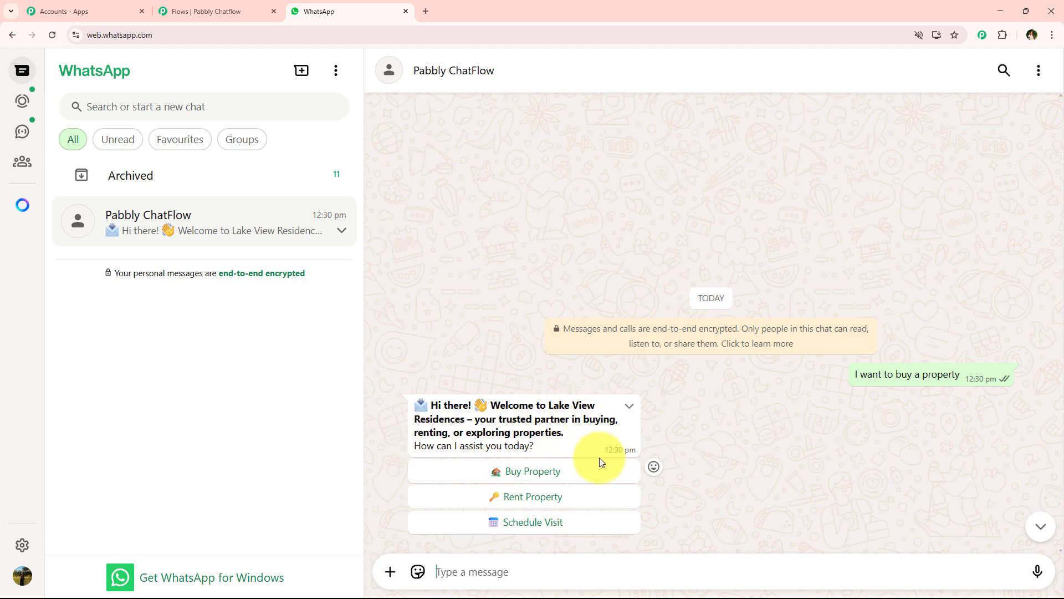
Answer the chatbot's buying questions with Buy Property, the $100K–$300K budget and Bhopal as the preferred location
left_click(500, 476)
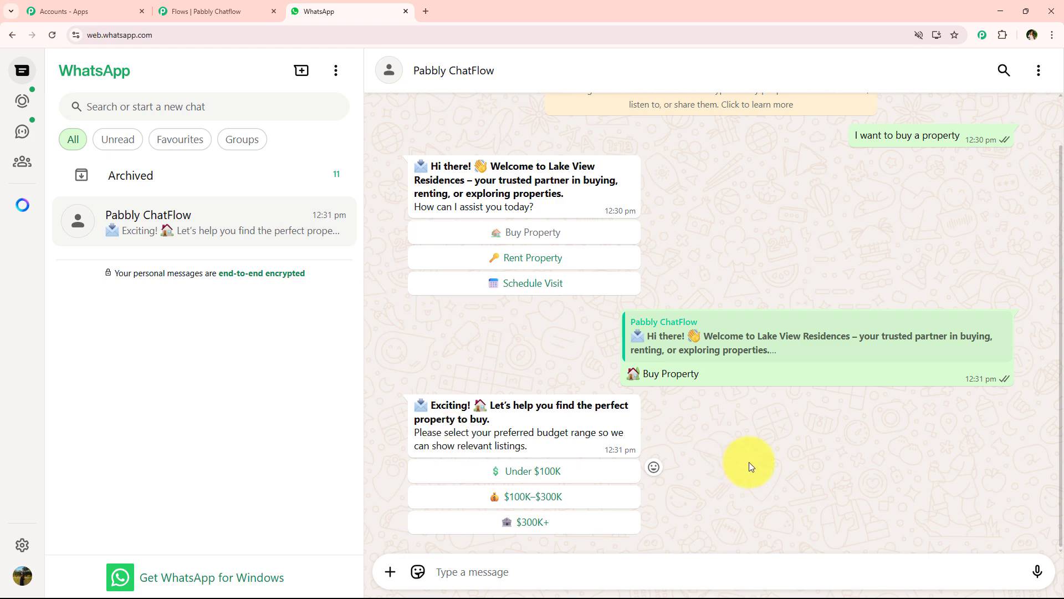
left_click(565, 502)
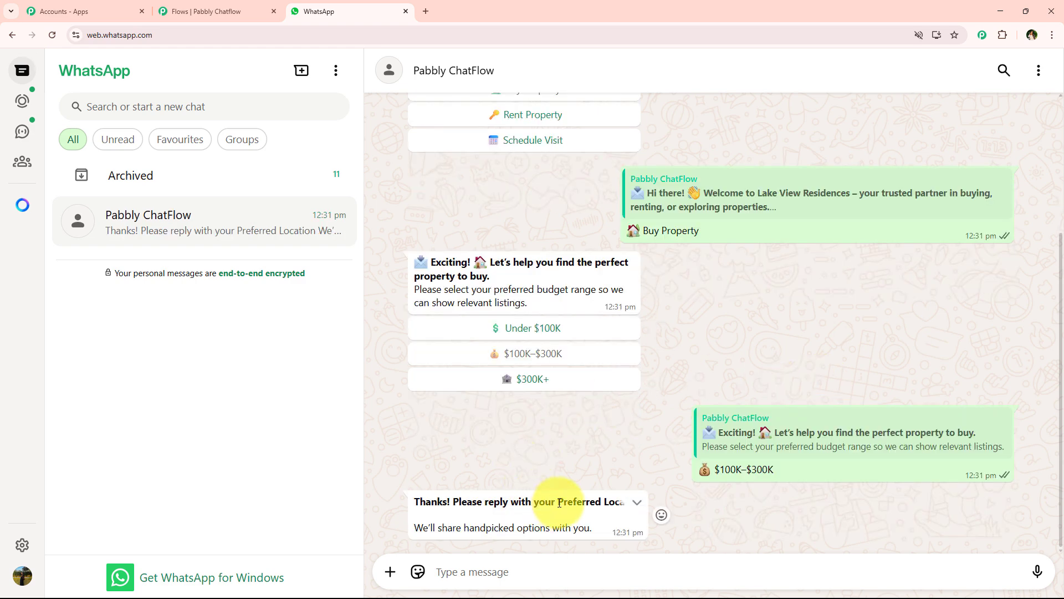
left_click_drag(559, 502, 636, 503)
left_click(515, 571)
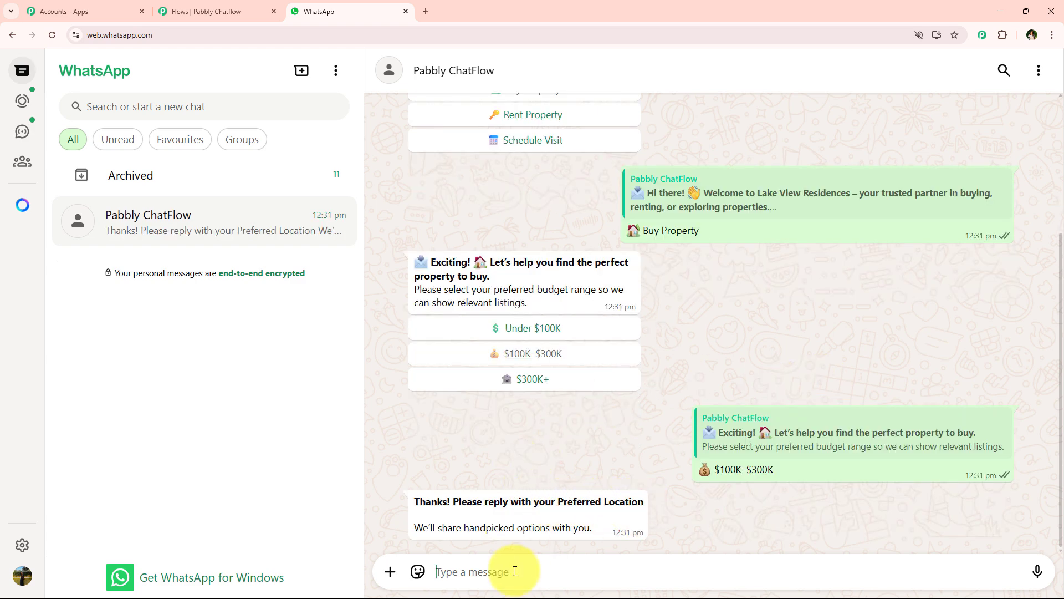
type("Bhopal")
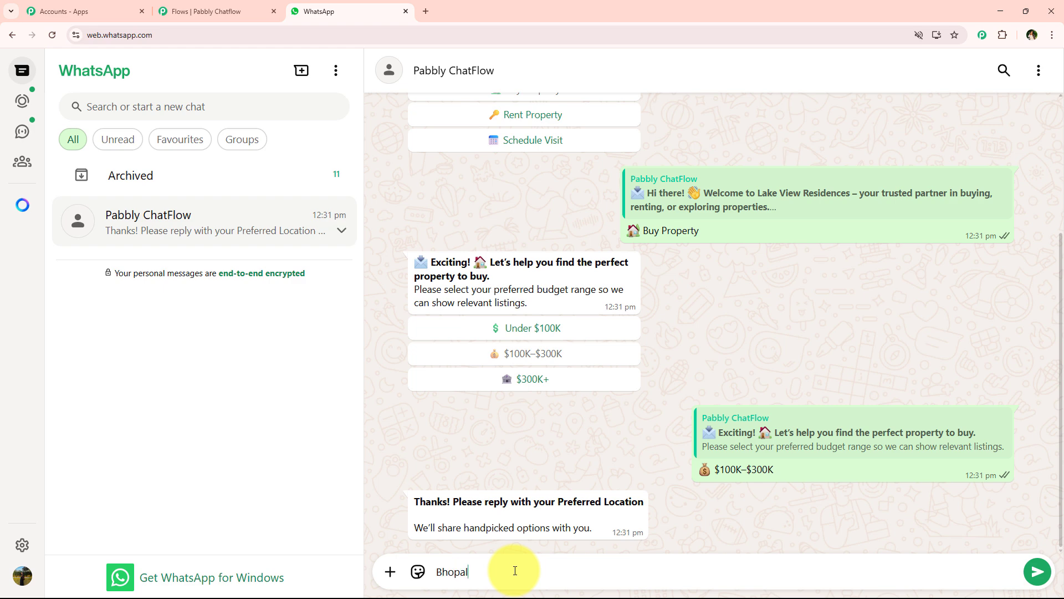
key("Return")
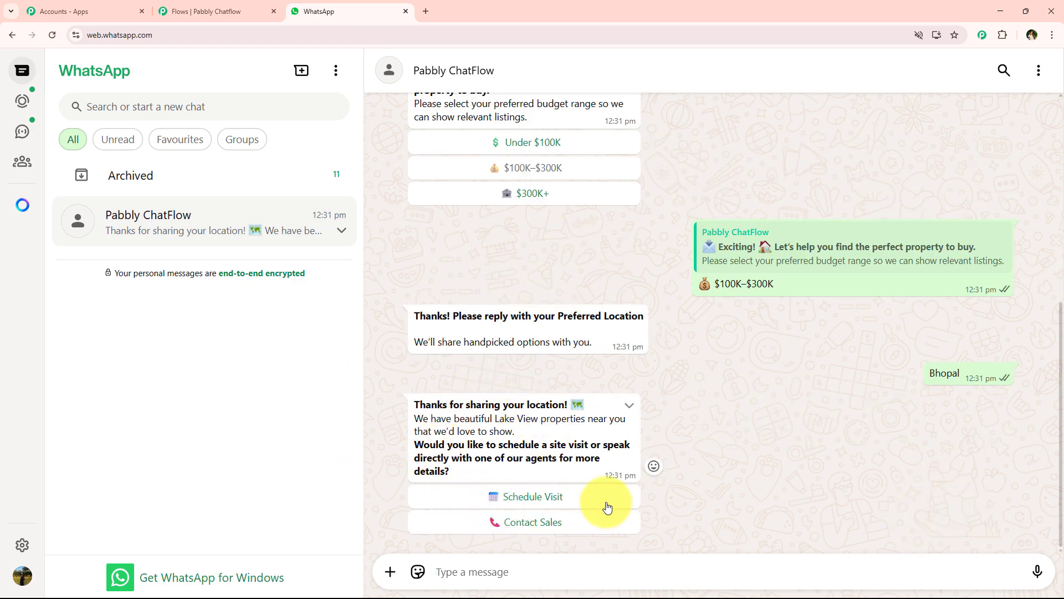
Choose Schedule Visit in the chatbot's reply and Contact Sales in the visit request message
left_click(561, 497)
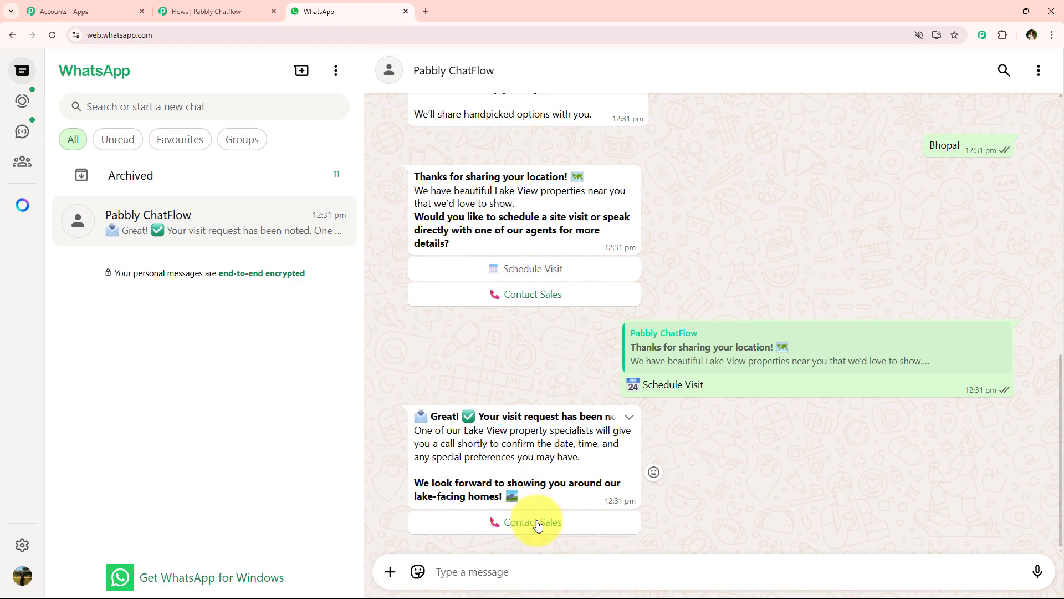
left_click(538, 524)
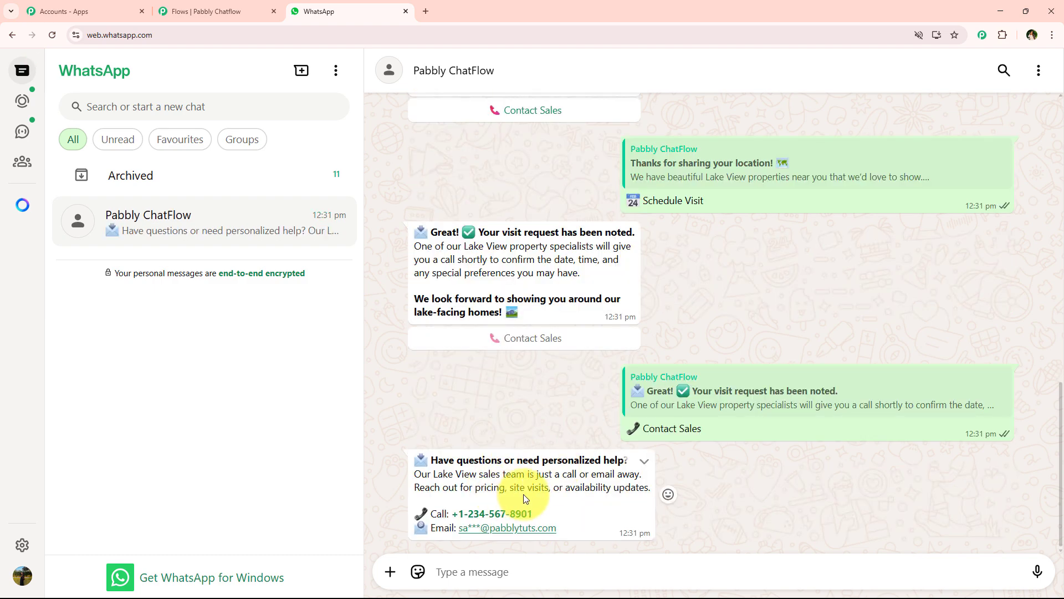
Choose Rent Property in the chatbot's welcome message and review the whole conversation back to its start
scroll(524, 494, "up", 15)
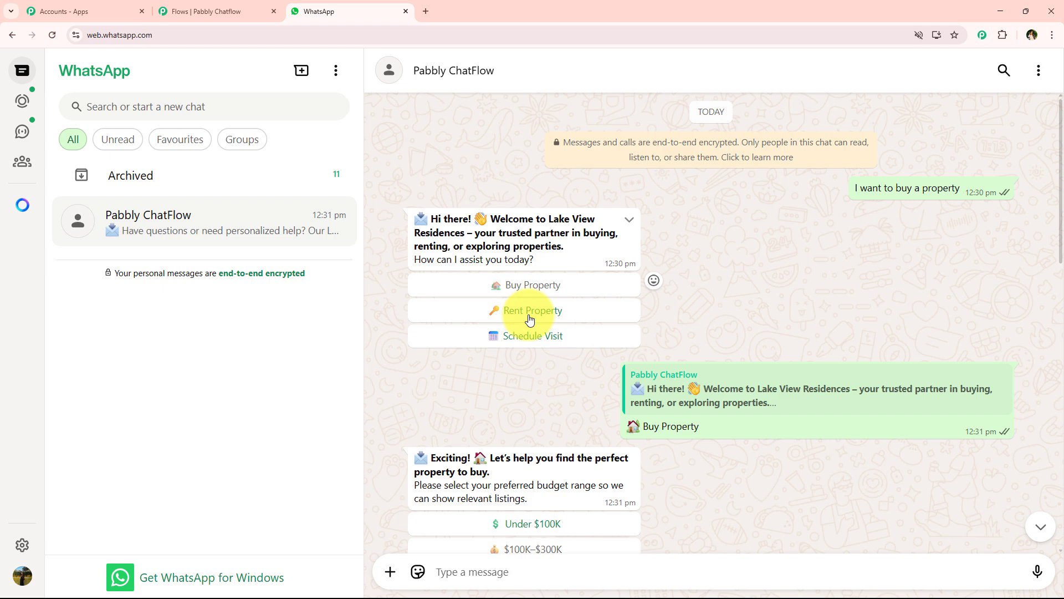
left_click(530, 316)
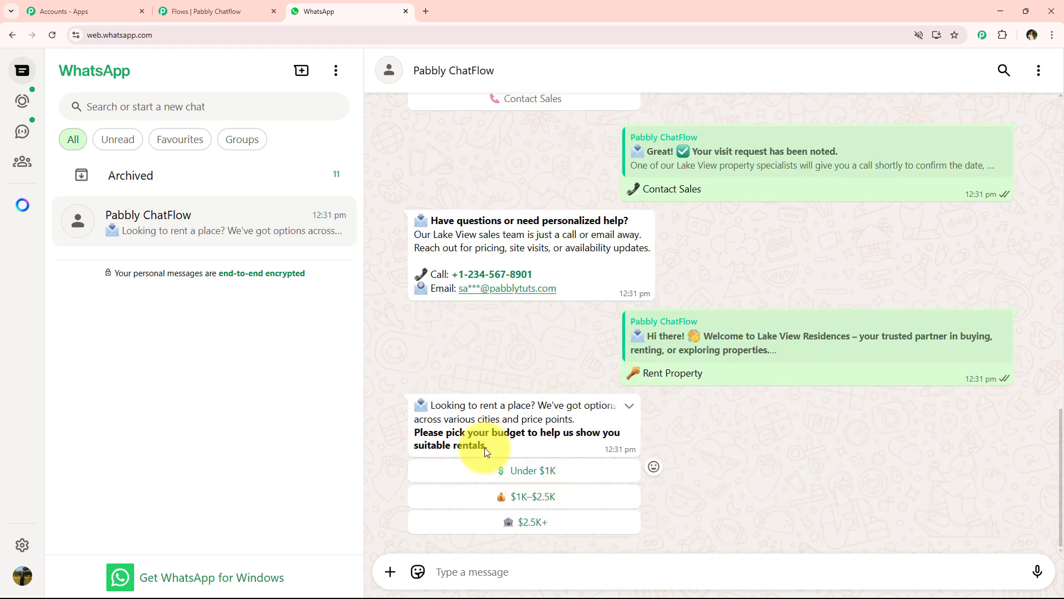
scroll(630, 425, "up", 20)
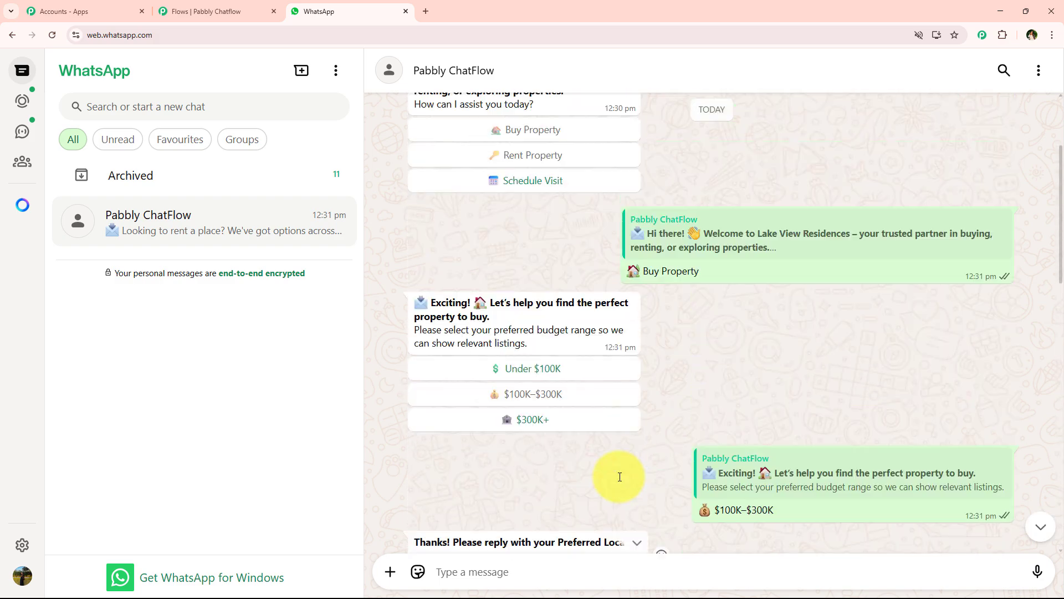
scroll(703, 311, "down", 20)
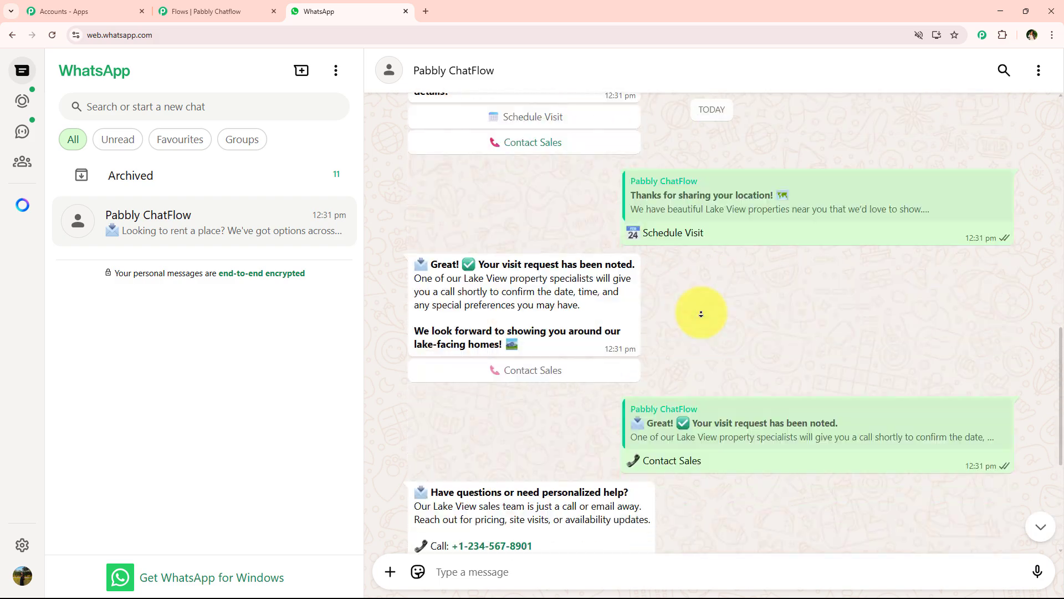
scroll(700, 444, "up", 5)
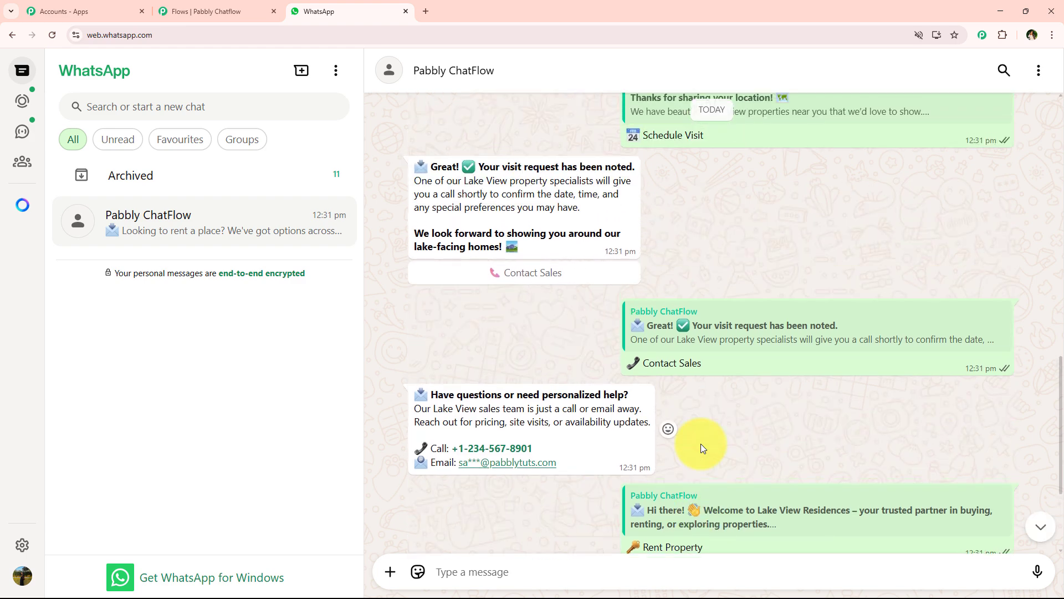
scroll(701, 443, "up", 6)
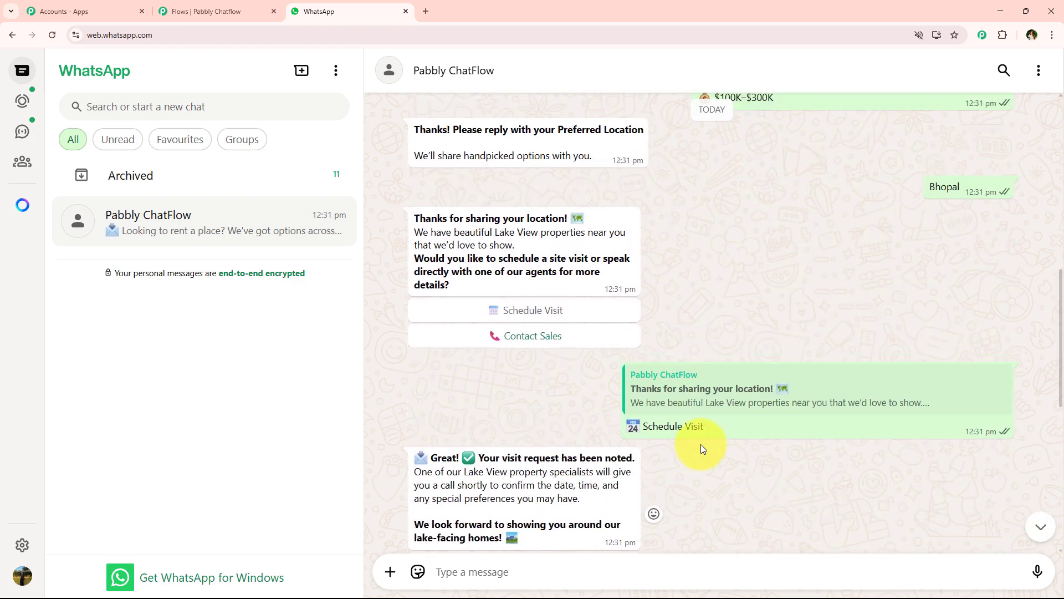
scroll(700, 443, "up", 1)
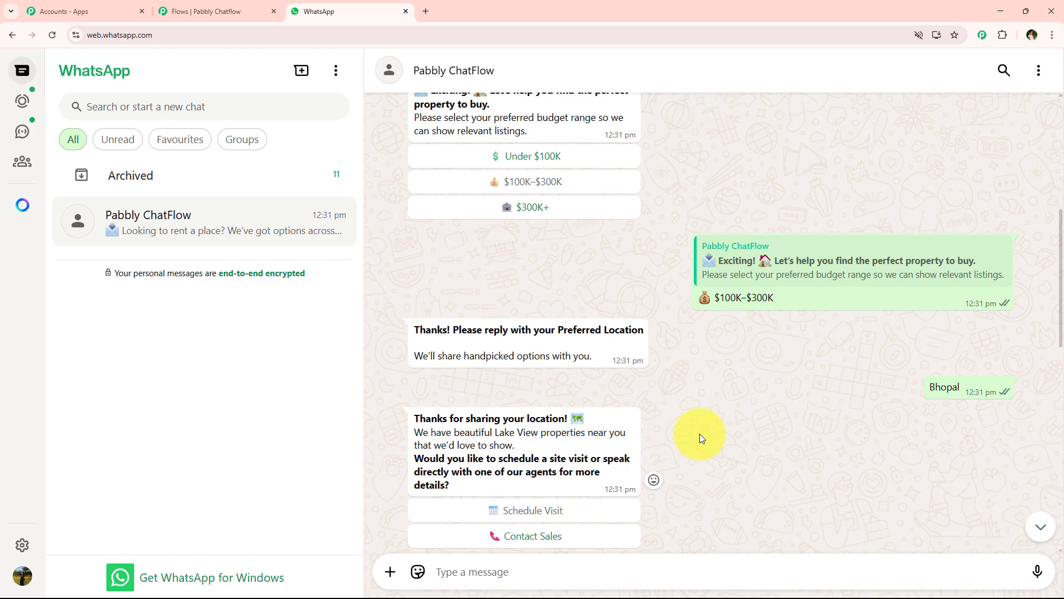
scroll(699, 433, "up", 6)
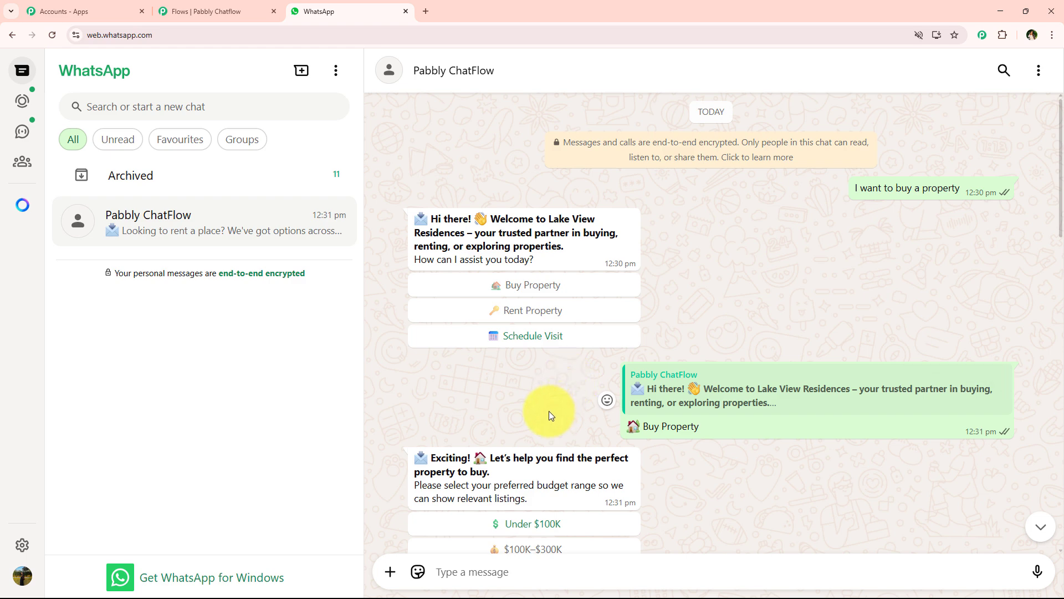
Open the Pabbly Chatflow website, pabbly.com/chatflow, in a new browser tab
left_click(423, 5)
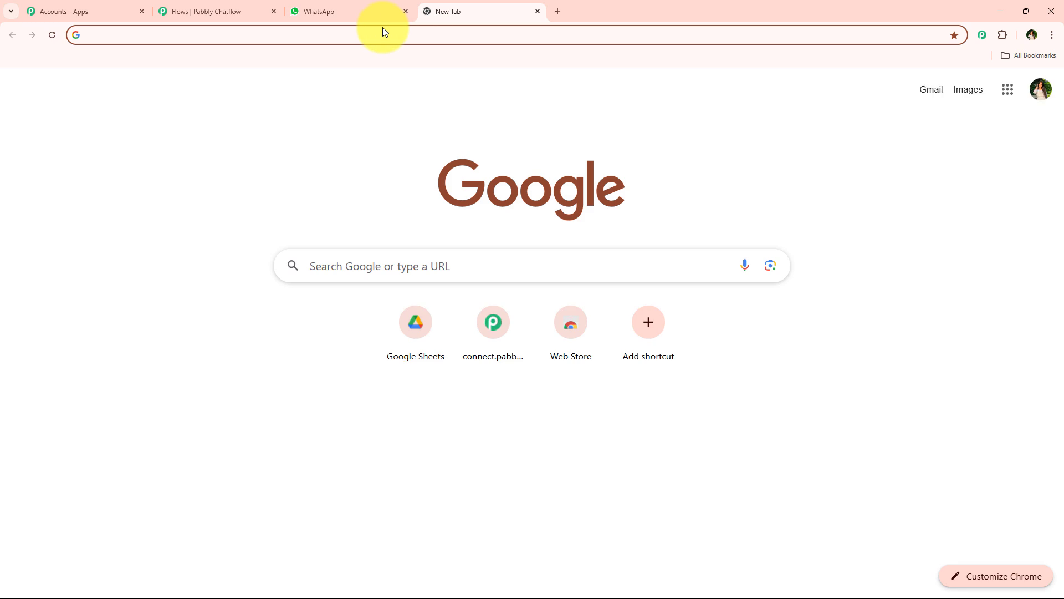
left_click(370, 41)
type("pa")
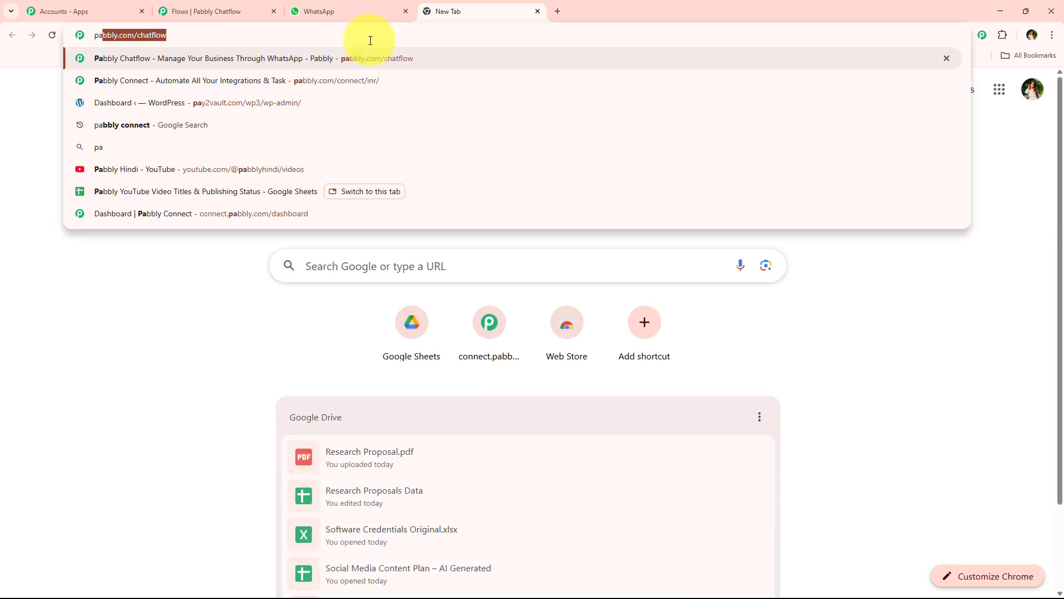
type("bbly")
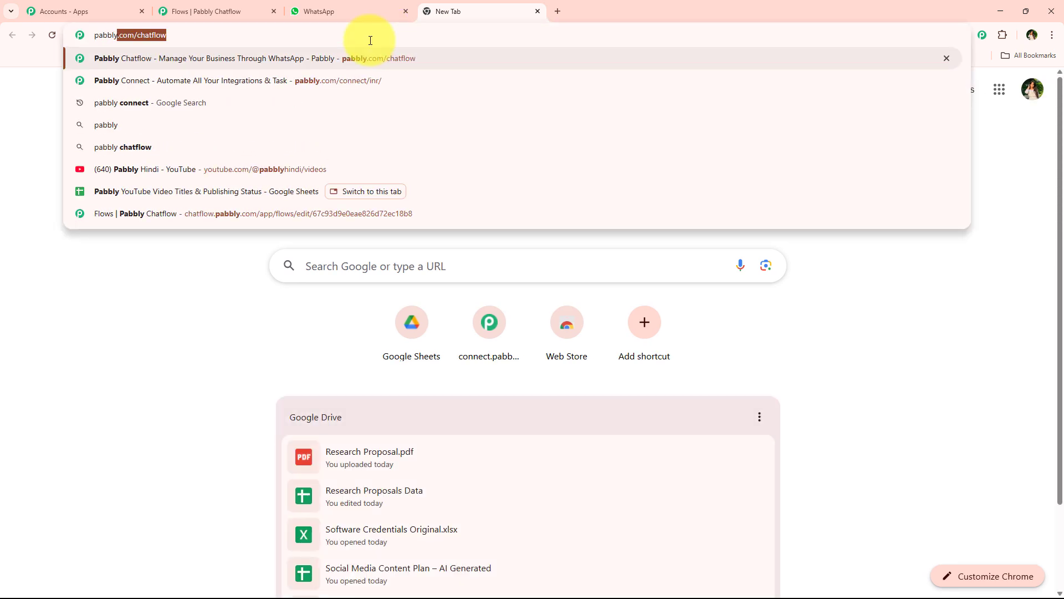
key("Return")
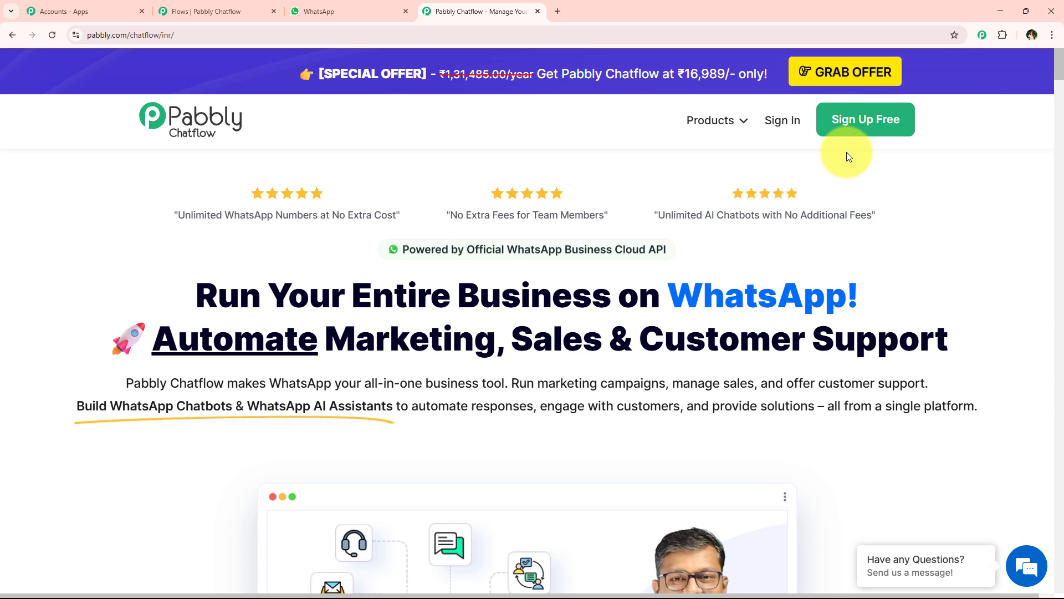
Sign in to Pabbly from the Chatflow website to reach the All Pabbly Apps page
left_click(786, 127)
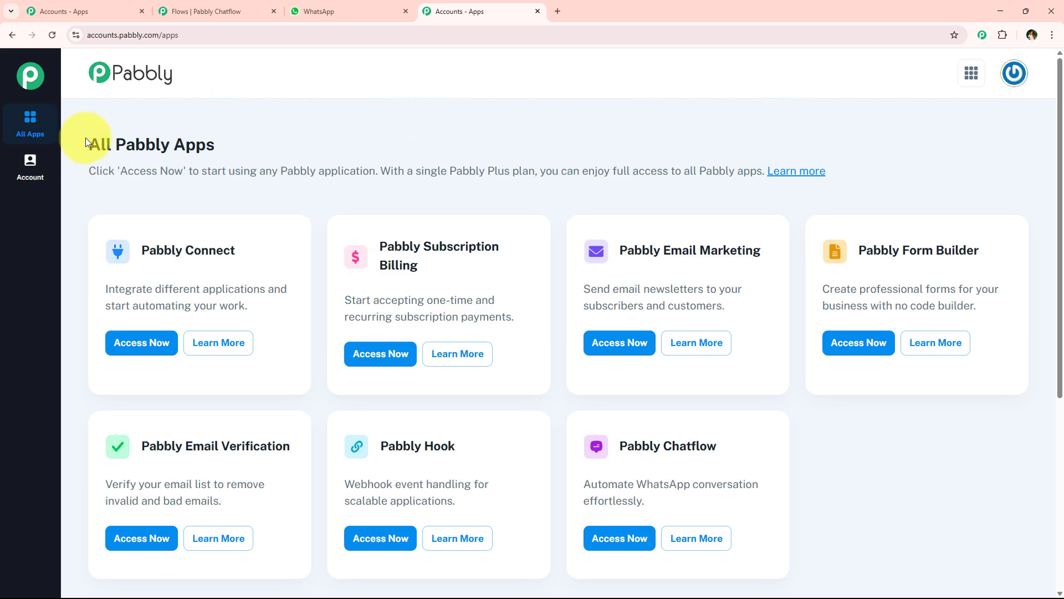
left_click_drag(85, 138, 248, 151)
scroll(438, 257, "down", 1)
scroll(427, 259, "up", 1)
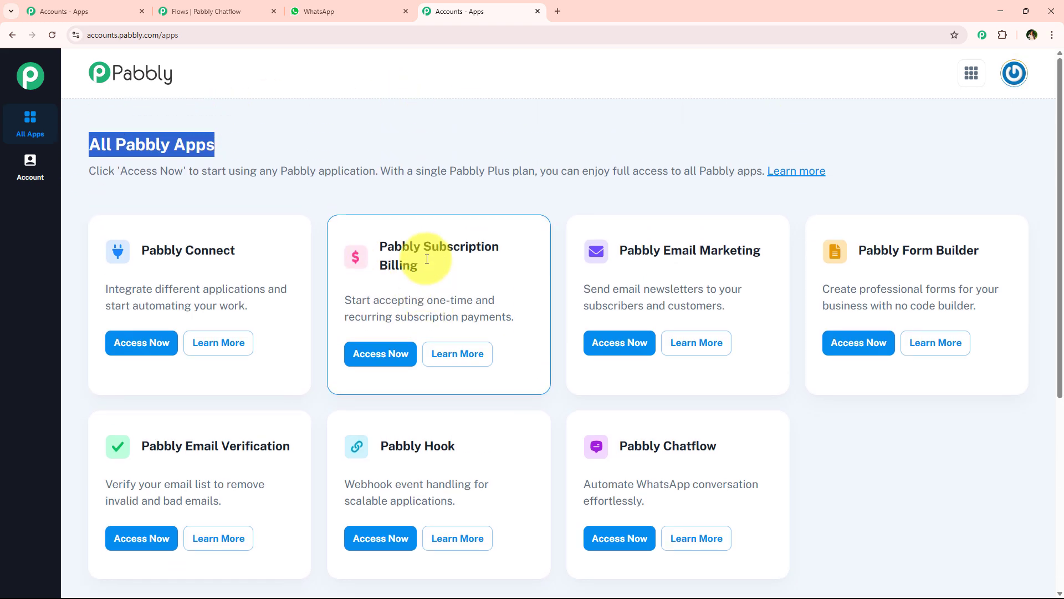
left_click(400, 151)
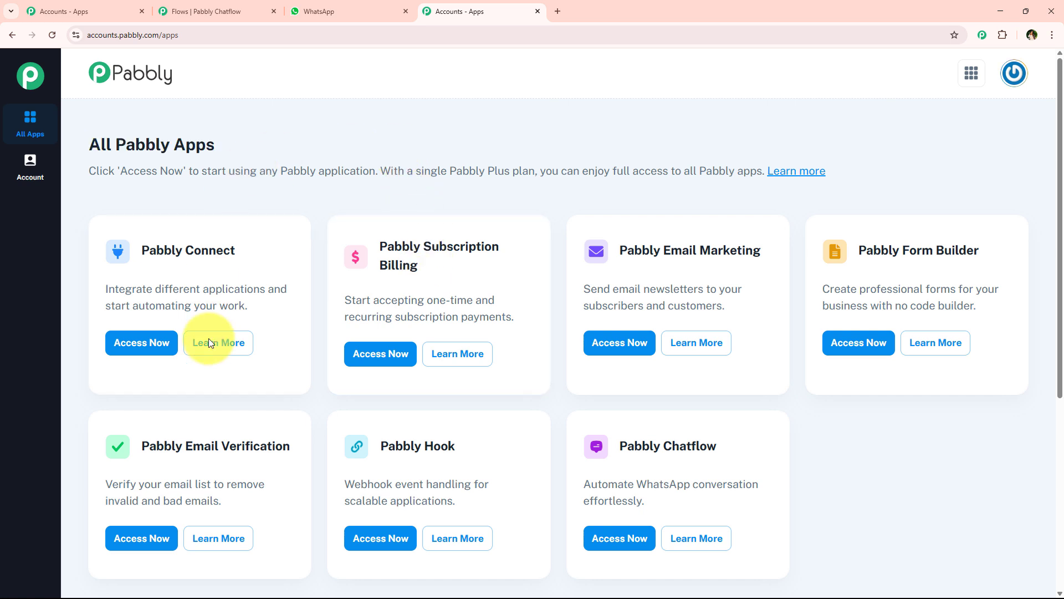
Access the Pabbly Chatflow application from the list of Pabbly apps
left_click_drag(614, 439, 801, 501)
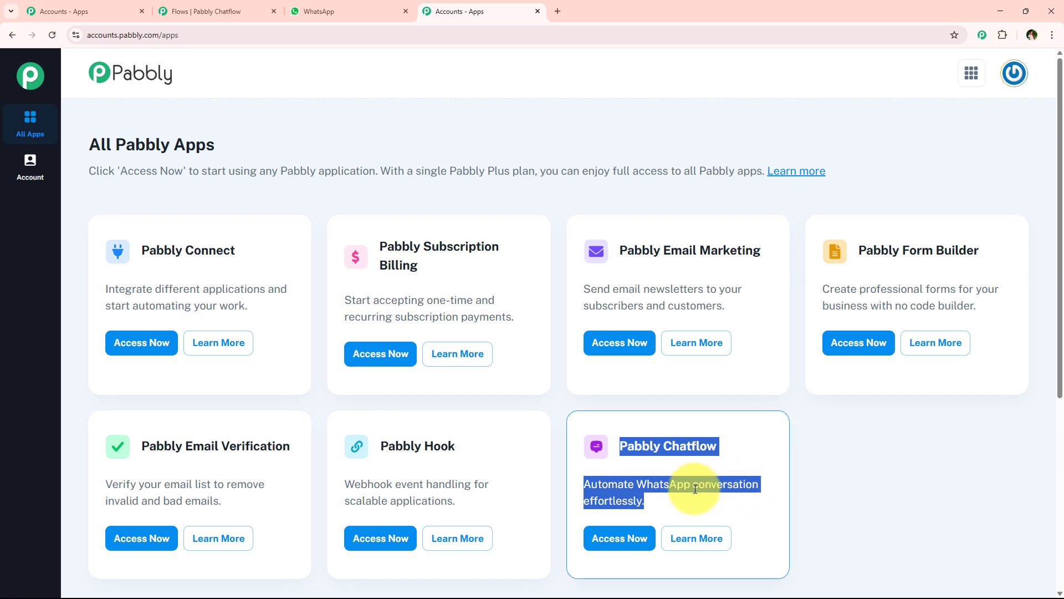
left_click(609, 537)
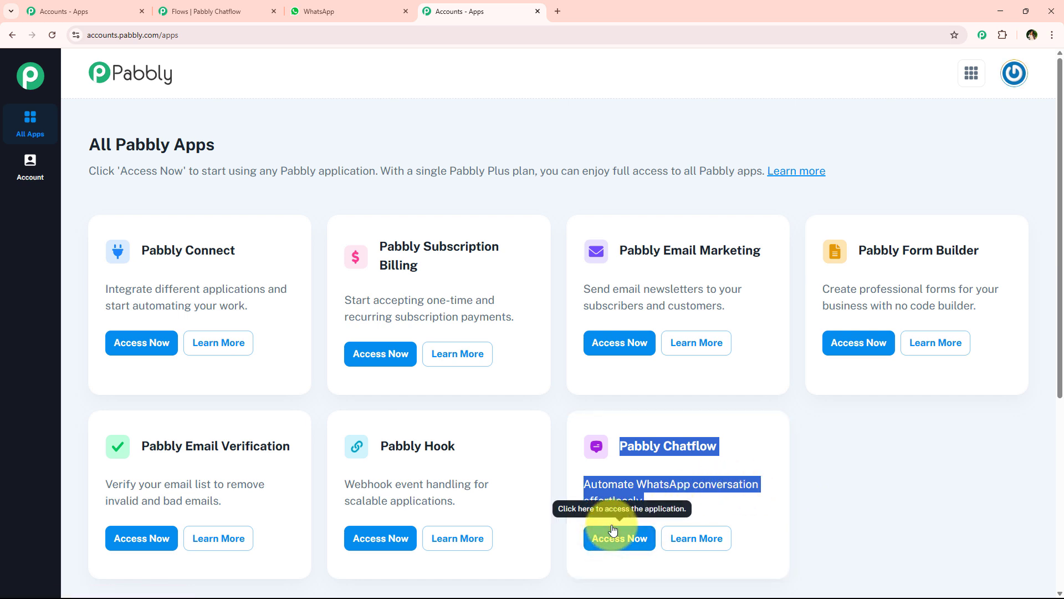
left_click(613, 530)
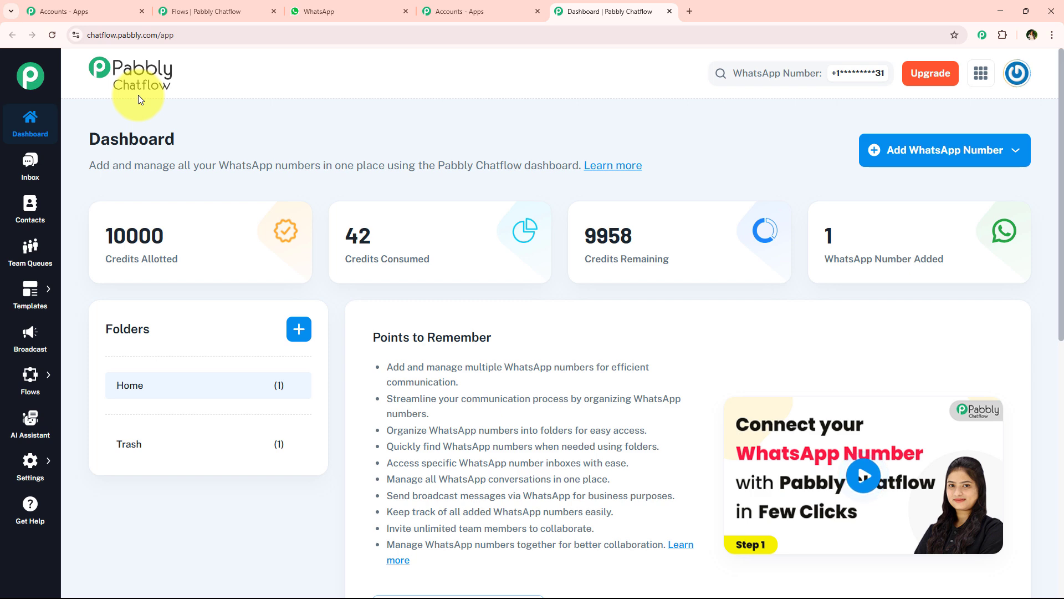
Open the options for adding a WhatsApp number on the dashboard
left_click(955, 150)
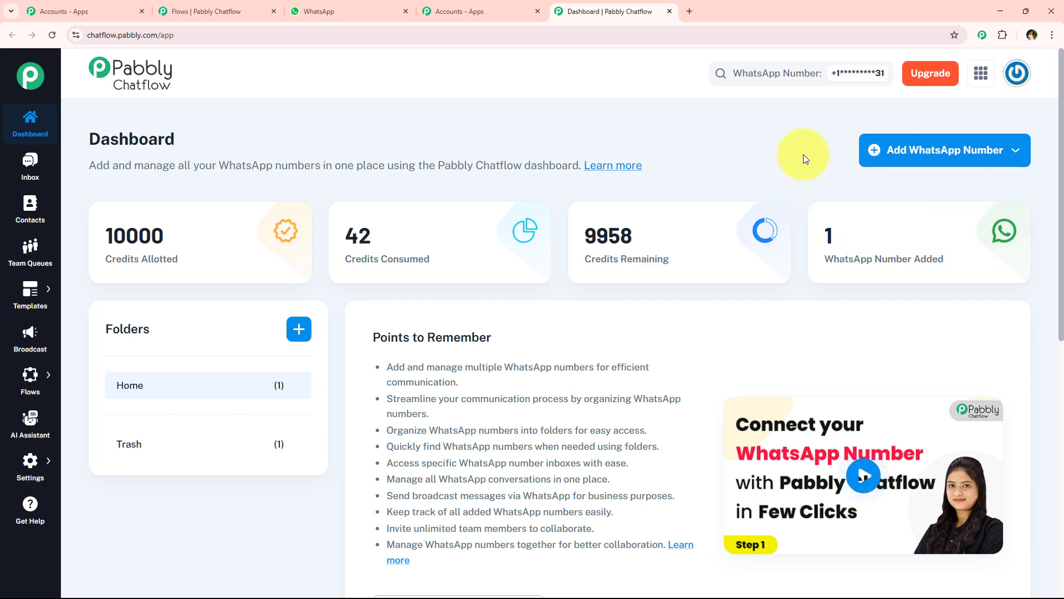
Review the connected WhatsApp number listed in the dashboard's Home folder
scroll(399, 338, "down", 2)
scroll(391, 361, "down", 6)
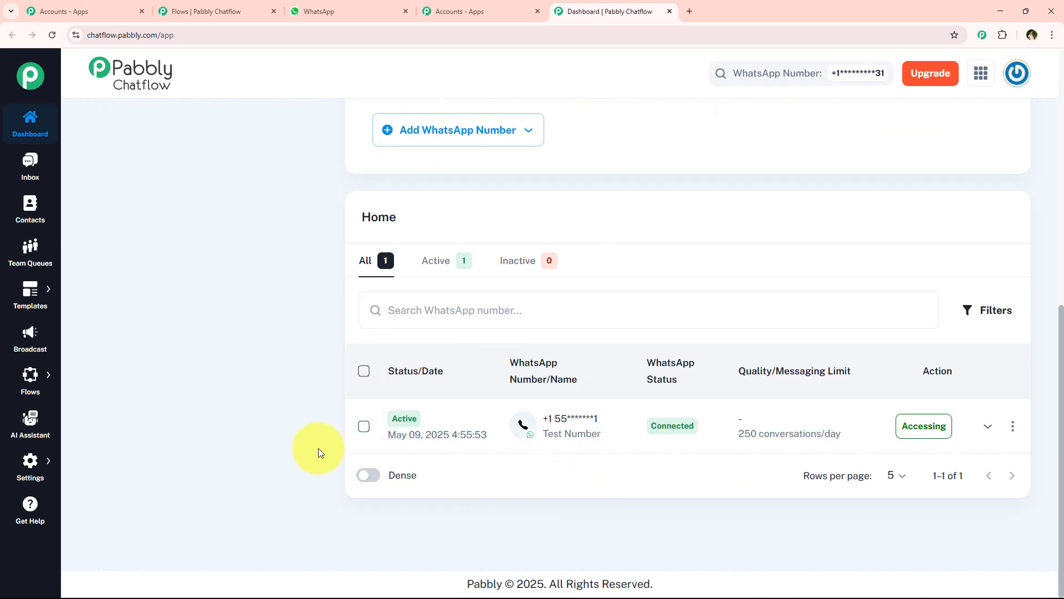
scroll(330, 380, "up", 8)
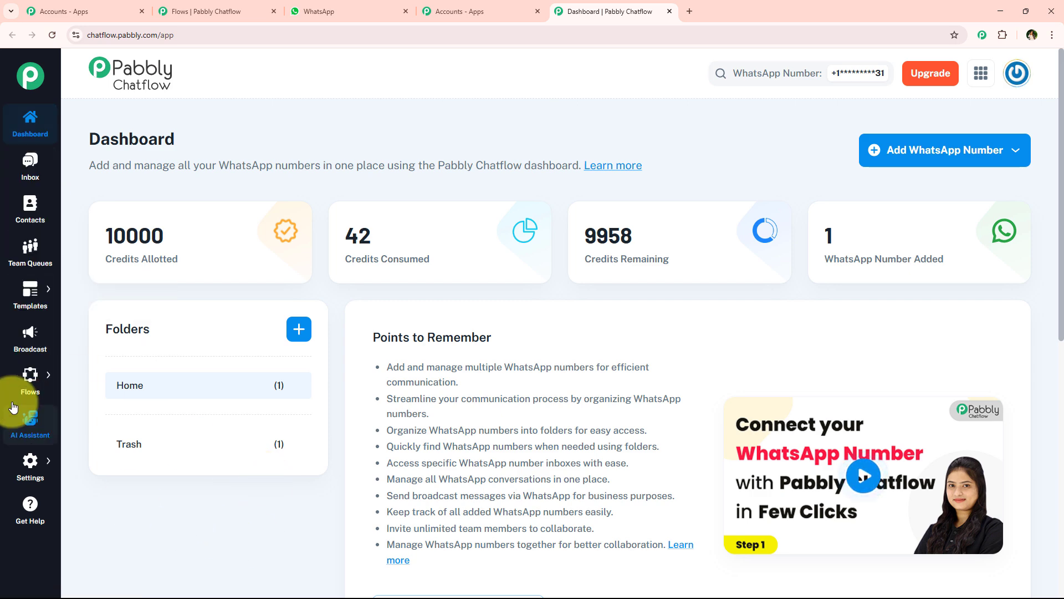
Open the Flow Builder page and review the total, active and inactive flow counts
mouse_move(25, 382)
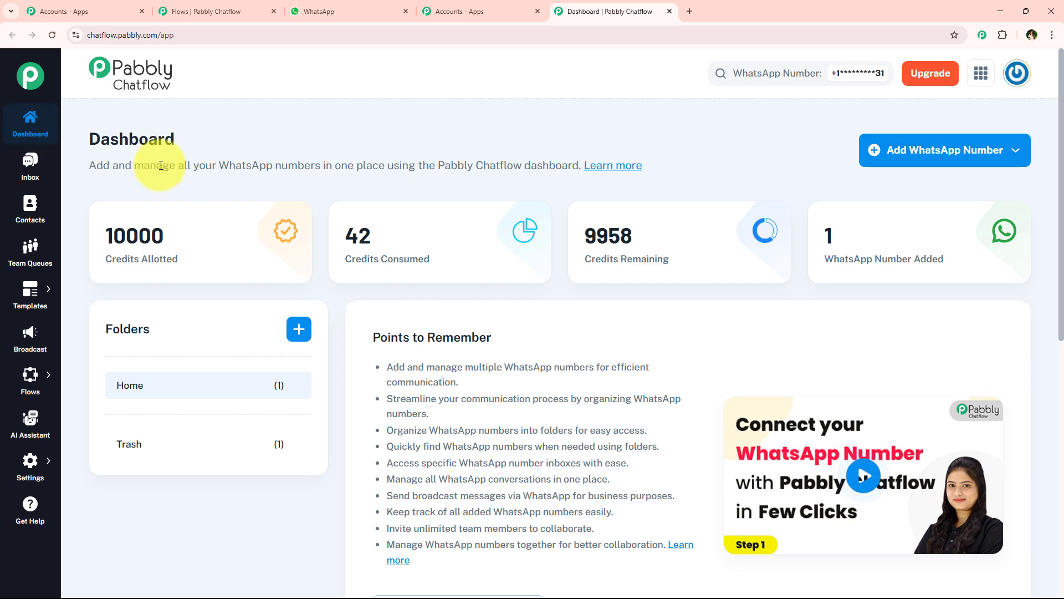
mouse_move(39, 378)
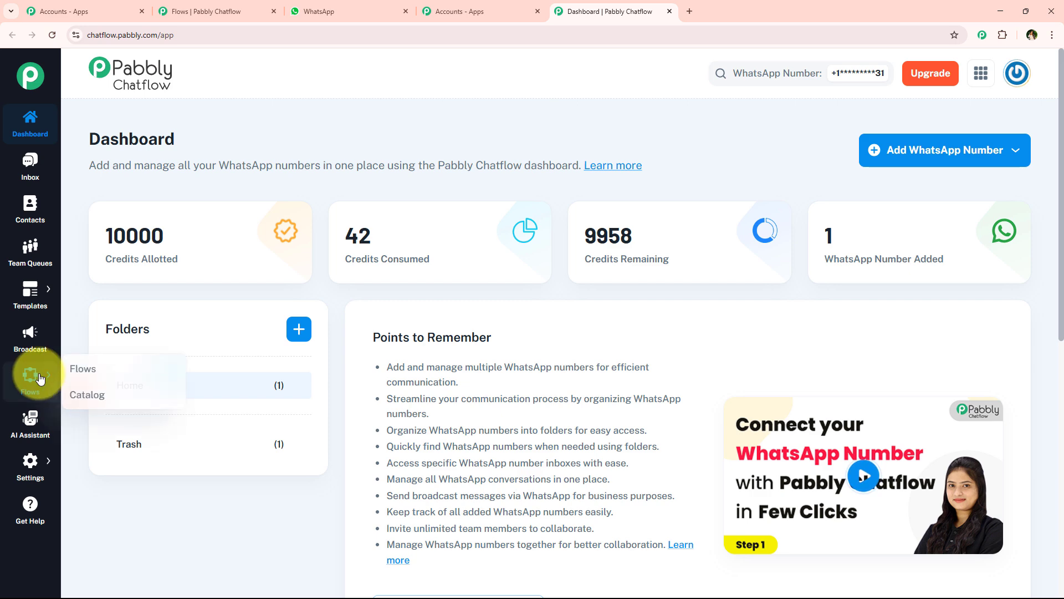
left_click(109, 368)
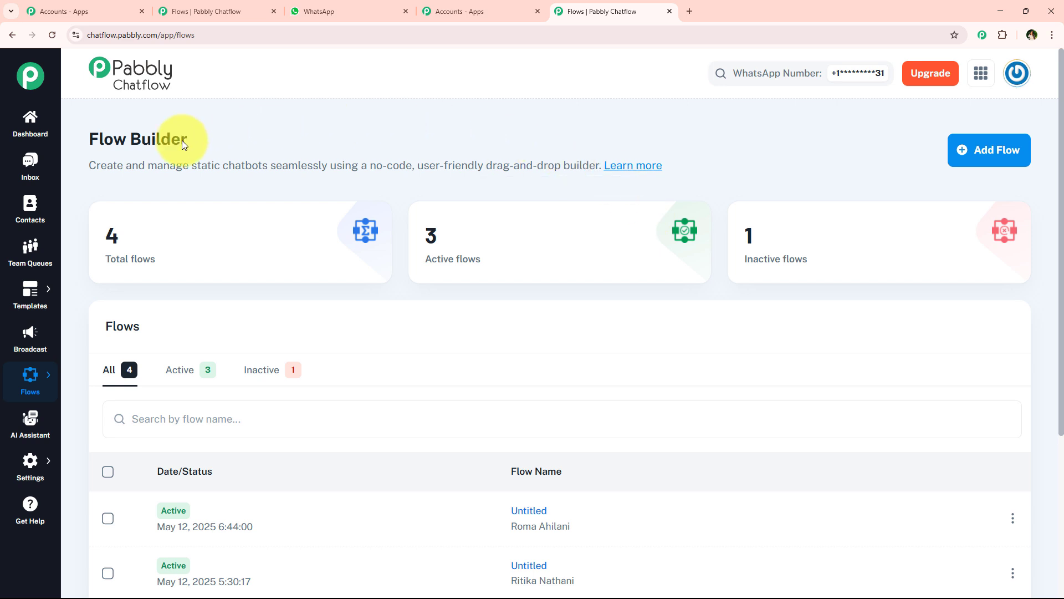
left_click_drag(101, 235, 498, 228)
left_click_drag(744, 230, 767, 240)
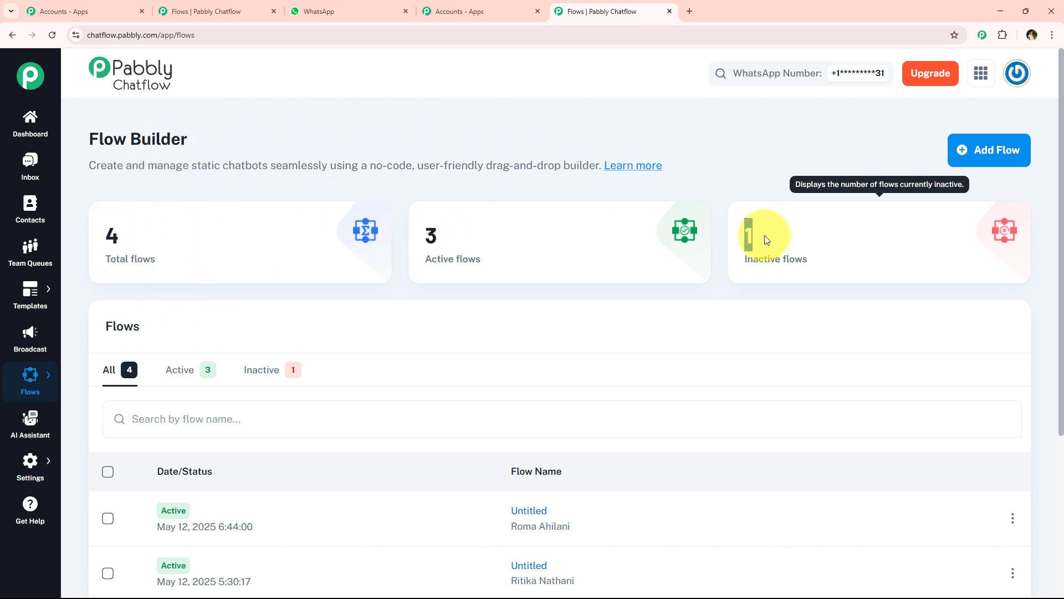
left_click(765, 236)
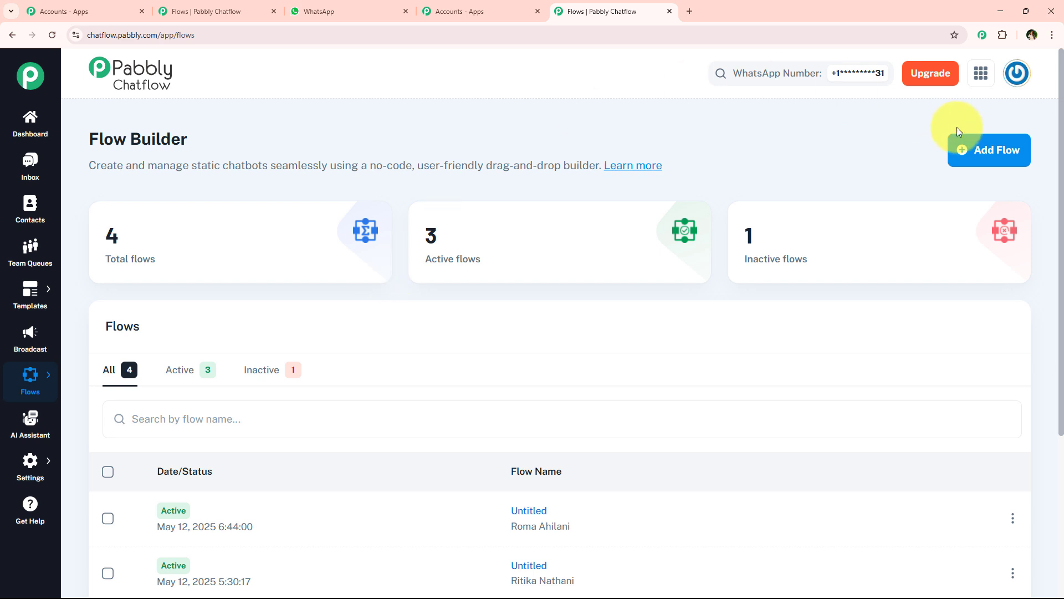
Add a new flow and name it "WhatsApp Chatbot for Real Estate Business"
left_click(991, 165)
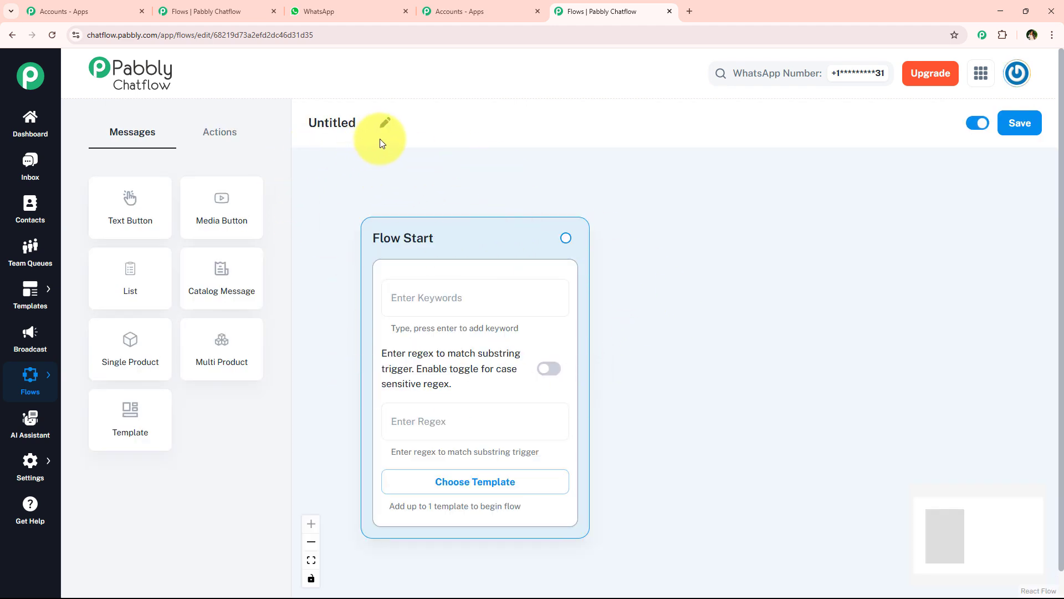
left_click(386, 124)
double_click(373, 124)
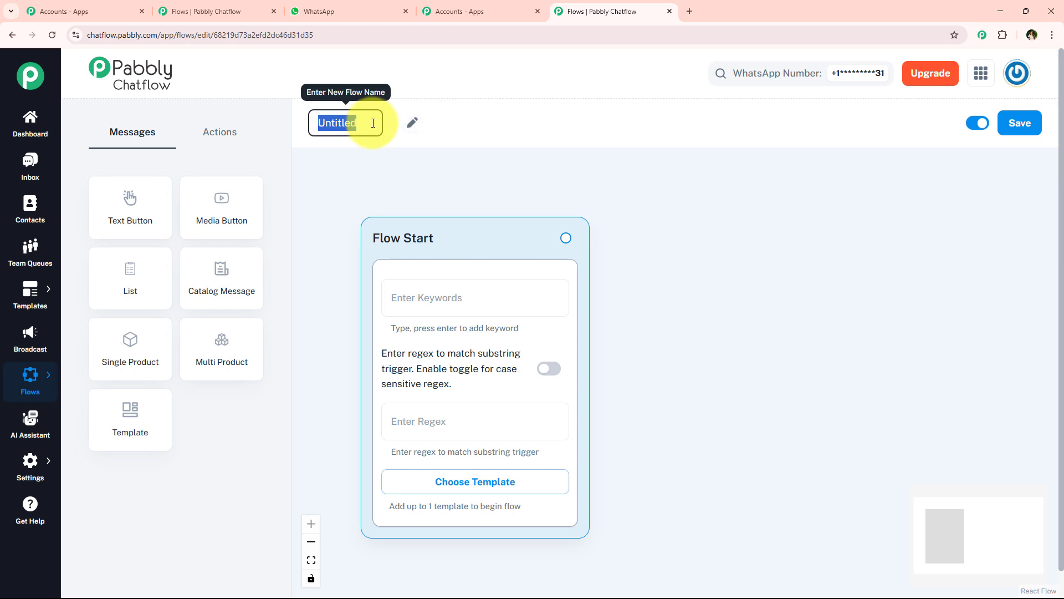
type("WhatsApp Chatbot for Your Real Estate Business")
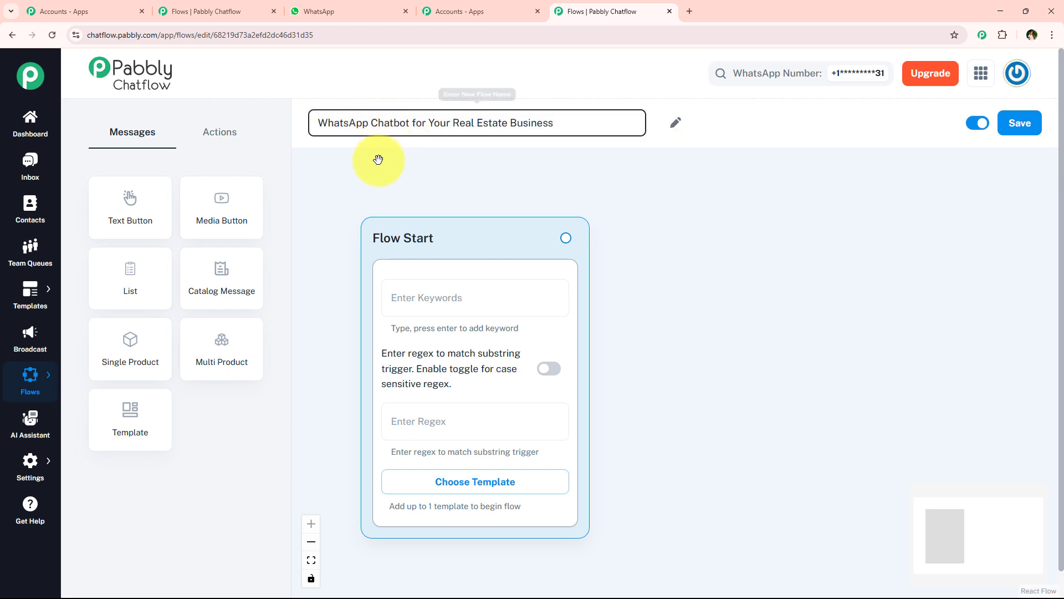
double_click(435, 124)
key("BackSpace")
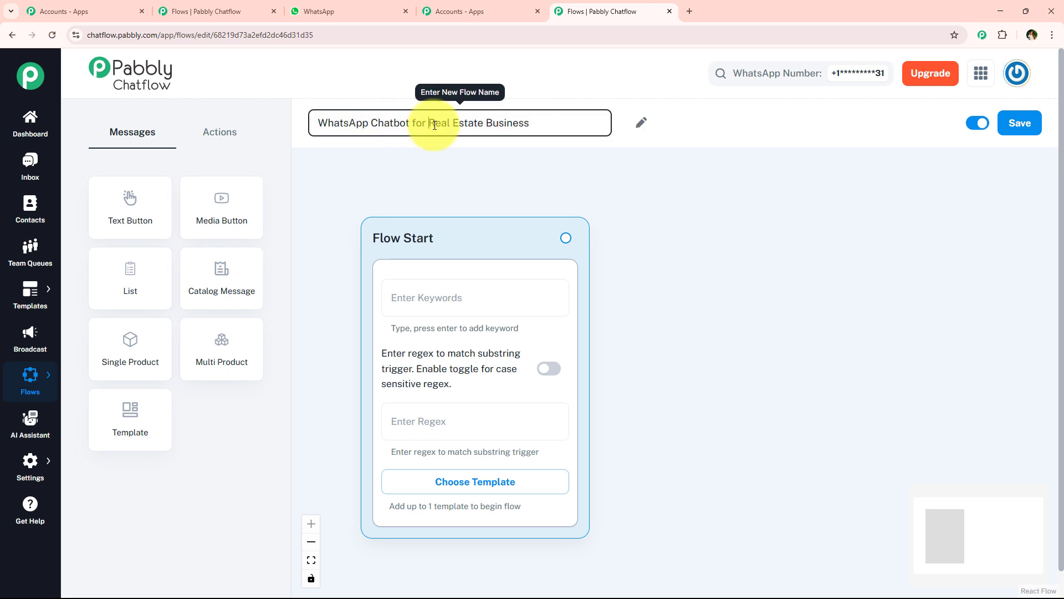
left_click(436, 198)
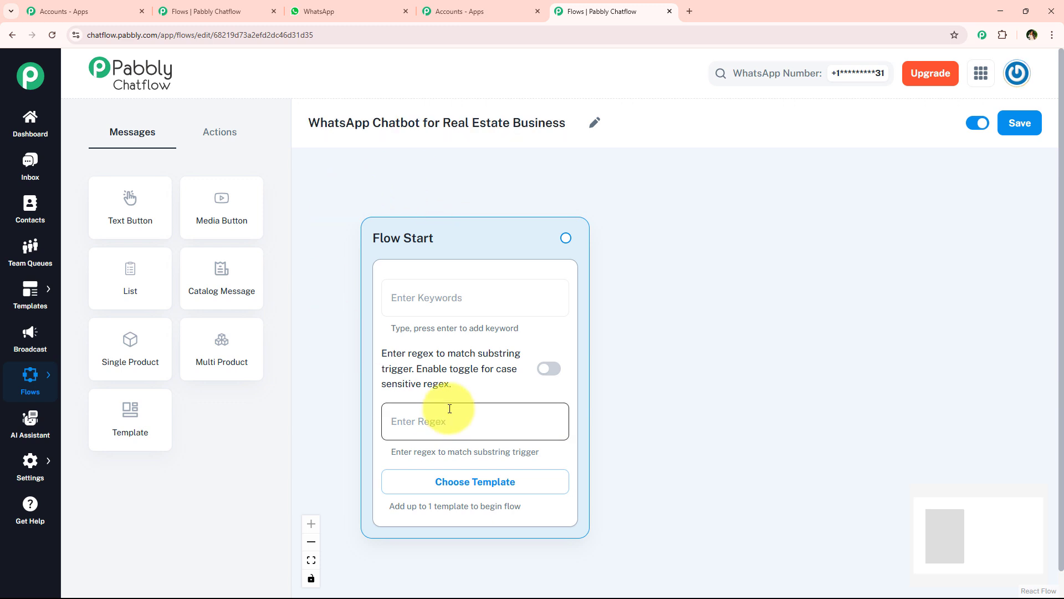
Examine the Flow Start trigger options: keywords, regex and the list of approved templates
left_click(441, 296)
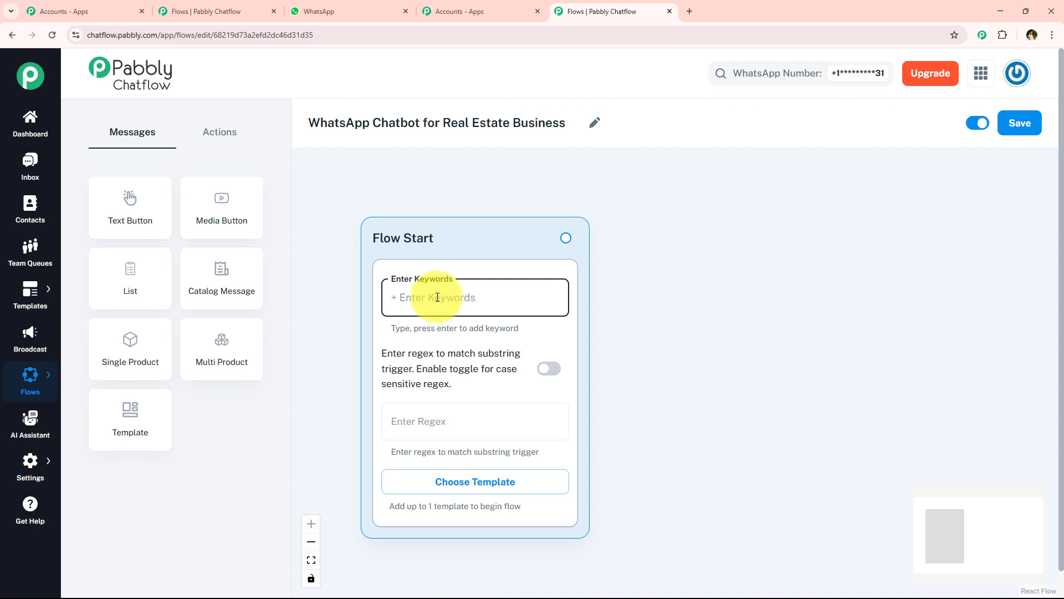
left_click(510, 489)
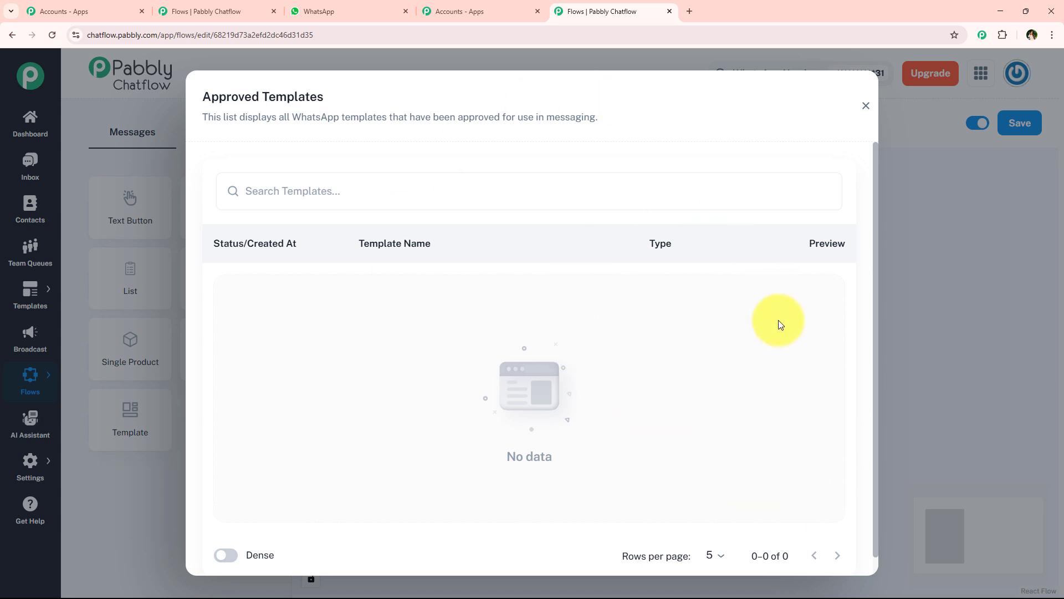
left_click(864, 107)
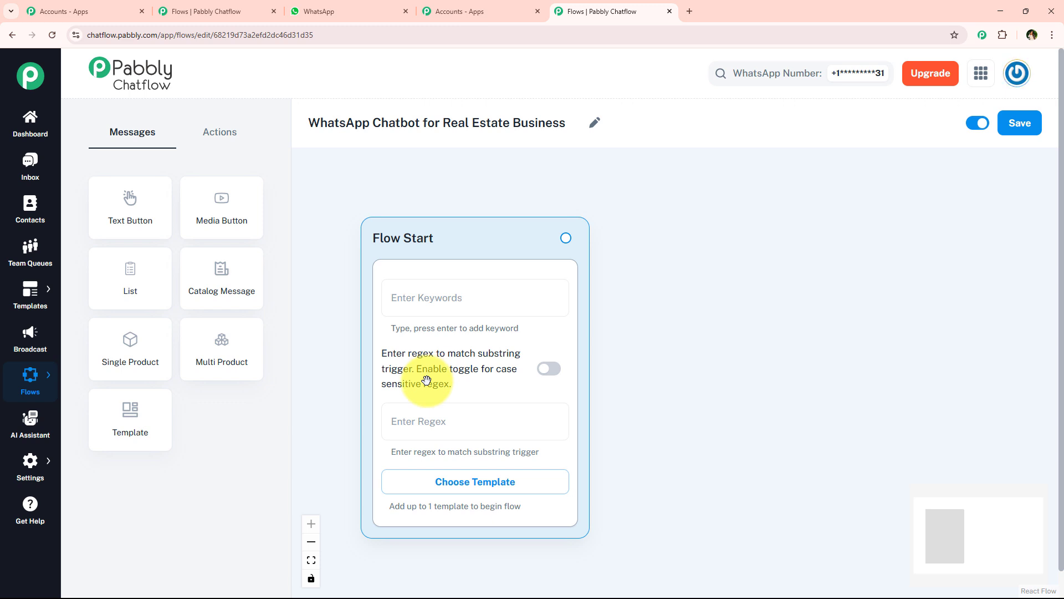
left_click(423, 422)
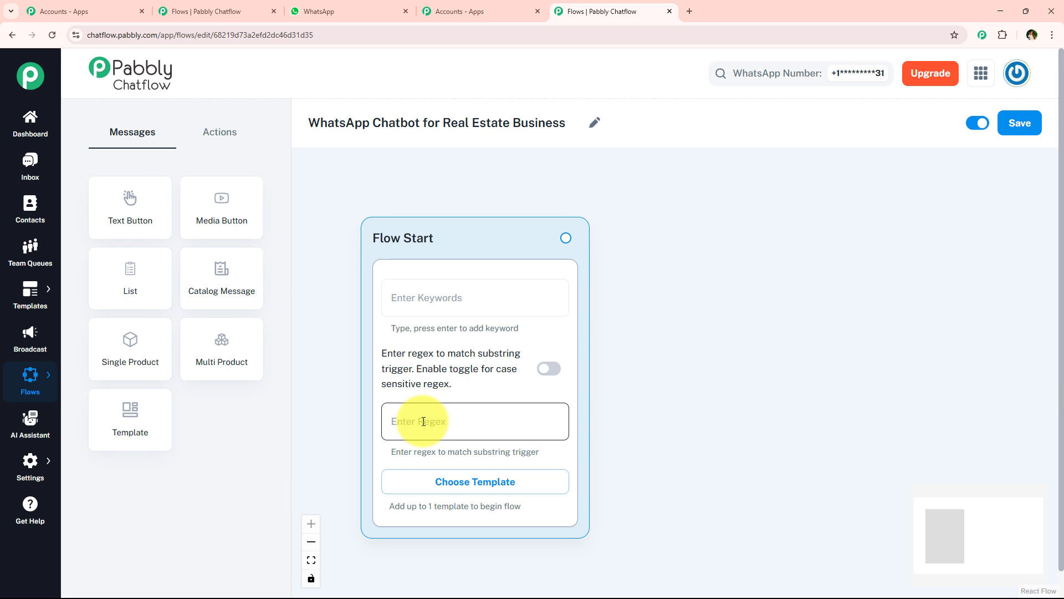
left_click(468, 292)
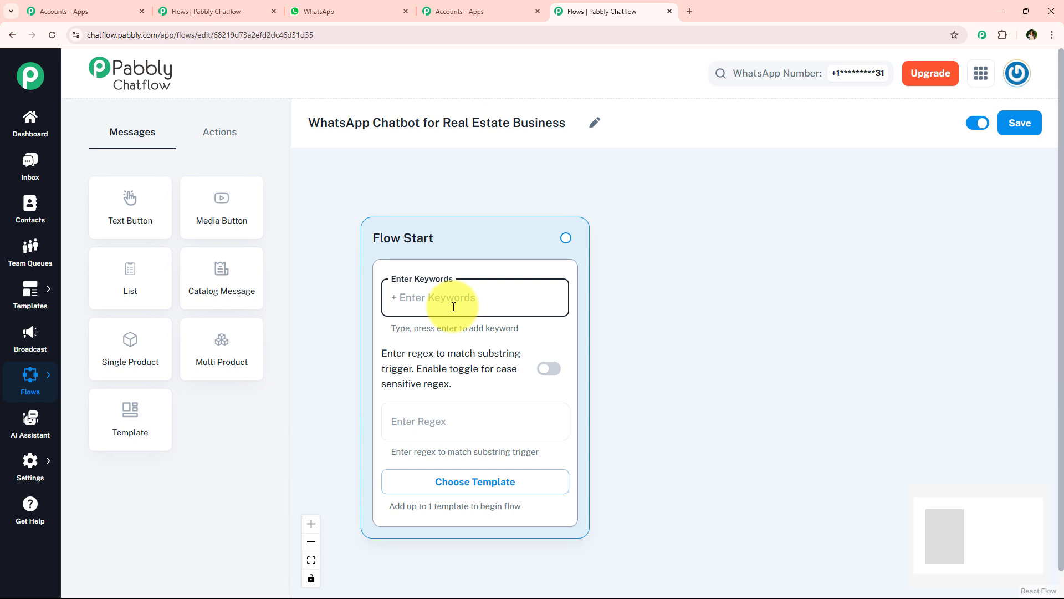
left_click(739, 374)
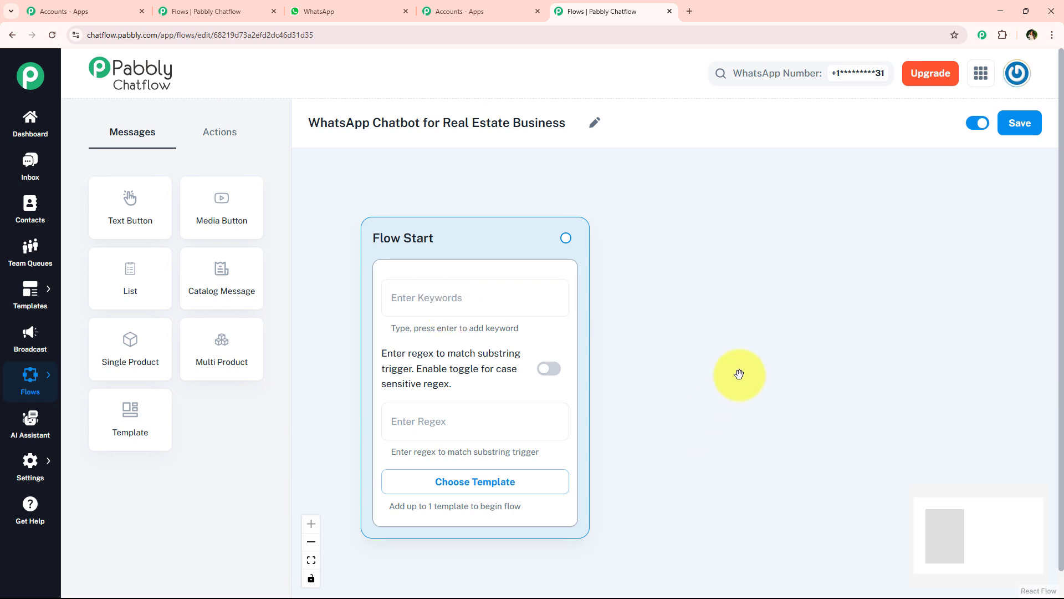
Try "Hello" and "Hey" as trigger keywords in the Flow Start node, removing each one again
left_click(485, 305)
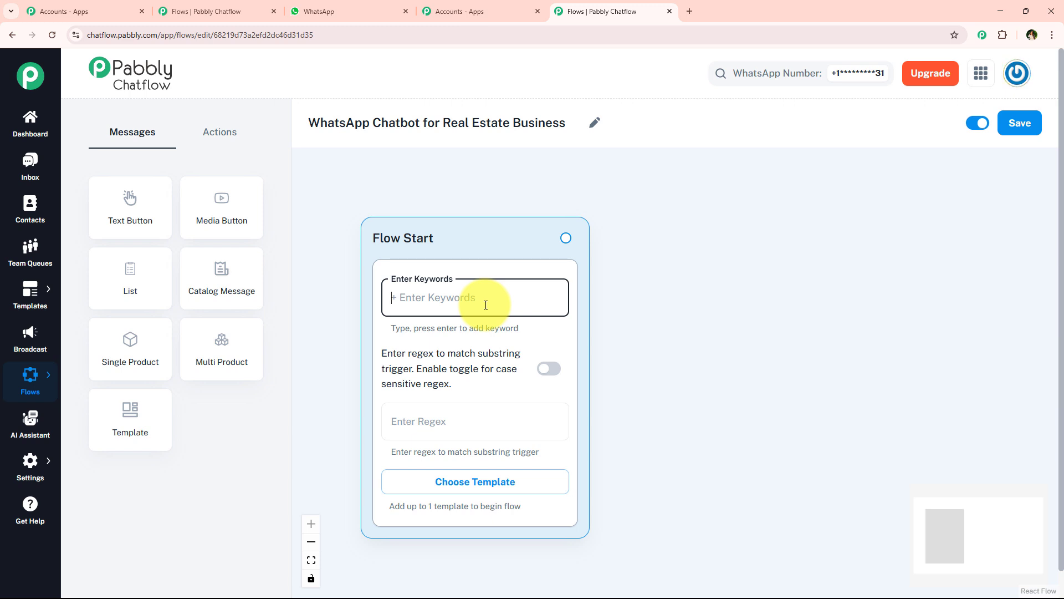
type("Hello")
key("Return")
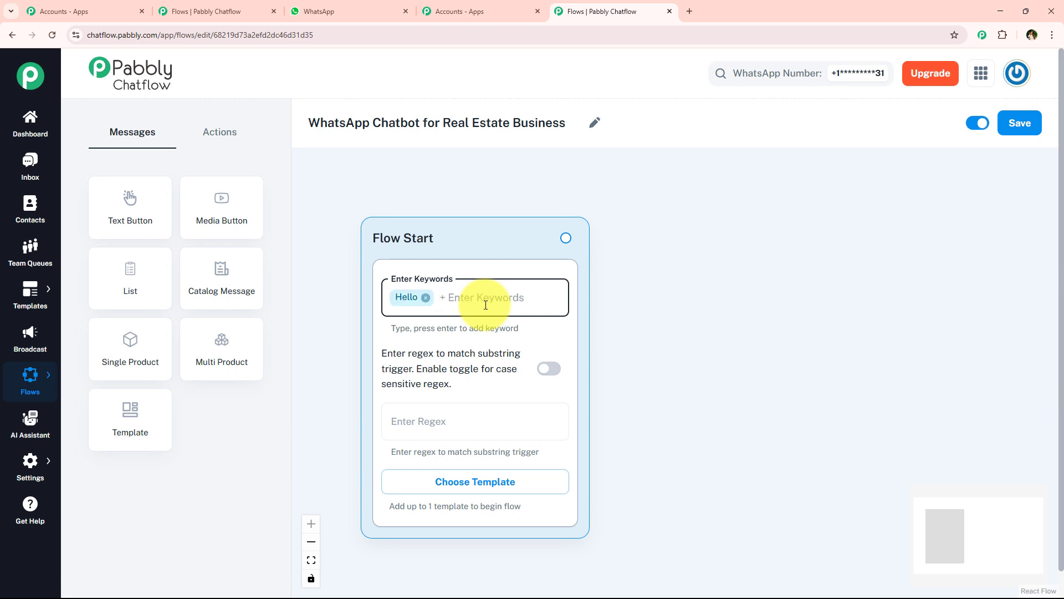
key("BackSpace")
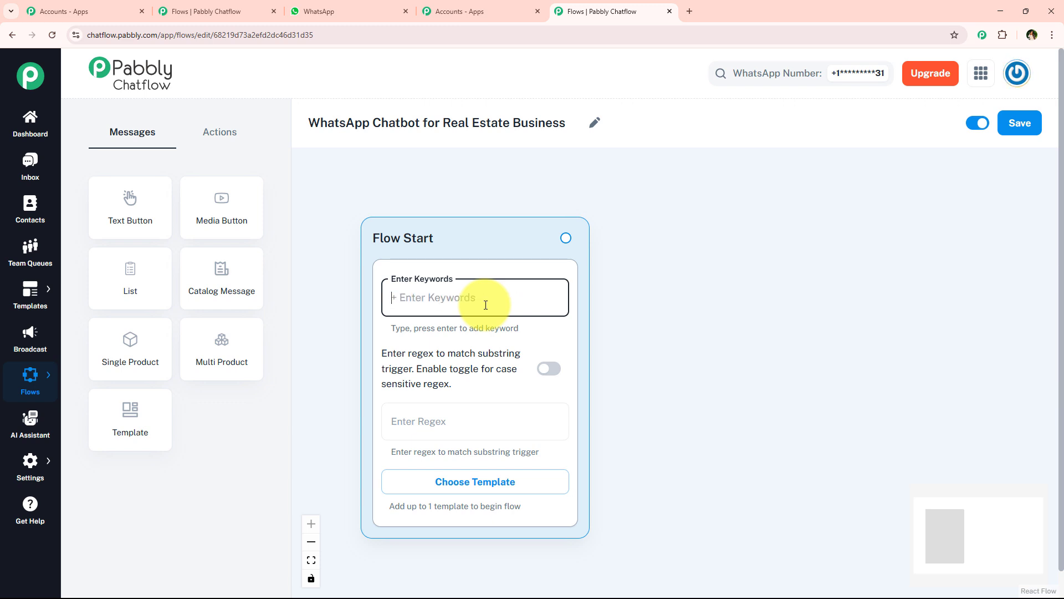
type("Hey")
key("Return")
key("BackSpace")
left_click(426, 422)
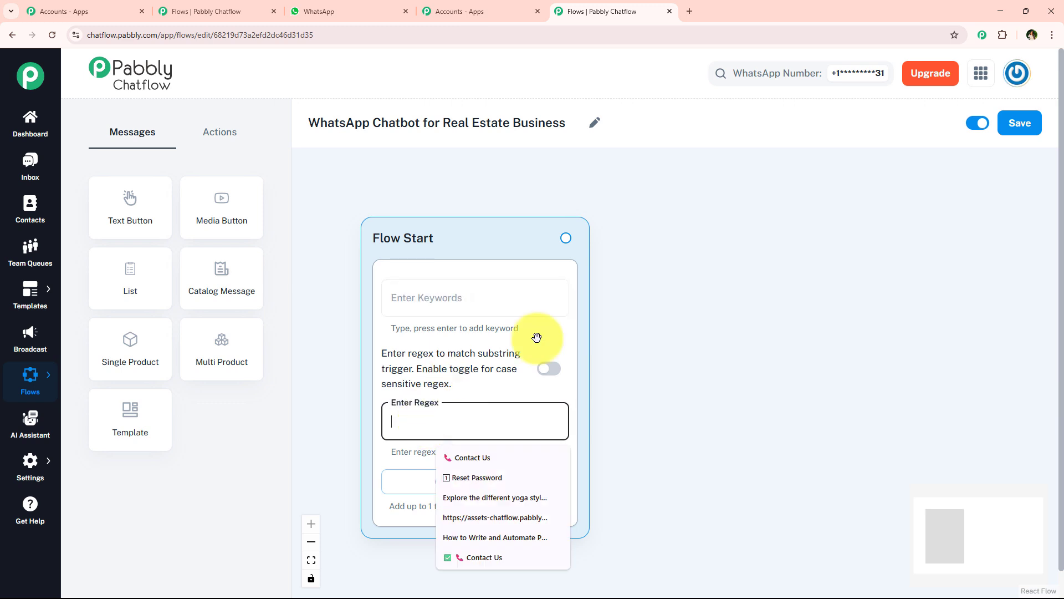
left_click(744, 376)
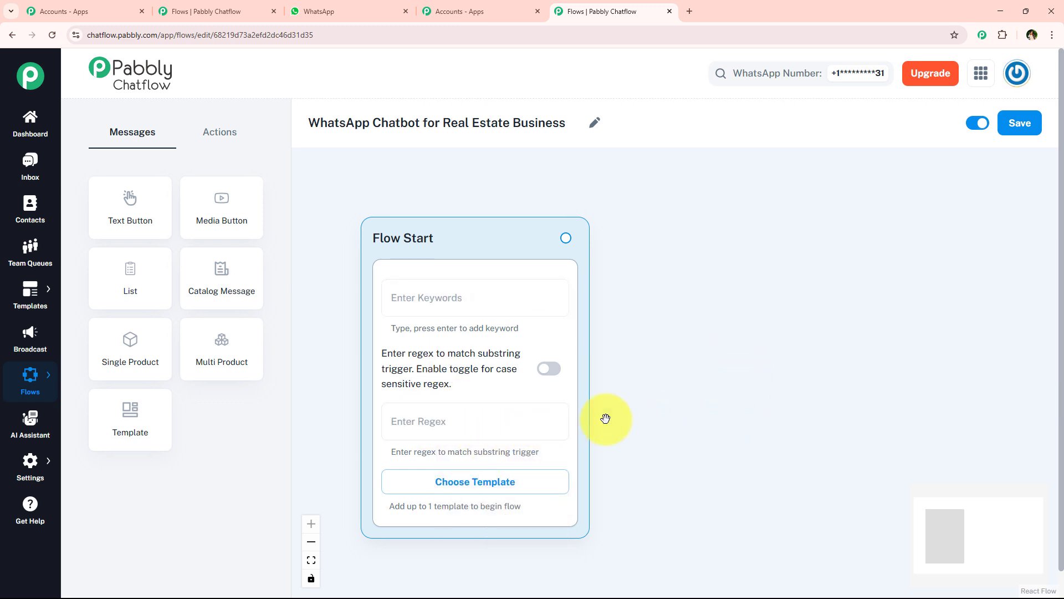
Set the Flow Start trigger regex to [\s\S]+ and enable case-sensitive regex matching
left_click(522, 423)
type("[\\s\\S]+")
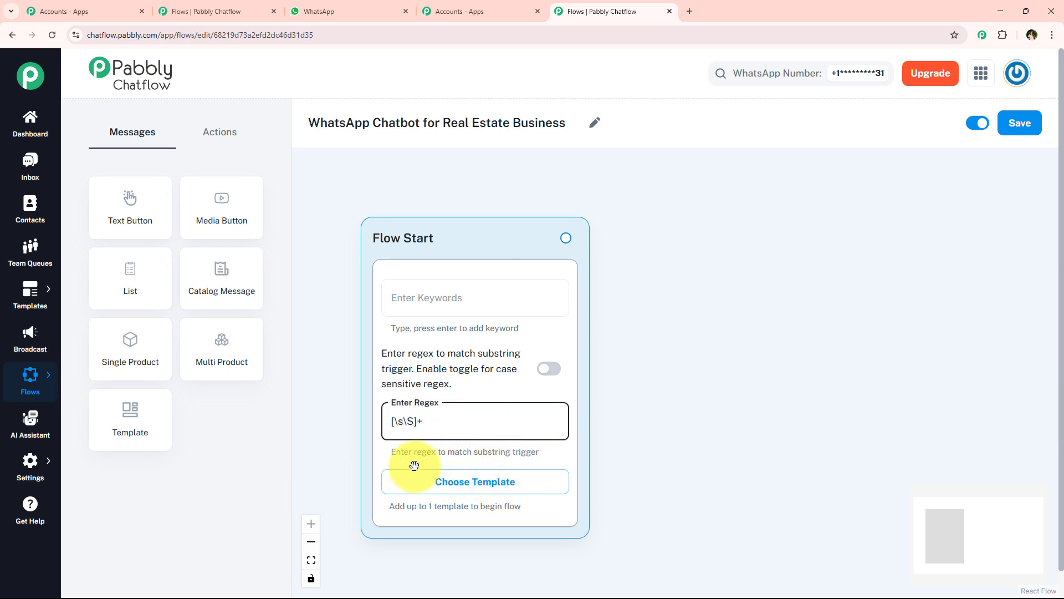
left_click(662, 416)
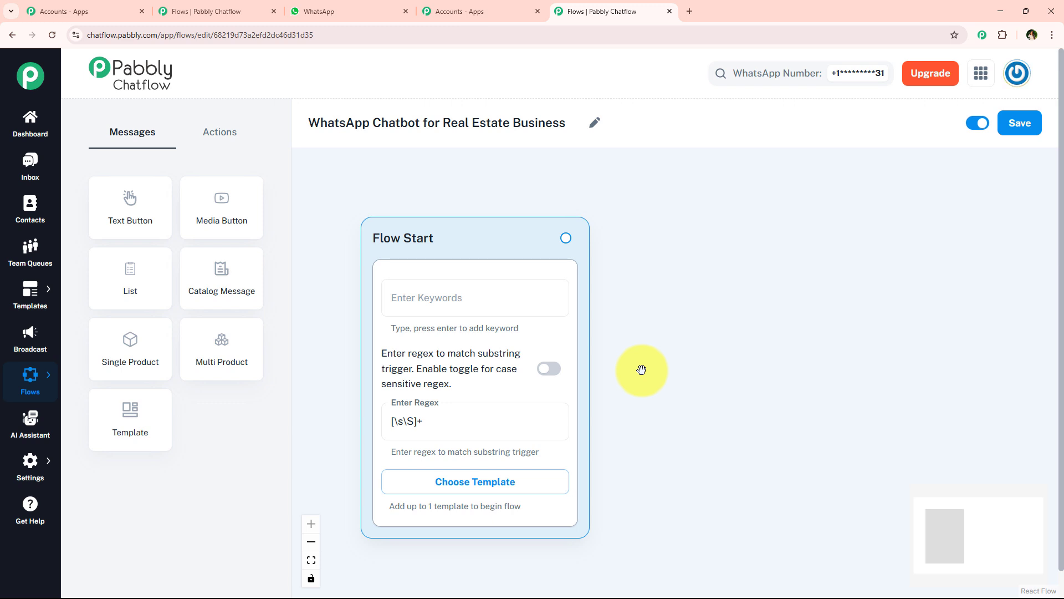
left_click(547, 375)
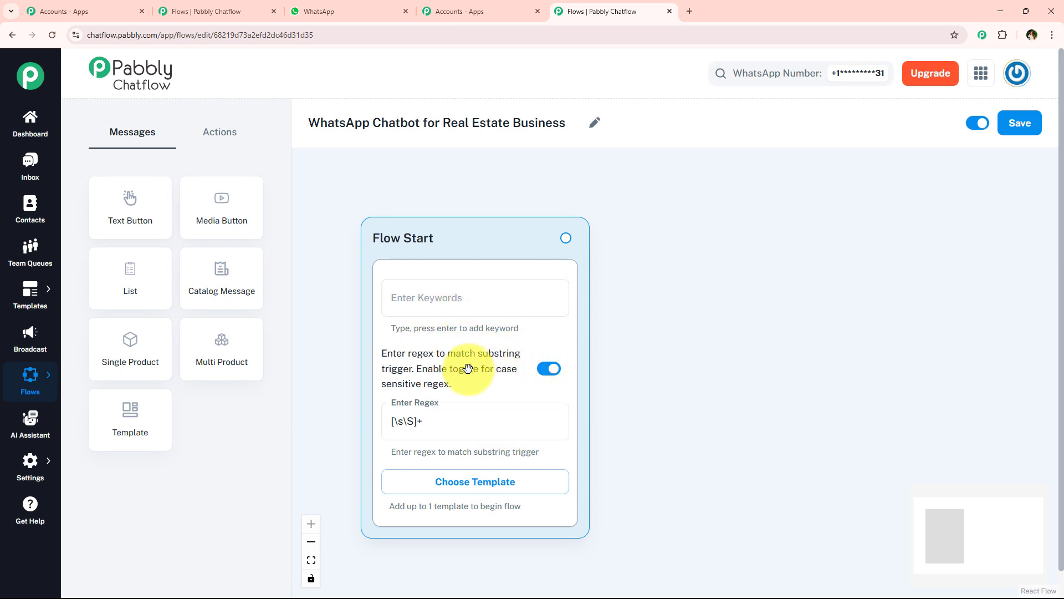
Copy the welcome message from the Pabbly ChatFlow conversation in WhatsApp and return to the flow being edited in Pabbly Chatflow
scroll(686, 320, "down", 1)
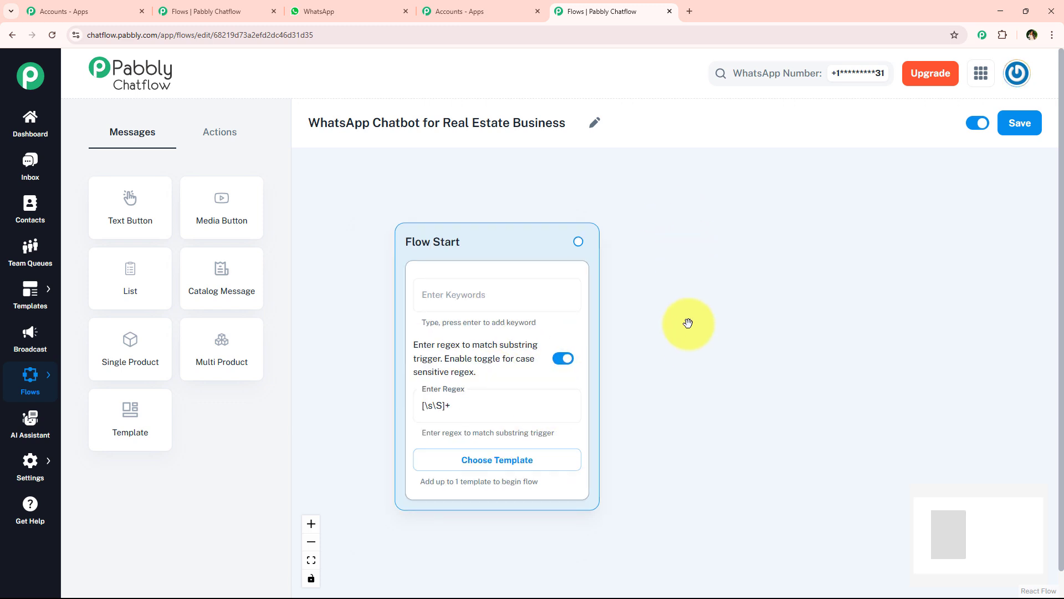
left_click_drag(686, 321, 646, 322)
scroll(624, 332, "up", 1)
left_click(366, 11)
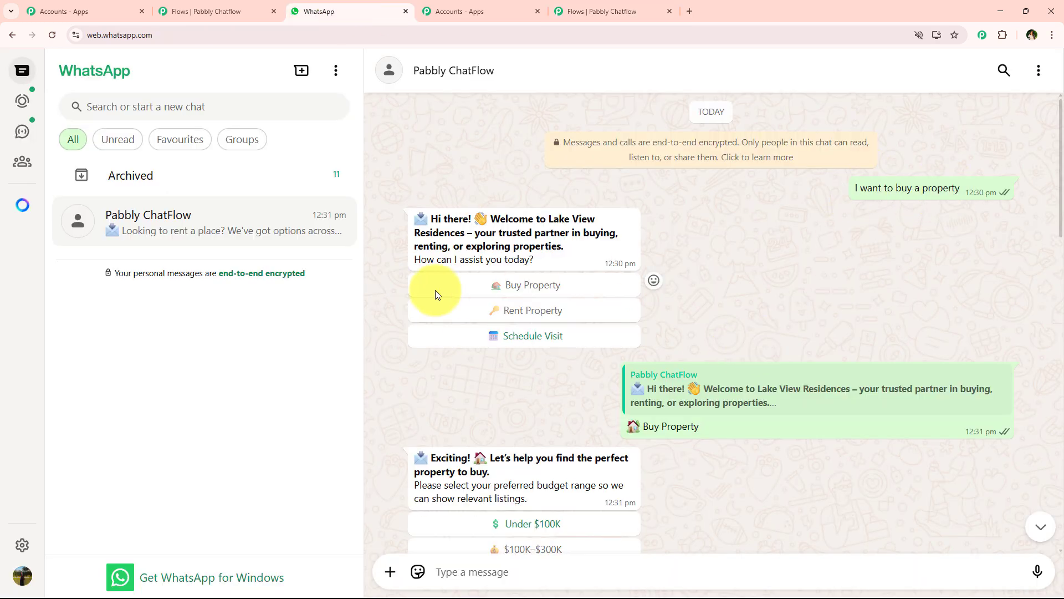
left_click_drag(401, 222, 551, 256)
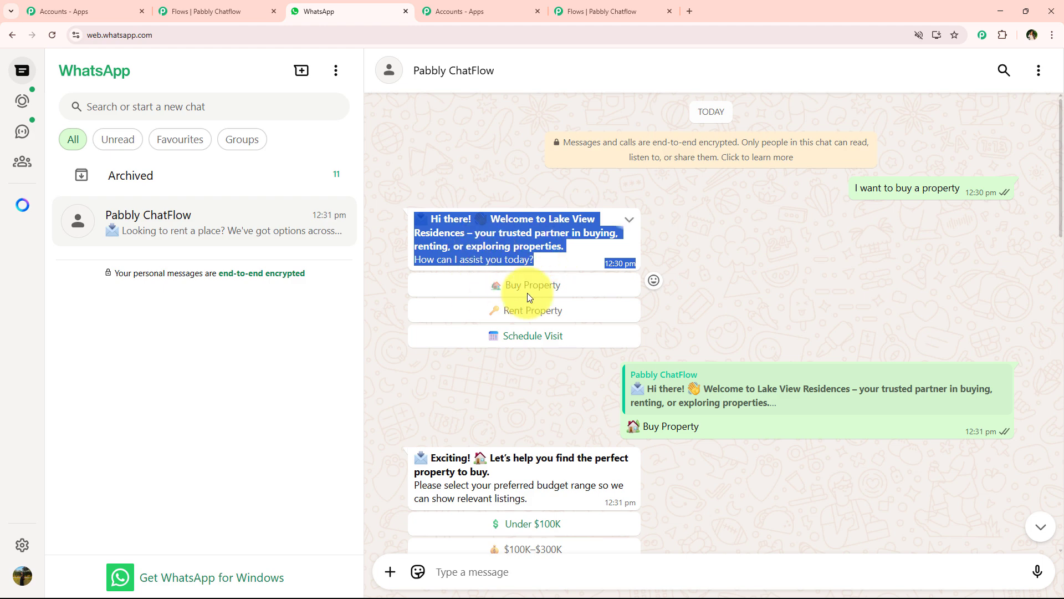
left_click(609, 19)
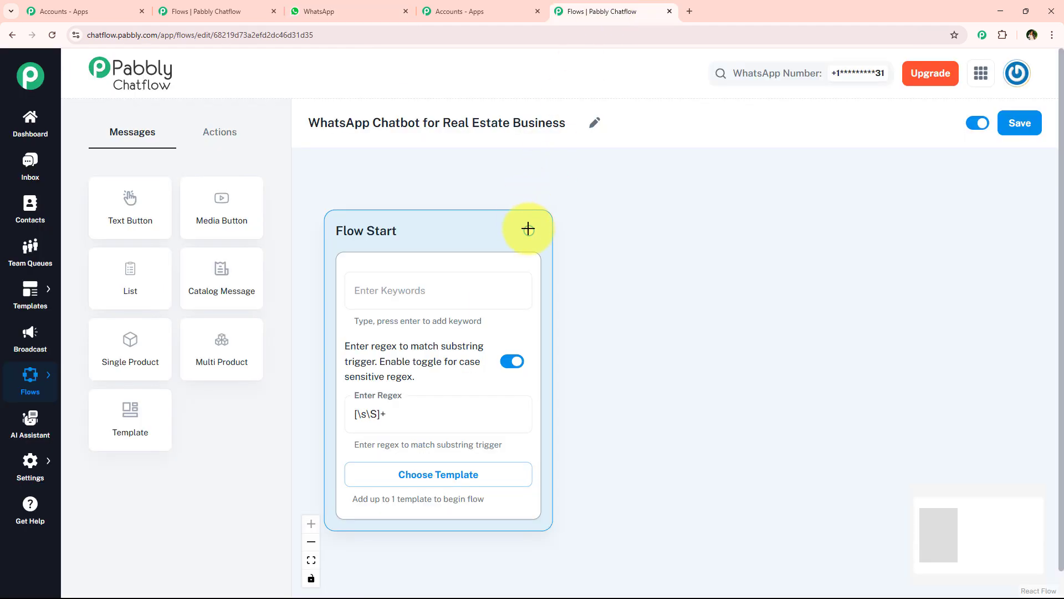
Add a Text + Button message connected to the Flow Start node and place it beside that node
left_click_drag(529, 231, 662, 242)
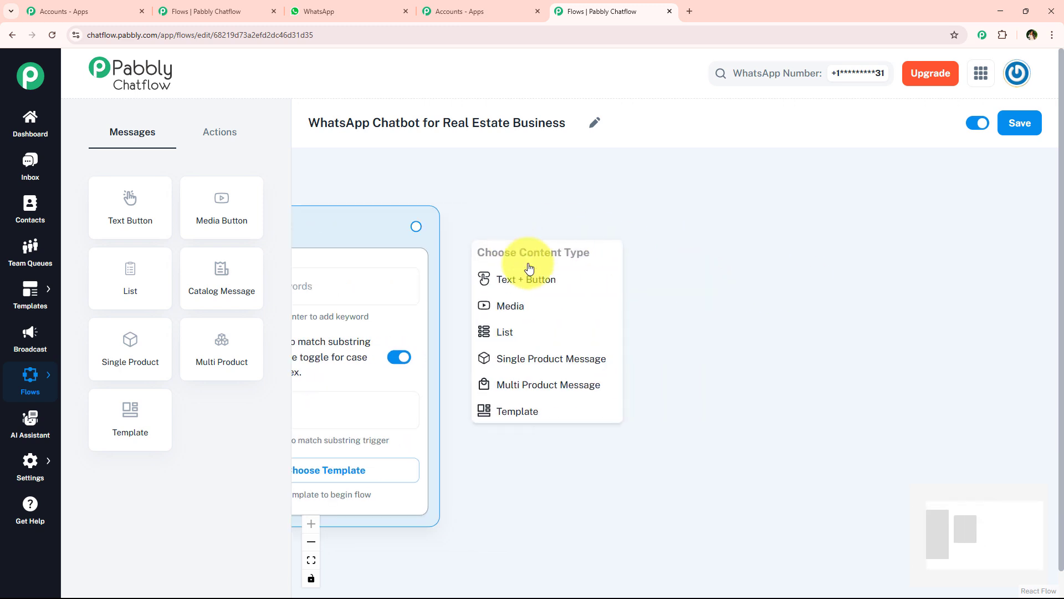
left_click(575, 278)
left_click_drag(571, 261, 627, 228)
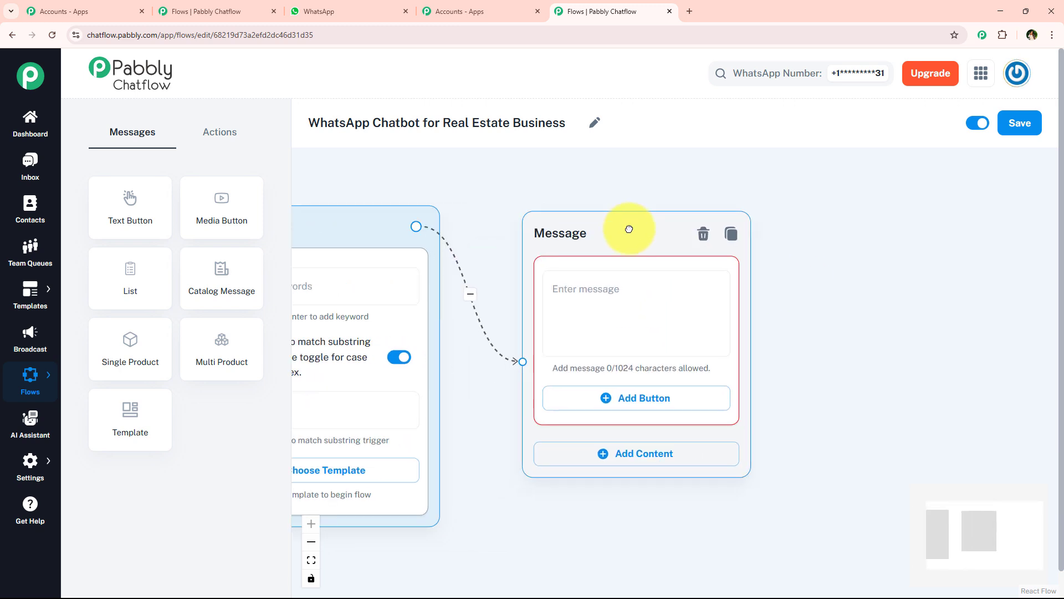
Enter the message "Hi there! Welcome to Lake View Residences – your trusted partner in buying, renting, or exploring properties. How can I assist you today?"
left_click(628, 282)
type("View Residences – your trusted partner in buying, renting, or exploring properties. How can I assist you today?")
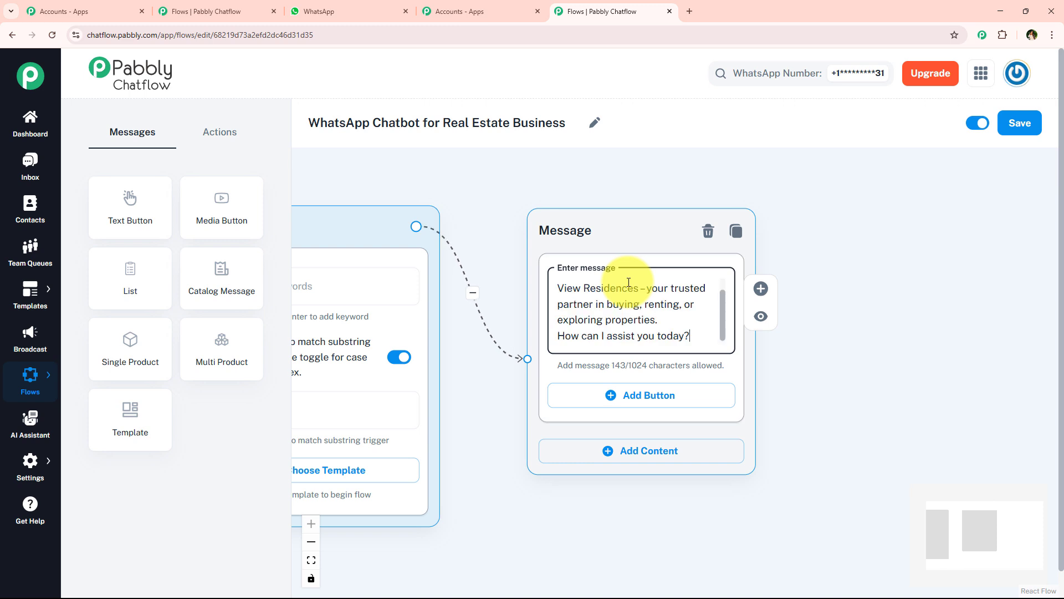
scroll(719, 312, "up", 2)
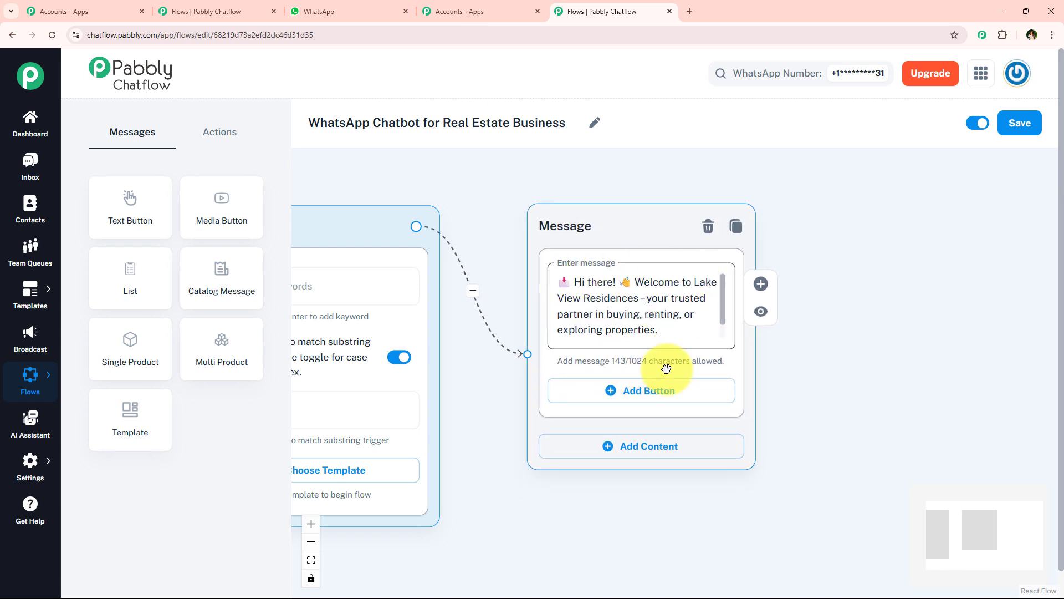
Switch to WhatsApp and examine which part of the welcome message in the Pabbly ChatFlow conversation is in bold
left_click(336, 11)
left_click(433, 253)
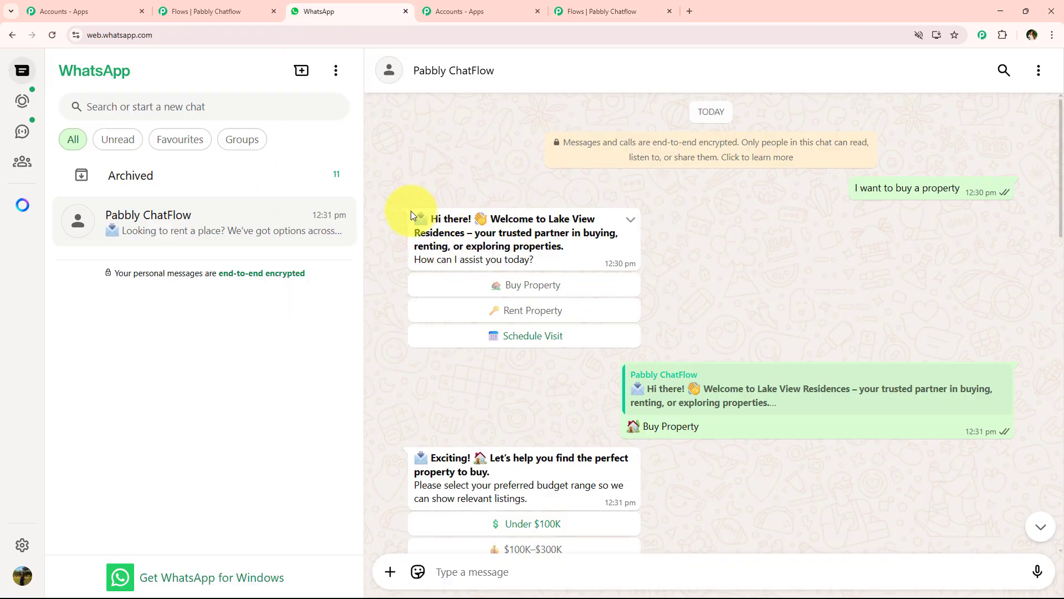
left_click_drag(410, 215, 570, 248)
left_click(570, 248)
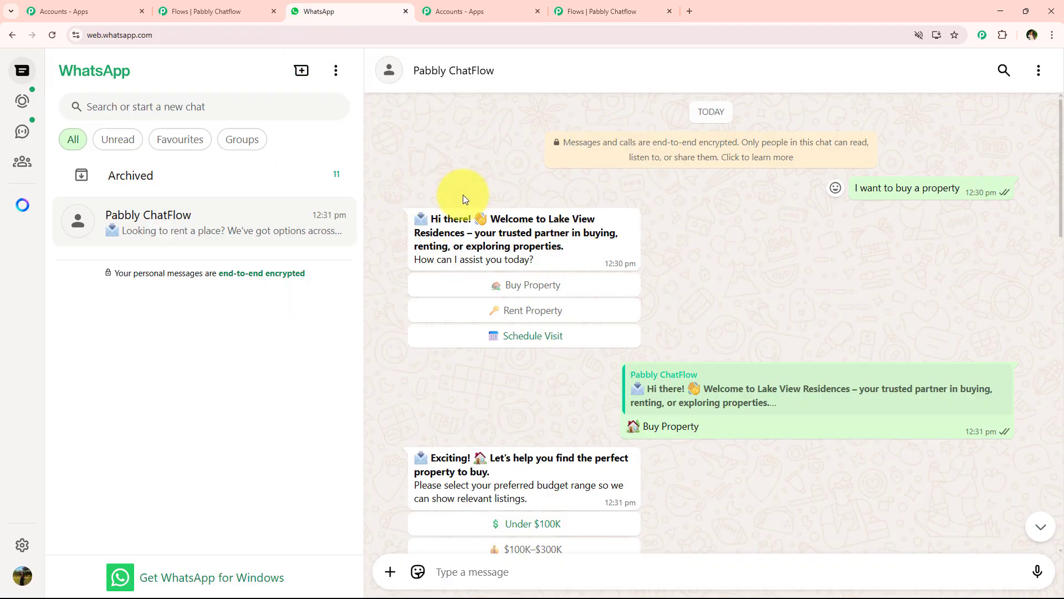
left_click_drag(471, 247, 598, 250)
left_click(597, 244)
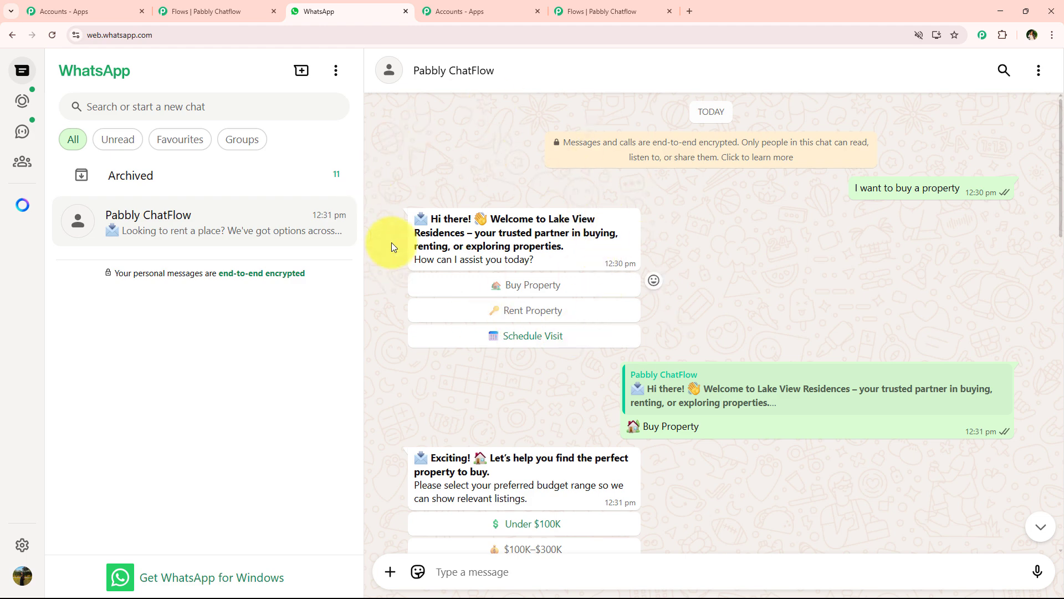
In the flow's welcome message, wrap the text from "Hi there!" through "exploring properties." in asterisks for bold formatting
left_click(604, 5)
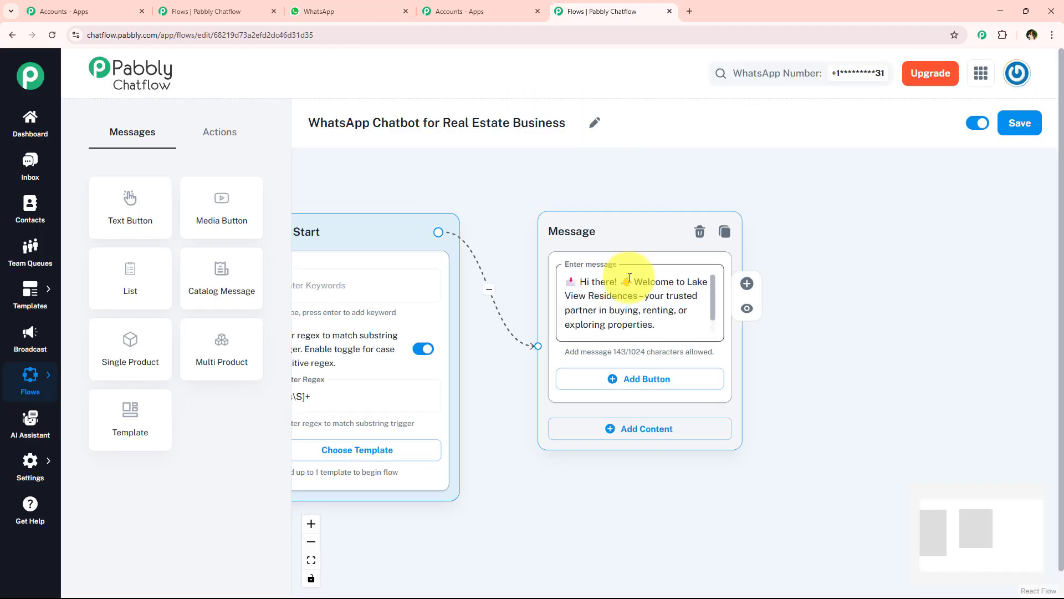
left_click(560, 282)
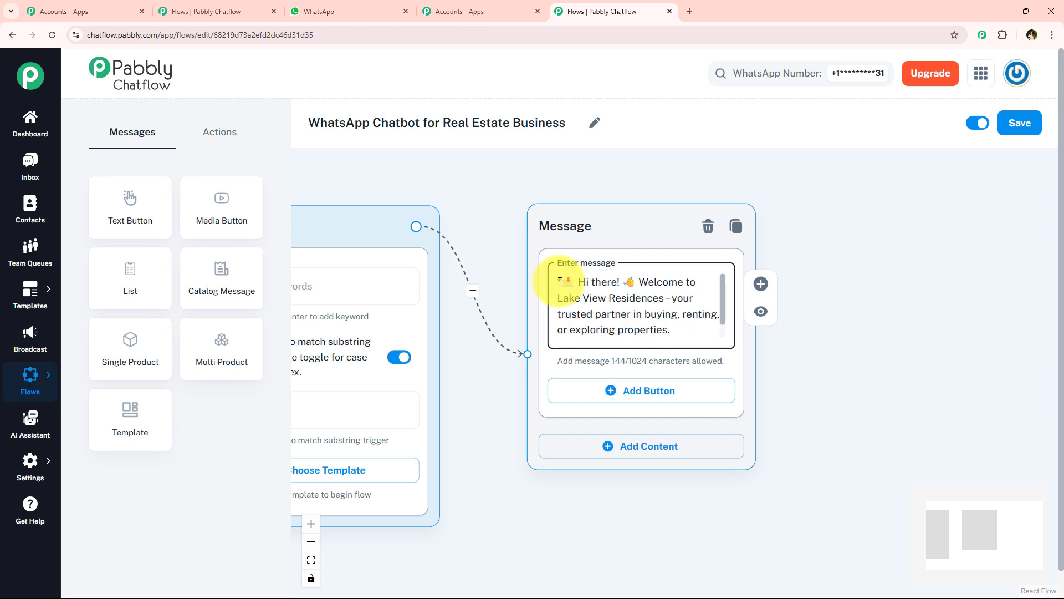
type("*")
left_click(690, 331)
type("*")
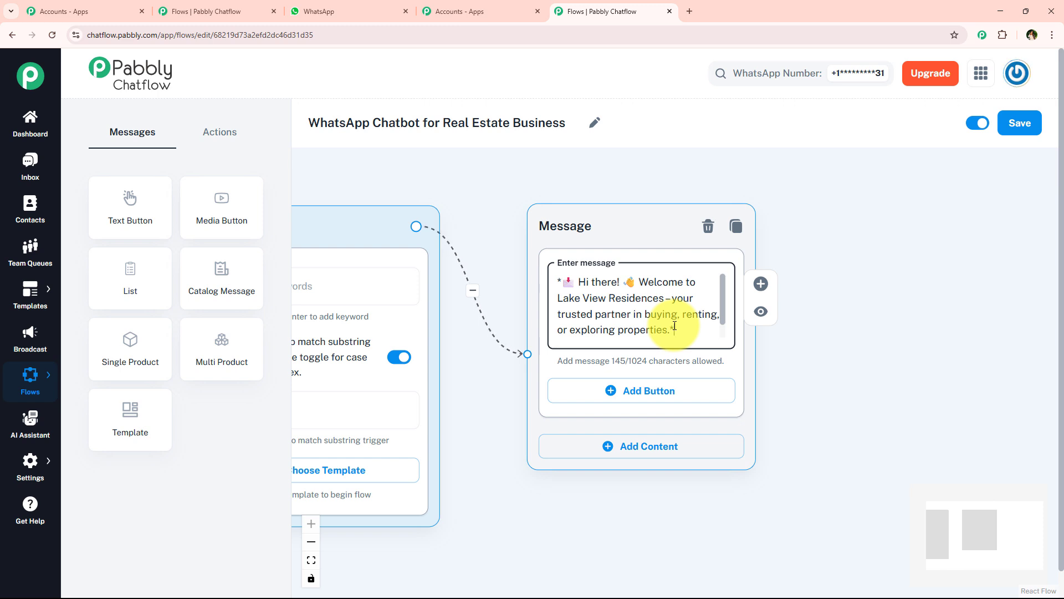
left_click_drag(723, 288, 727, 313)
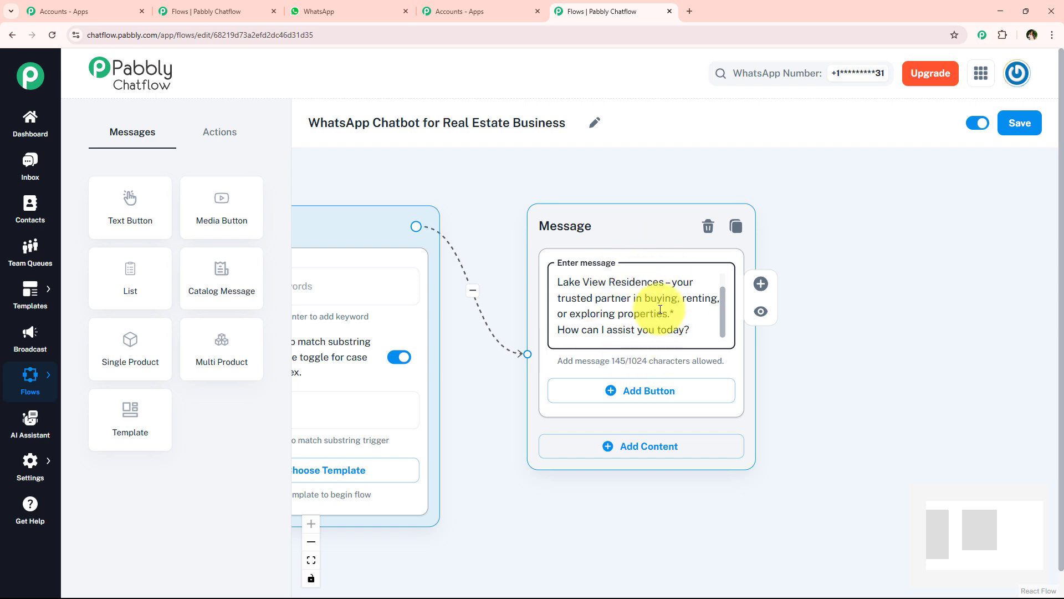
scroll(721, 311, "up", 1)
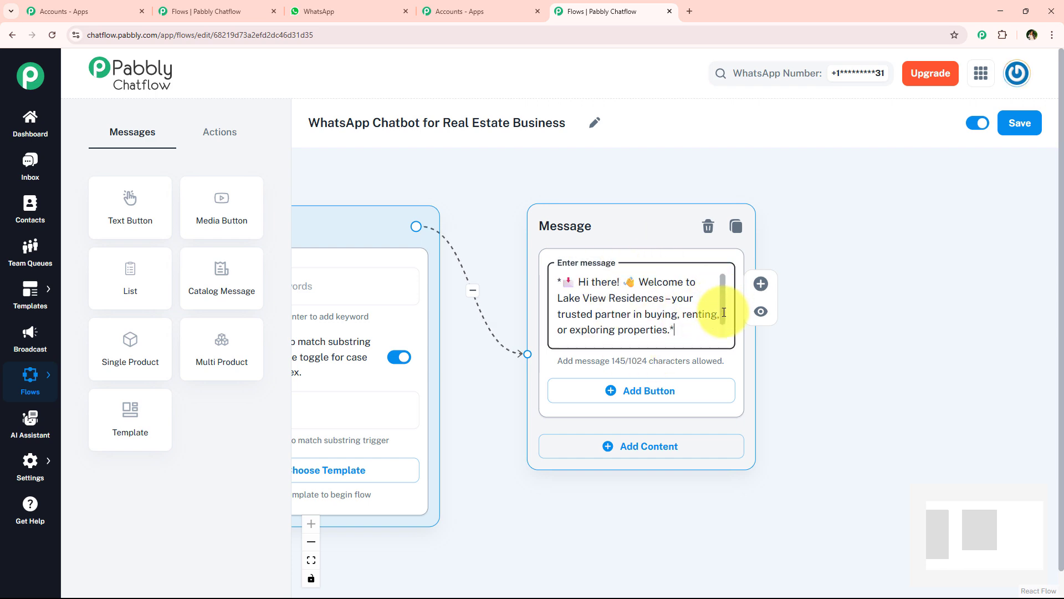
scroll(713, 309, "down", 1)
Copy the "Buy Property" label from the sent reply in the WhatsApp conversation and return to the flow in Pabbly Chatflow
left_click(372, 14)
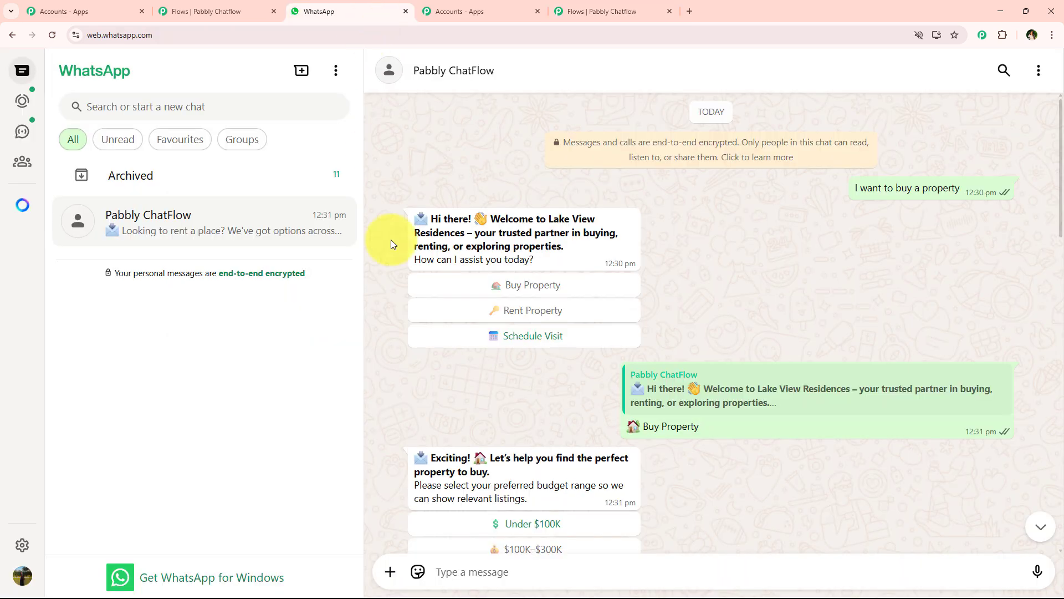
left_click_drag(487, 294, 591, 291)
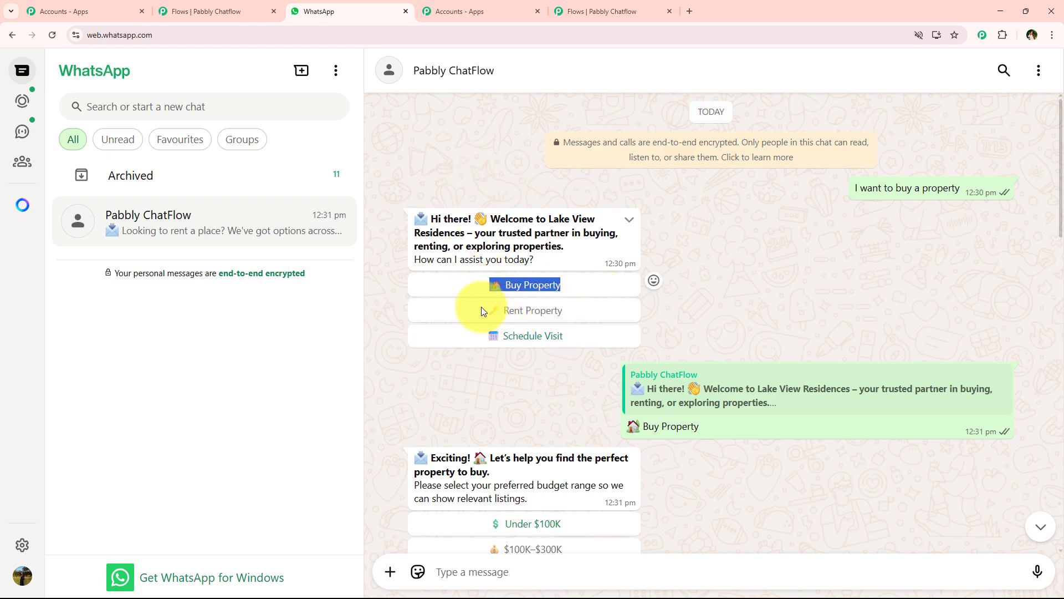
left_click_drag(481, 311, 571, 314)
key("ctrl+c")
left_click_drag(470, 335, 580, 343)
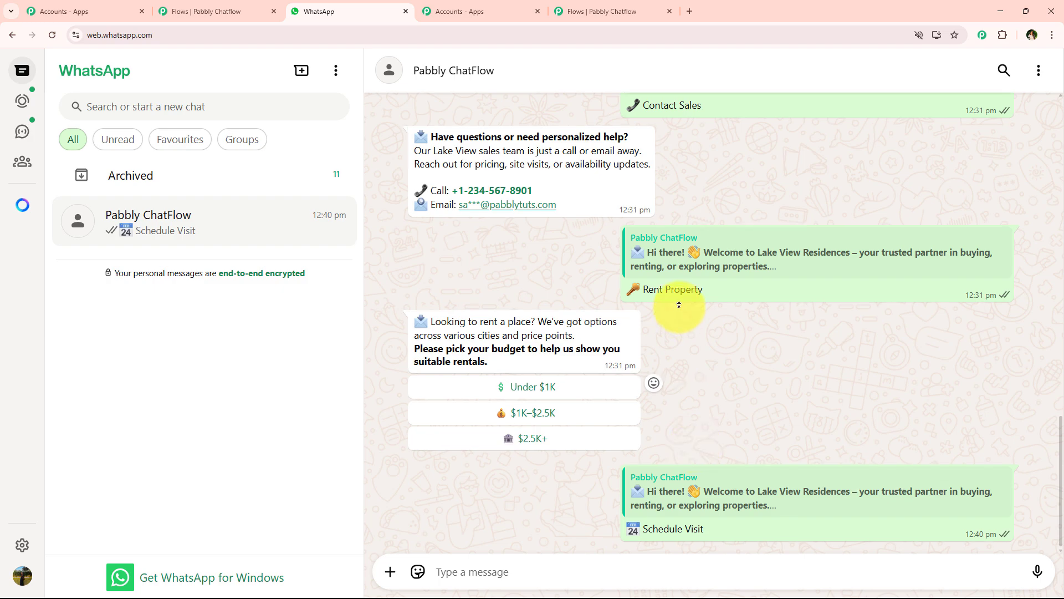
scroll(680, 303, "up", 15)
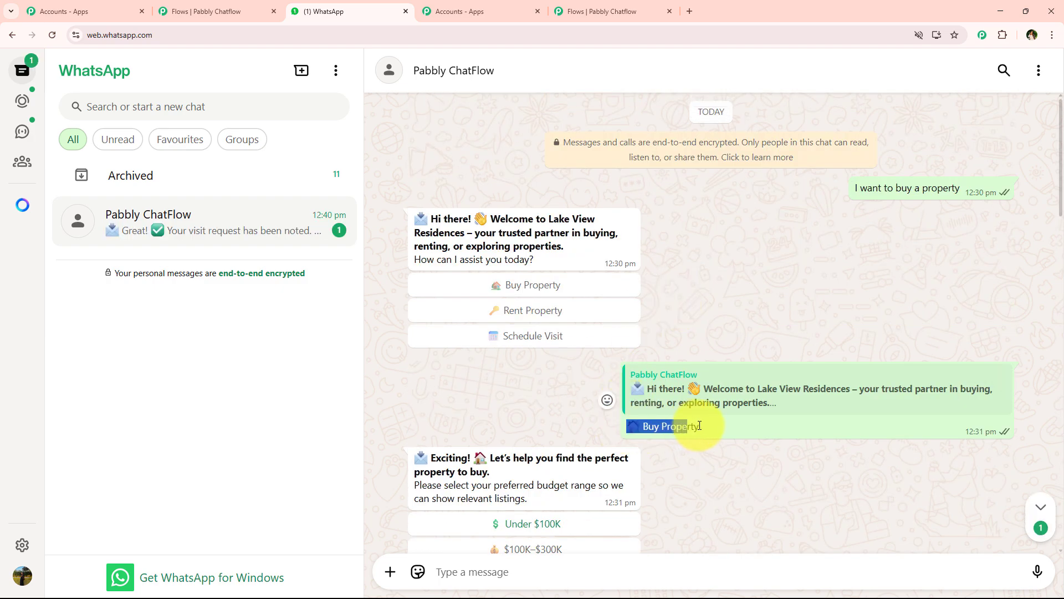
left_click(610, 11)
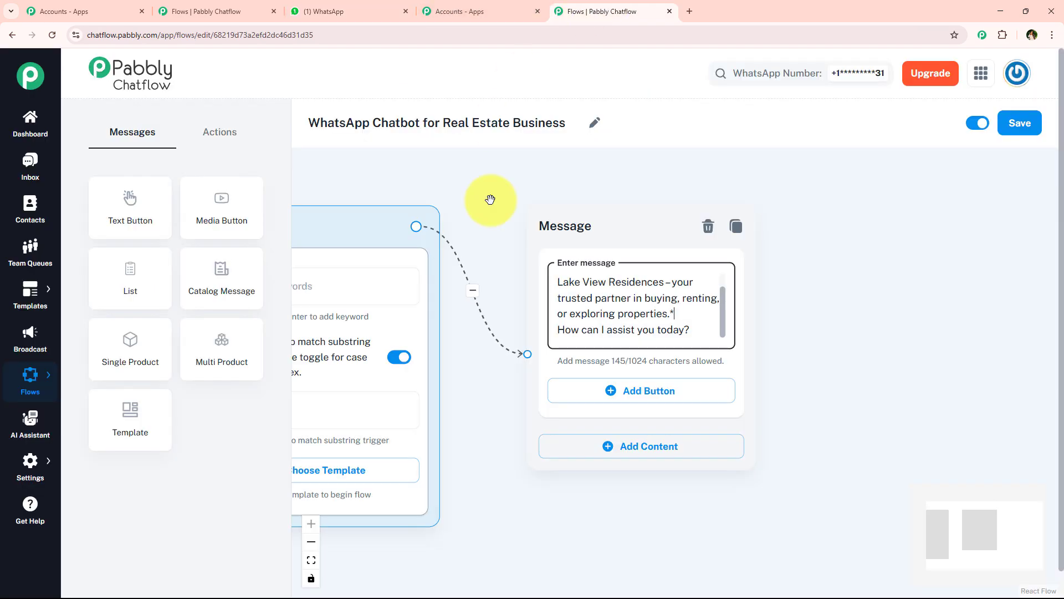
Add two buttons to the welcome message, labelled "🏡 Buy Property" and "🔑 Rent Property"
left_click(641, 404)
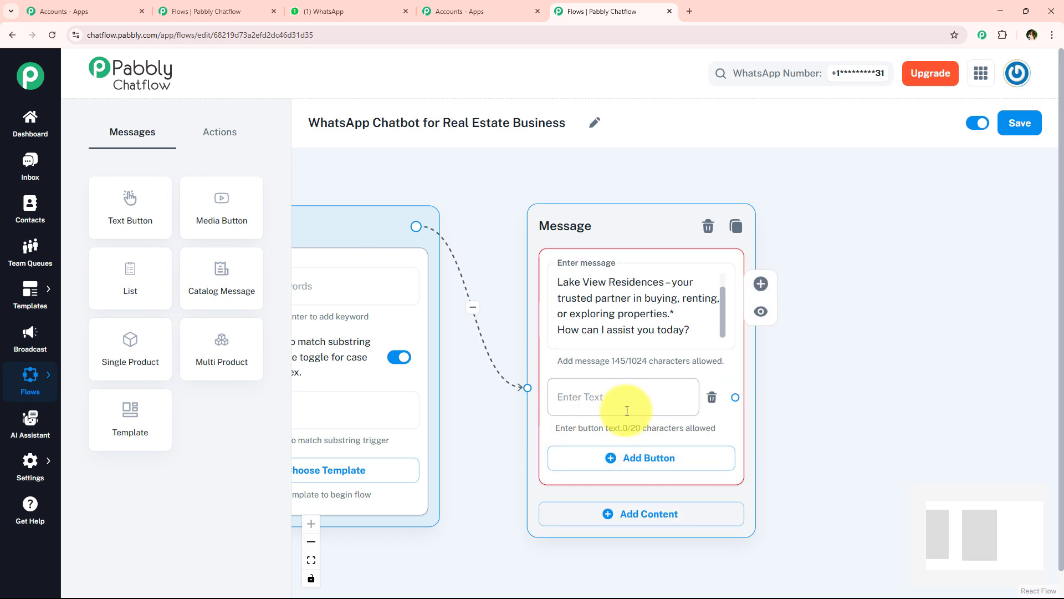
left_click(626, 408)
type("🏡 Buy Property")
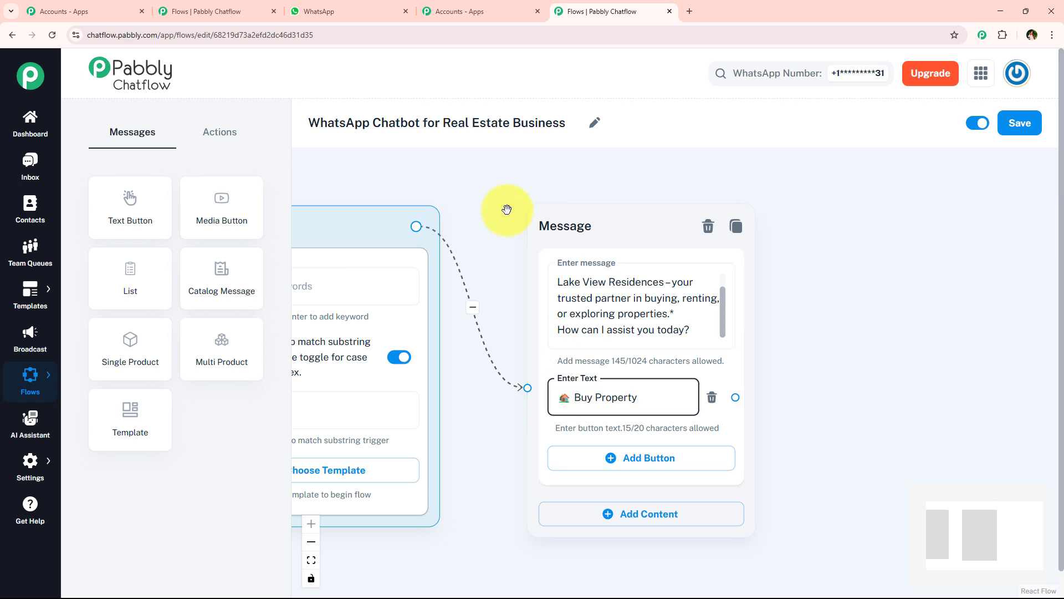
left_click(637, 456)
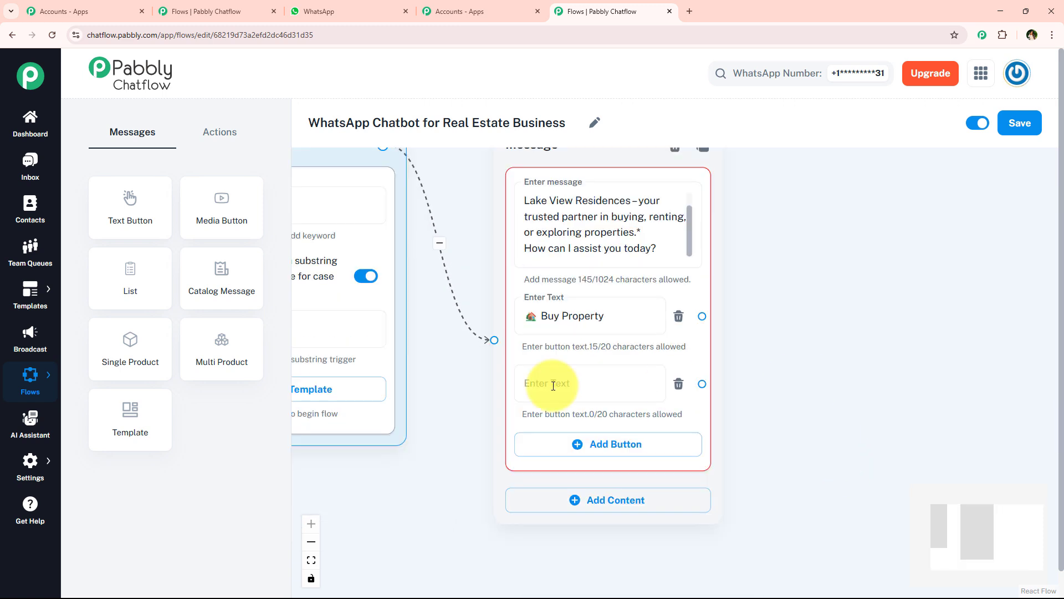
left_click(548, 385)
key("ctrl+v")
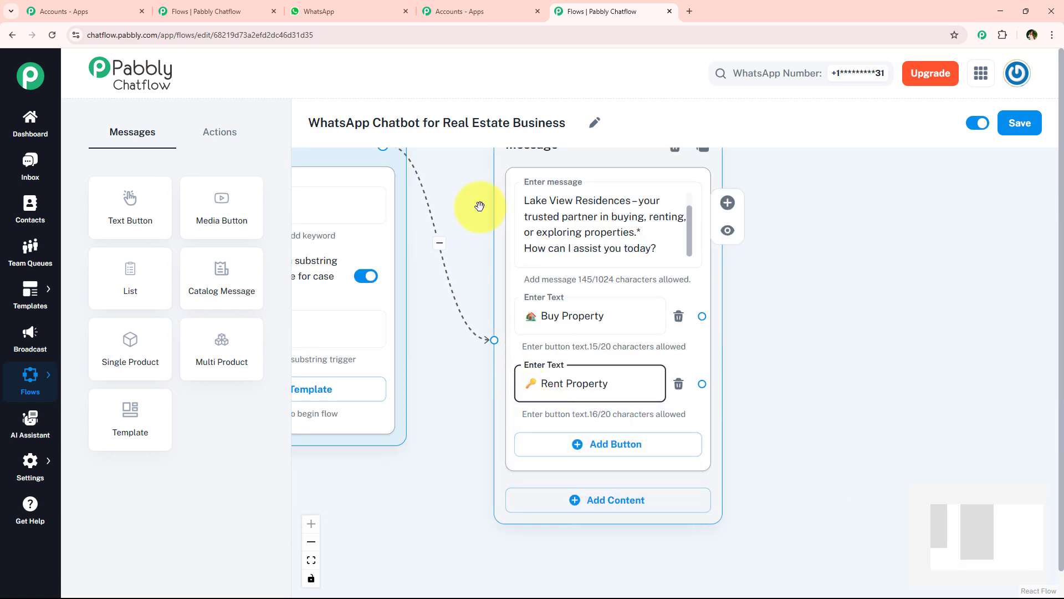
Copy the "Schedule Visit" label from the WhatsApp conversation and add it as the third button of the welcome message in Pabbly Chatflow
left_click(351, 15)
scroll(652, 392, "down", 3)
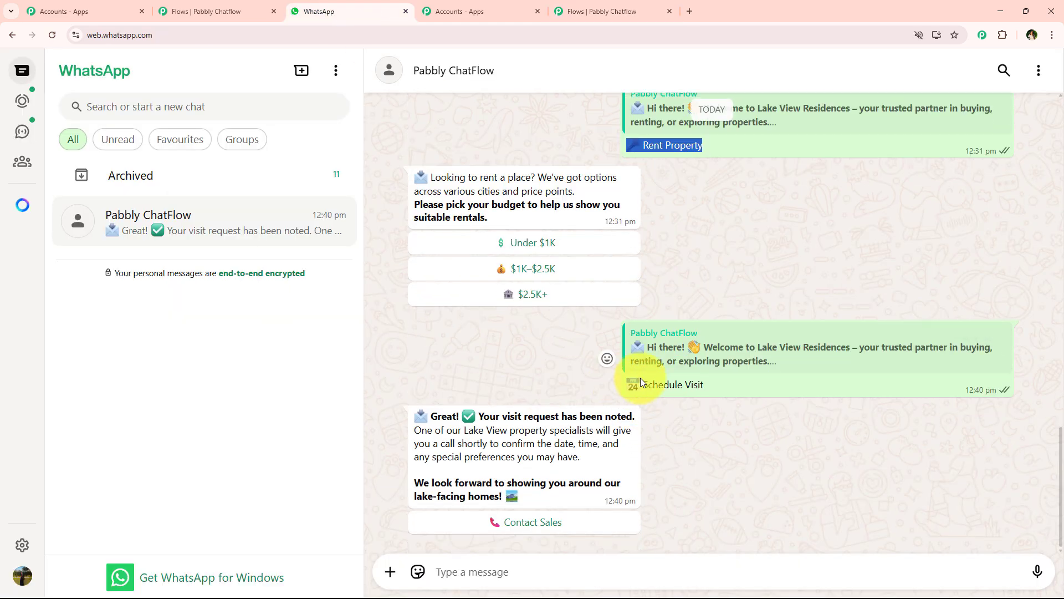
left_click(591, 14)
left_click(601, 443)
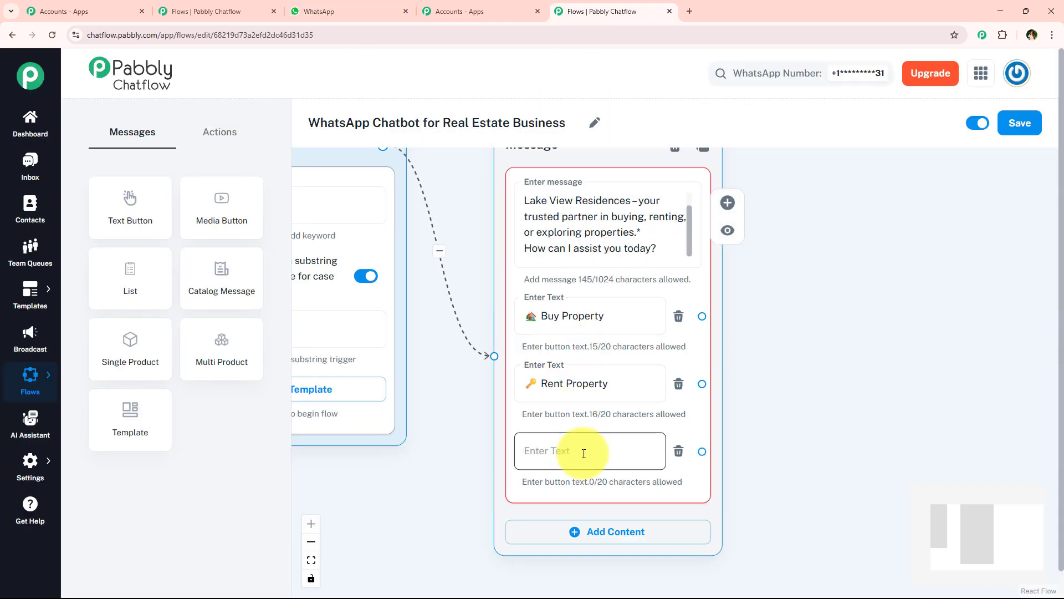
left_click(584, 452)
type("🔑 Rent Property")
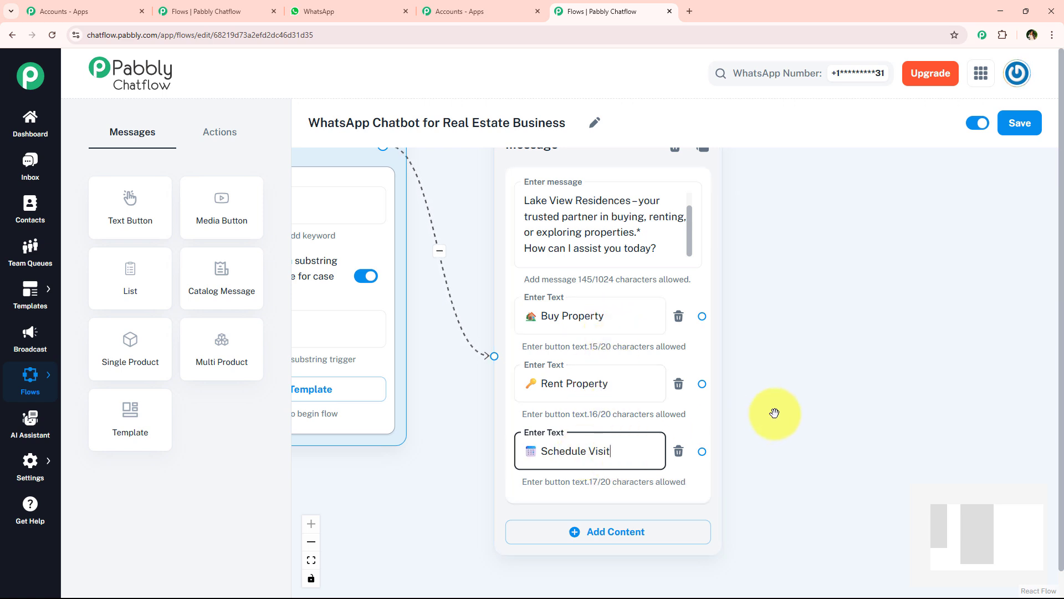
Add a new Text + Button message connected to the Buy Property button and place it beside the welcome message
left_click_drag(776, 416, 600, 420)
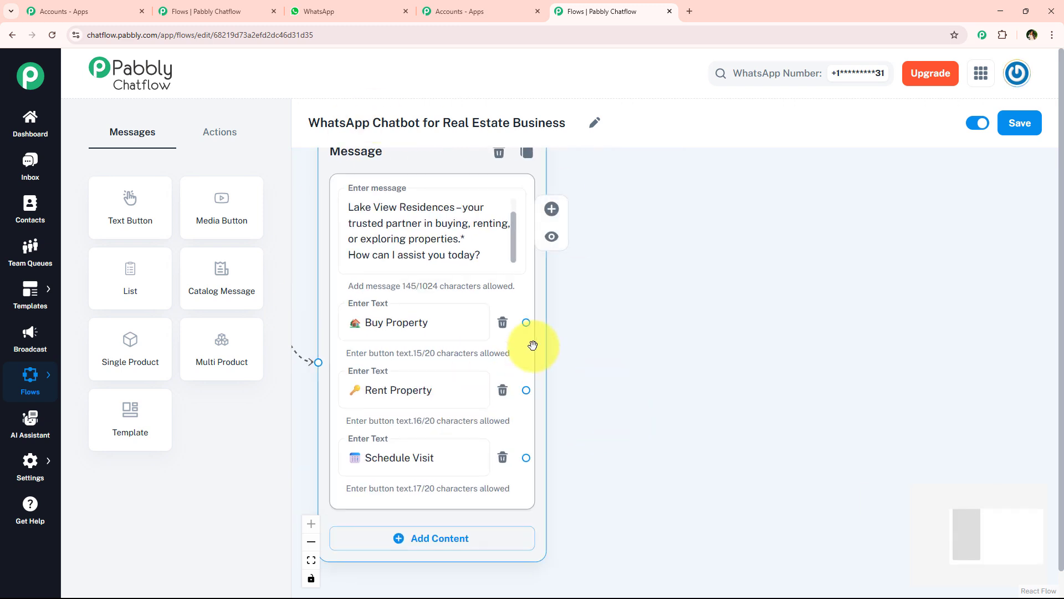
scroll(533, 344, "down", 2)
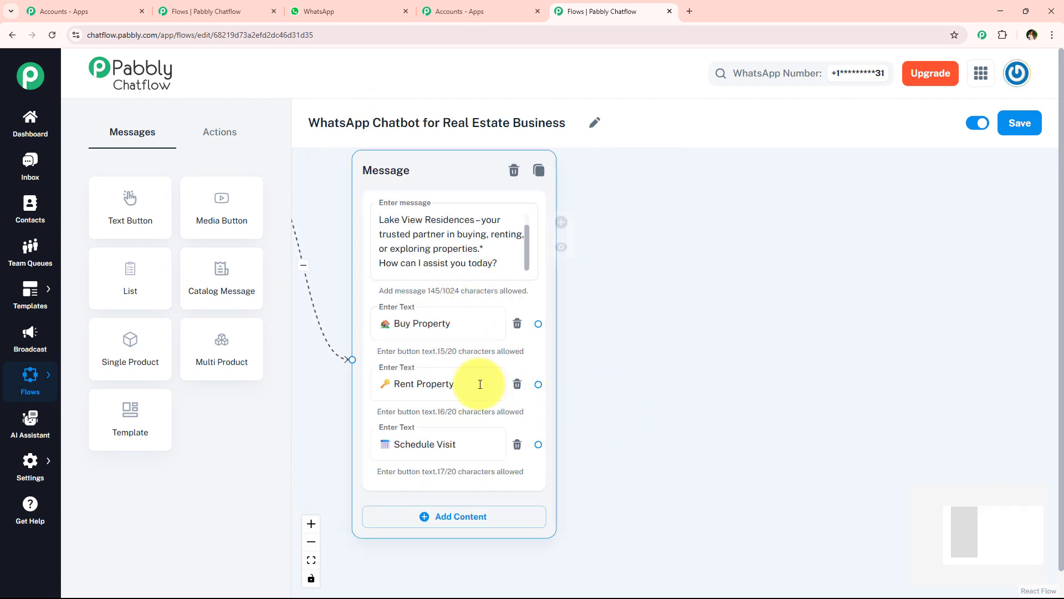
scroll(609, 358, "up", 1)
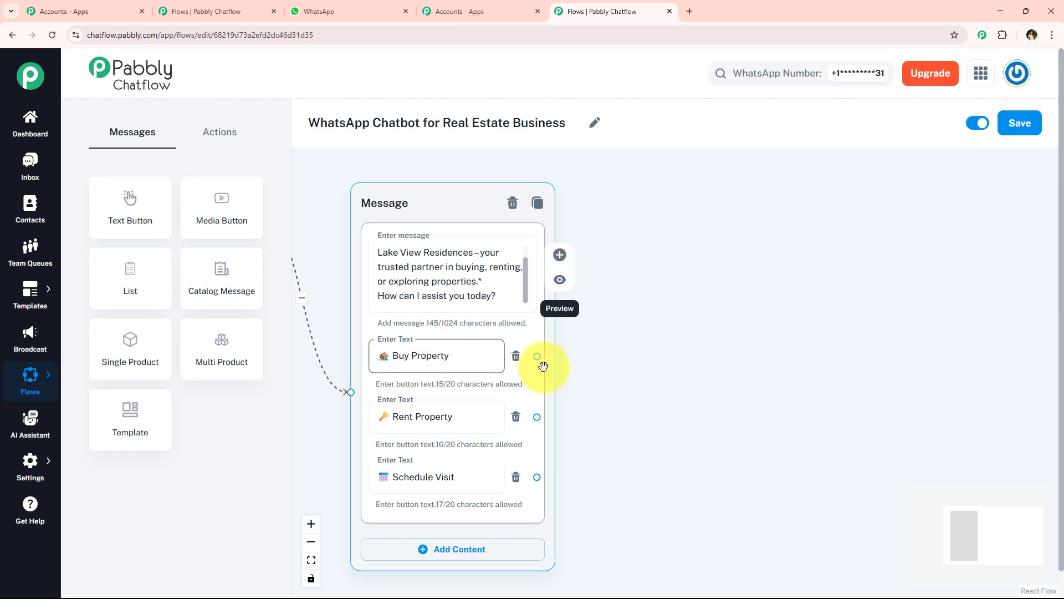
left_click_drag(537, 356, 784, 171)
left_click(683, 214)
left_click_drag(589, 430, 553, 398)
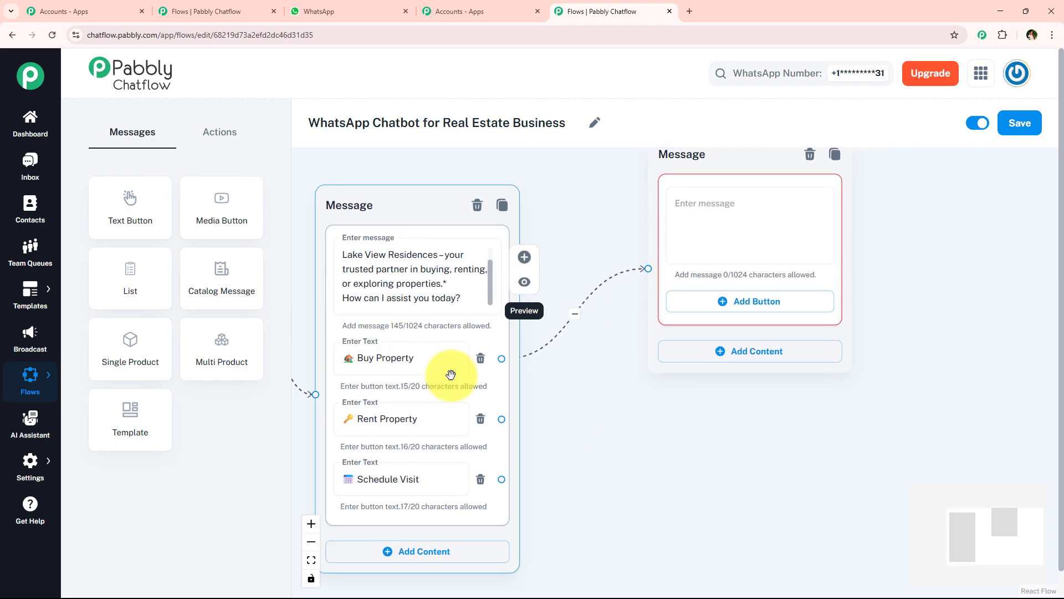
Copy the WhatsApp reply beginning "Exciting! Let’s help you find the perfect property to buy." into the message connected to Buy Property
left_click(366, 12)
scroll(709, 452, "up", 15)
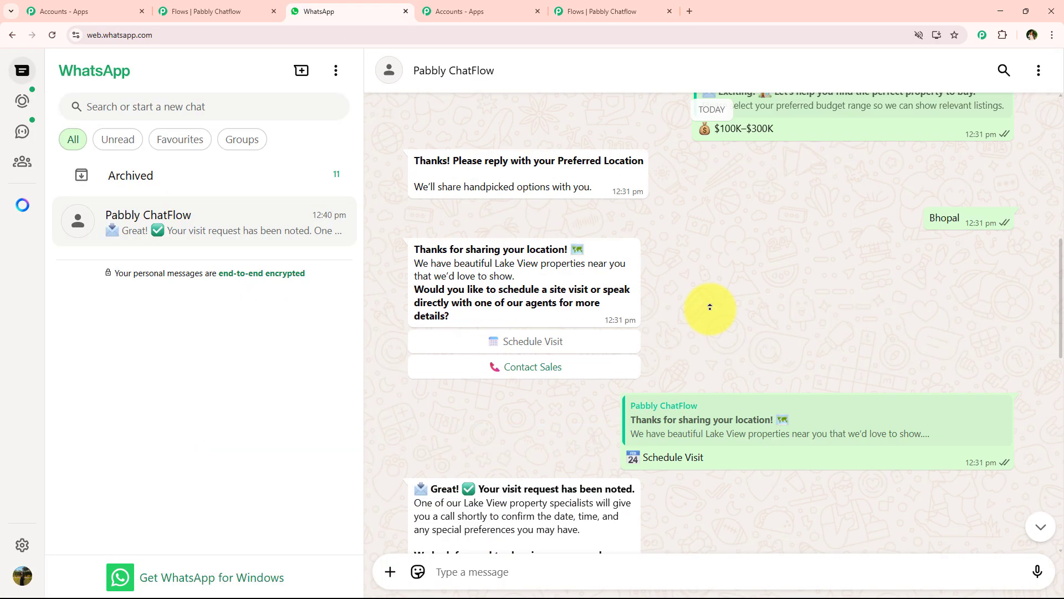
left_click_drag(410, 296, 534, 328)
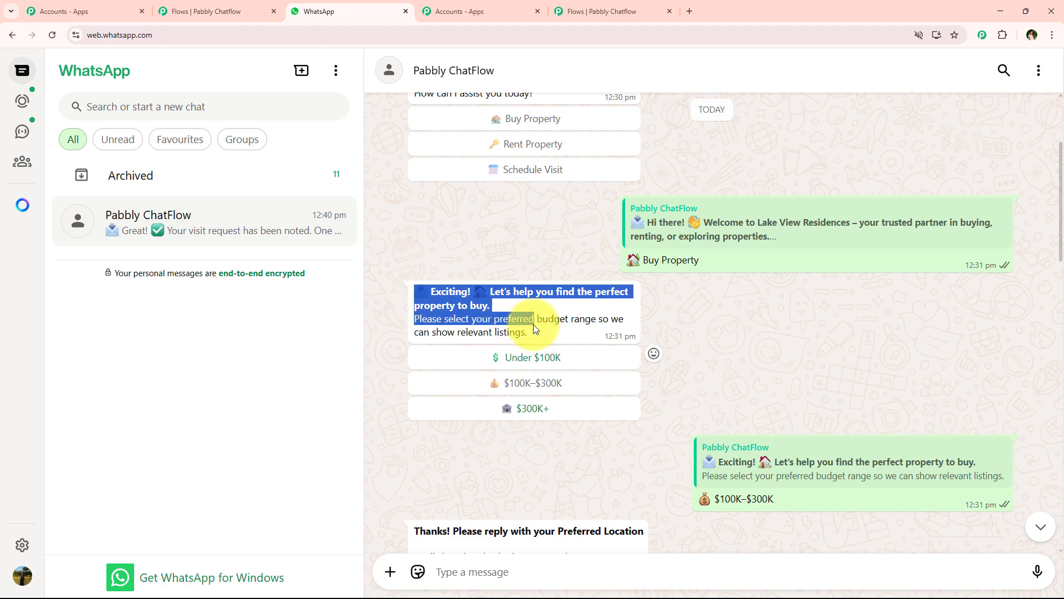
left_click(582, 11)
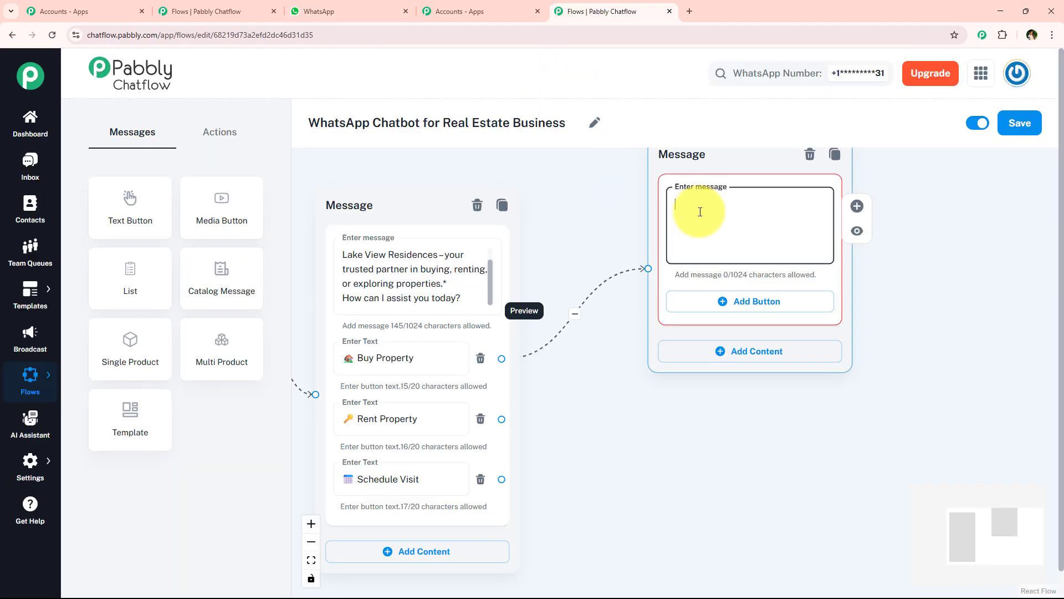
type("📩 Exciting! 🏠 Let’s help you find the perfect property to buy. Please select your preferred budget range so we can show relevant listings.")
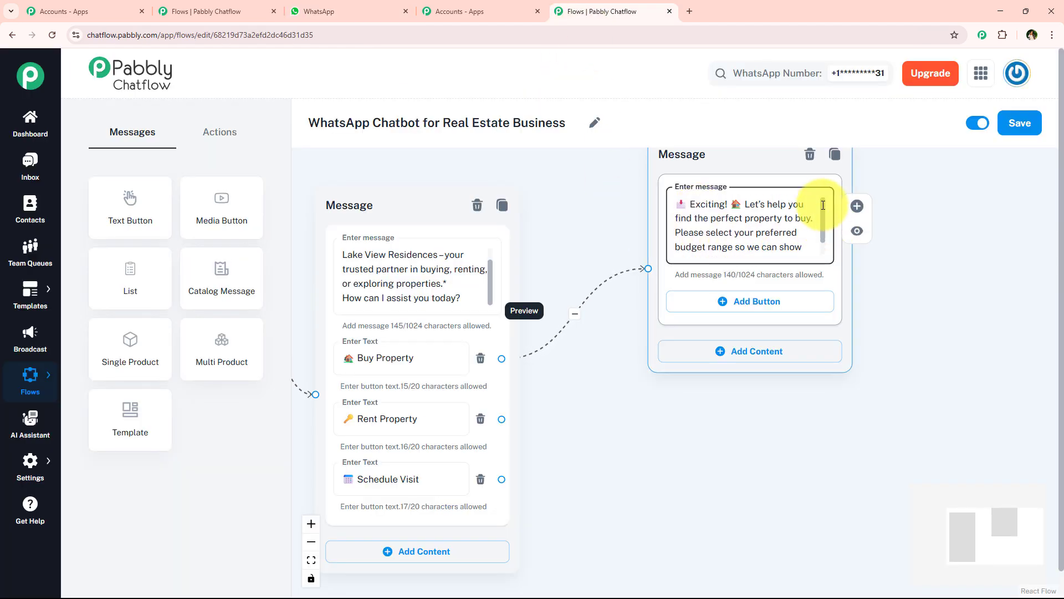
scroll(823, 205, "down", 1)
Choose the "Under $100K" option in the WhatsApp chat, copy its label, and add it as a button on the buy-property message
left_click(382, 12)
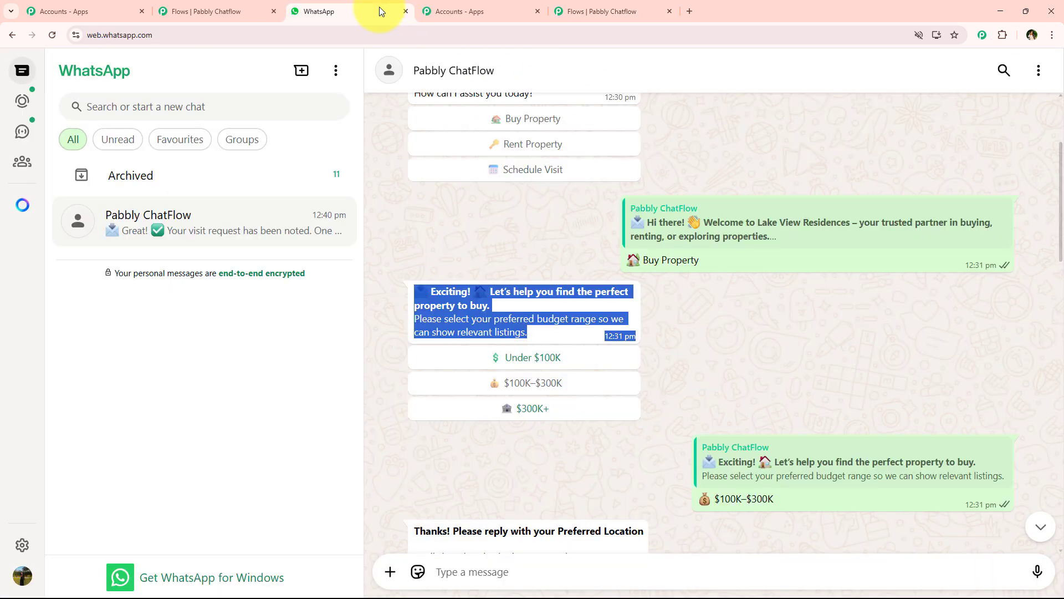
left_click(769, 360)
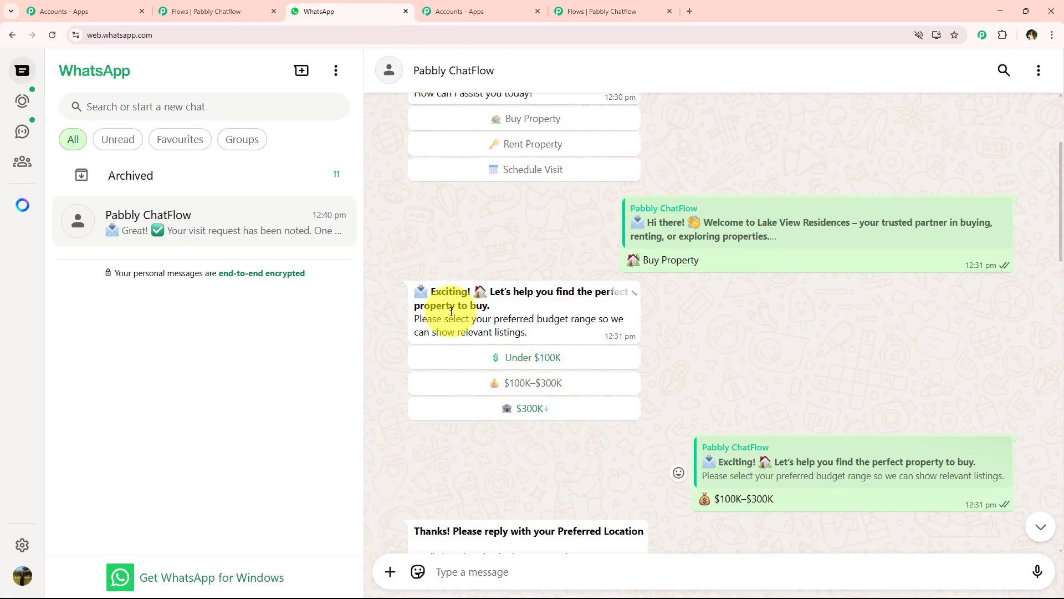
left_click(559, 366)
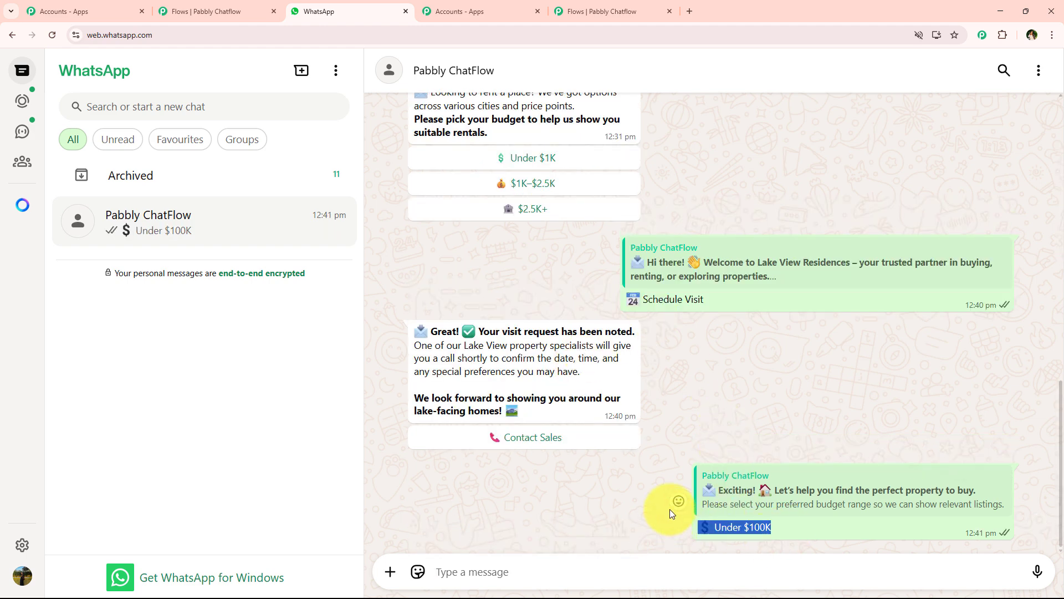
left_click(647, 10)
left_click_drag(898, 294, 776, 296)
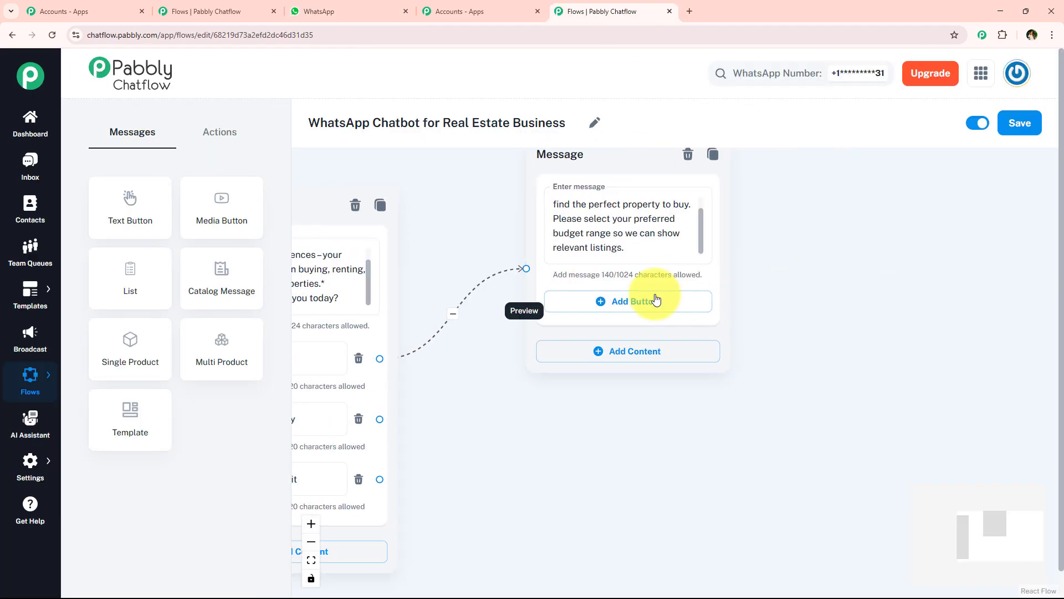
left_click(655, 301)
left_click(622, 319)
type("💲 Under $100K")
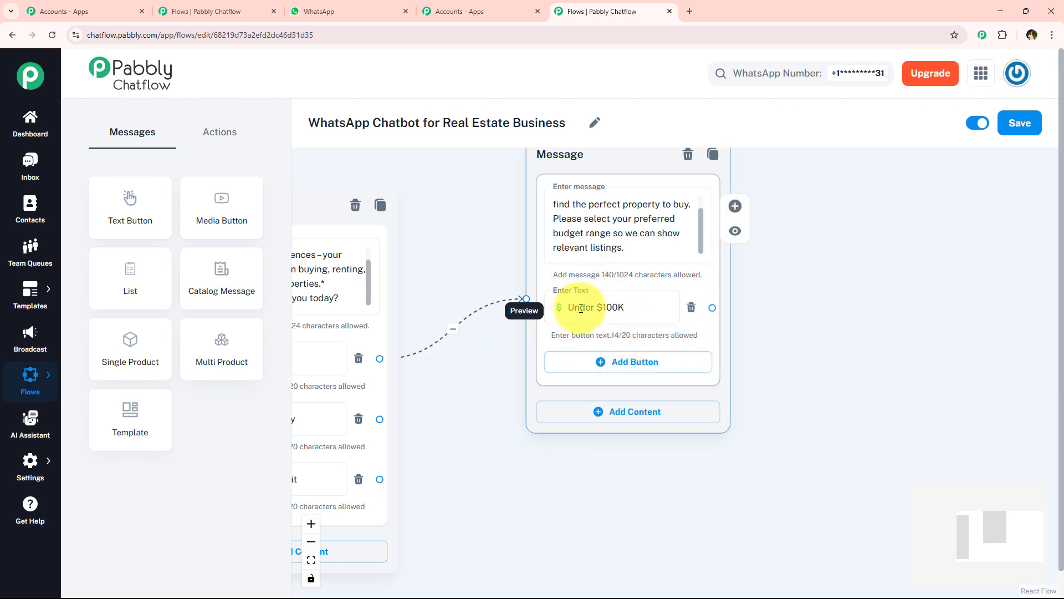
Copy the "$100K–$300K" and "$300K+" labels from the WhatsApp chat and add them as buttons on the buy-property message in Pabbly Chatflow
left_click(355, 11)
scroll(697, 351, "up", 10)
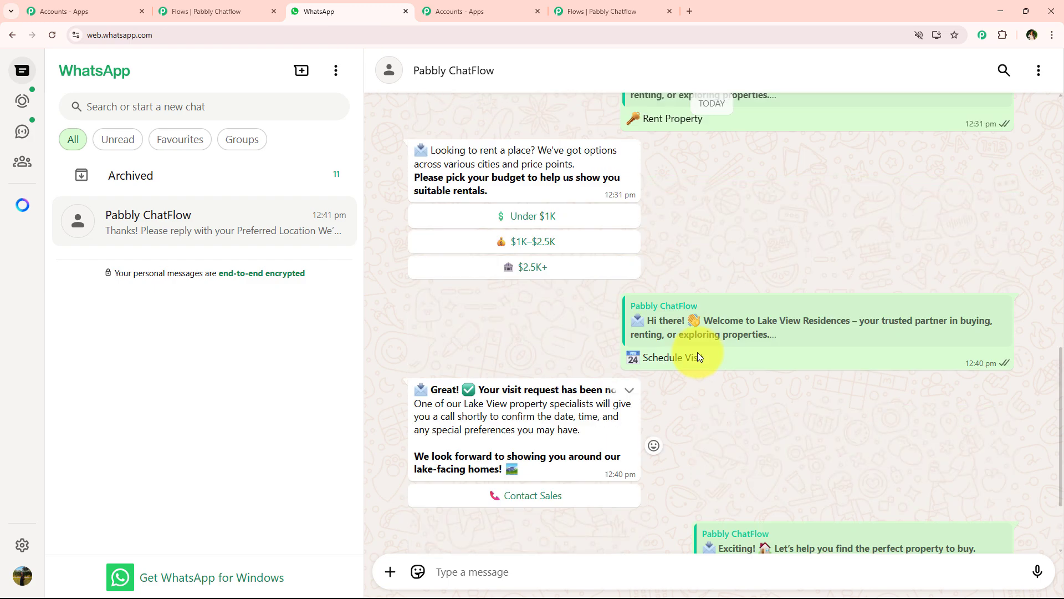
scroll(698, 352, "up", 15)
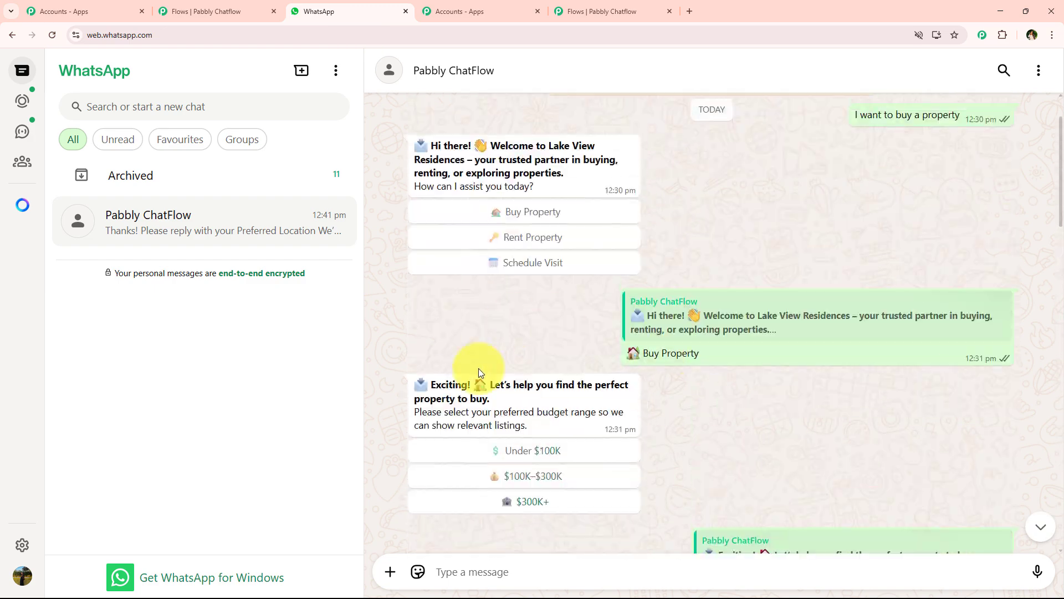
scroll(726, 428, "down", 4)
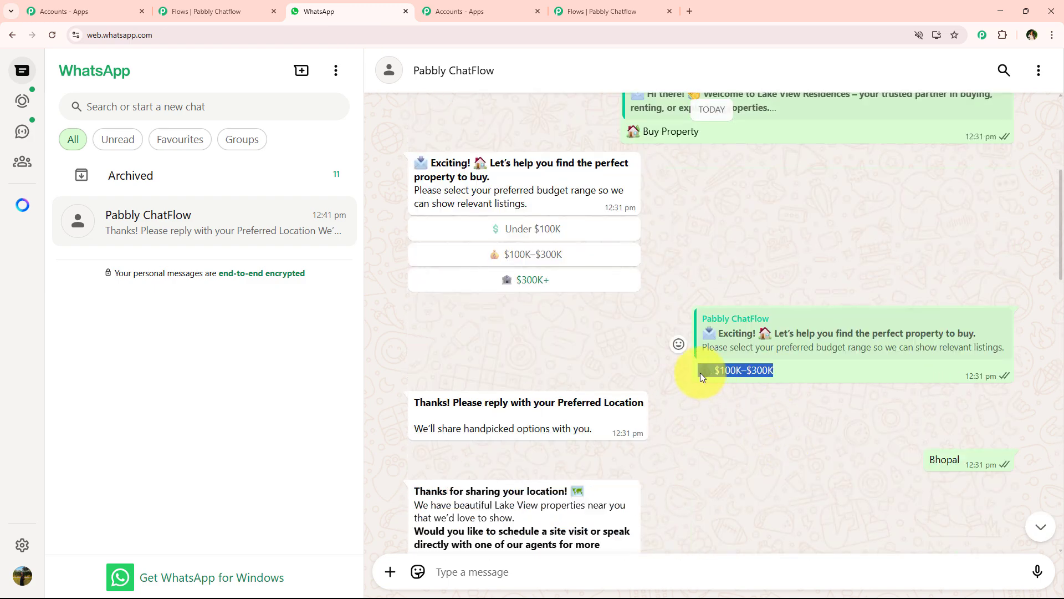
left_click(598, 11)
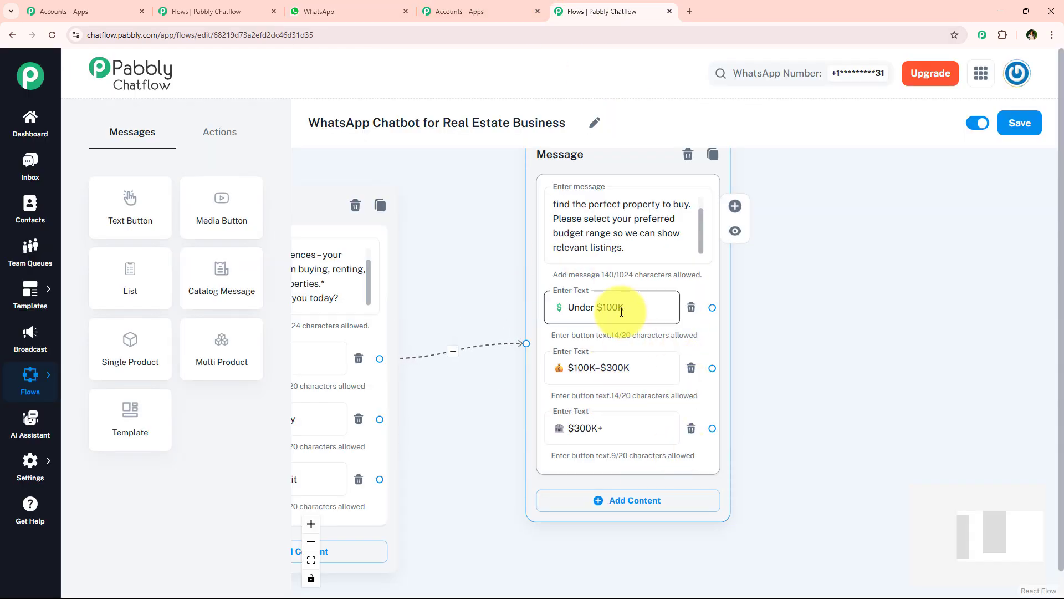
Move the buy-property budget message higher on the flow canvas, above the level of the welcome message
scroll(715, 388, "down", 4)
left_click_drag(623, 229, 620, 171)
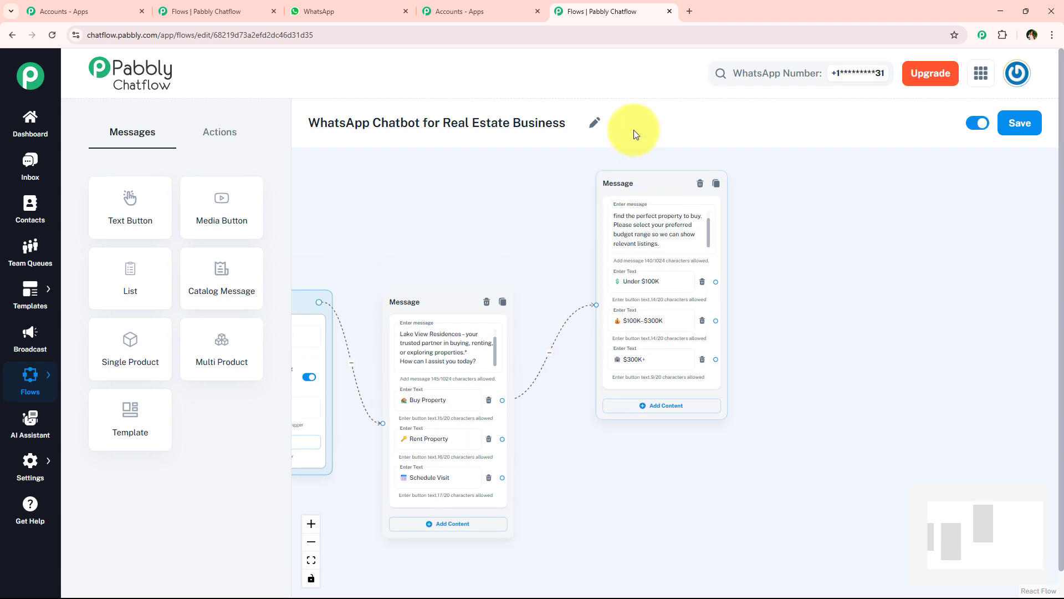
left_click_drag(634, 131, 634, 127)
Add a new Text + Button message connected to the welcome message's Rent Property button
left_click_drag(564, 480, 566, 370)
scroll(387, 382, "up", 4)
left_click_drag(736, 433, 705, 345)
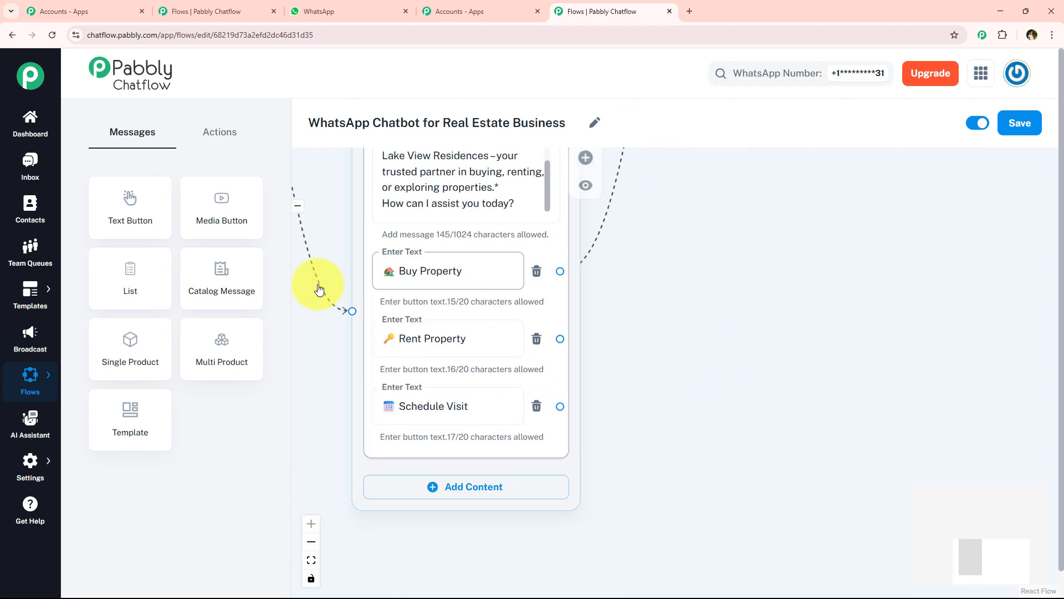
scroll(494, 363, "down", 3)
left_click_drag(656, 273, 526, 511)
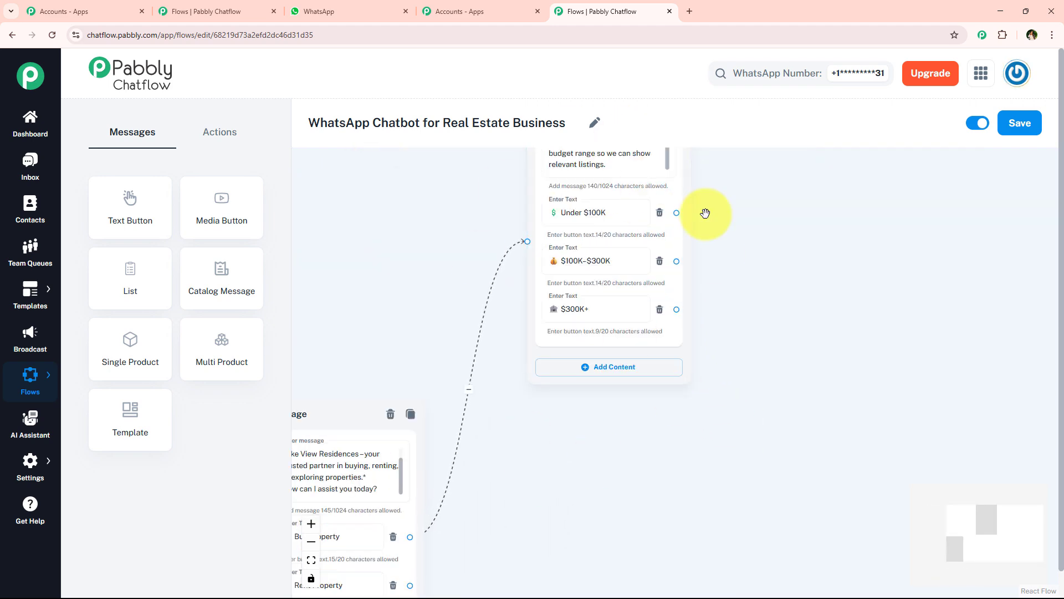
left_click_drag(505, 460, 622, 289)
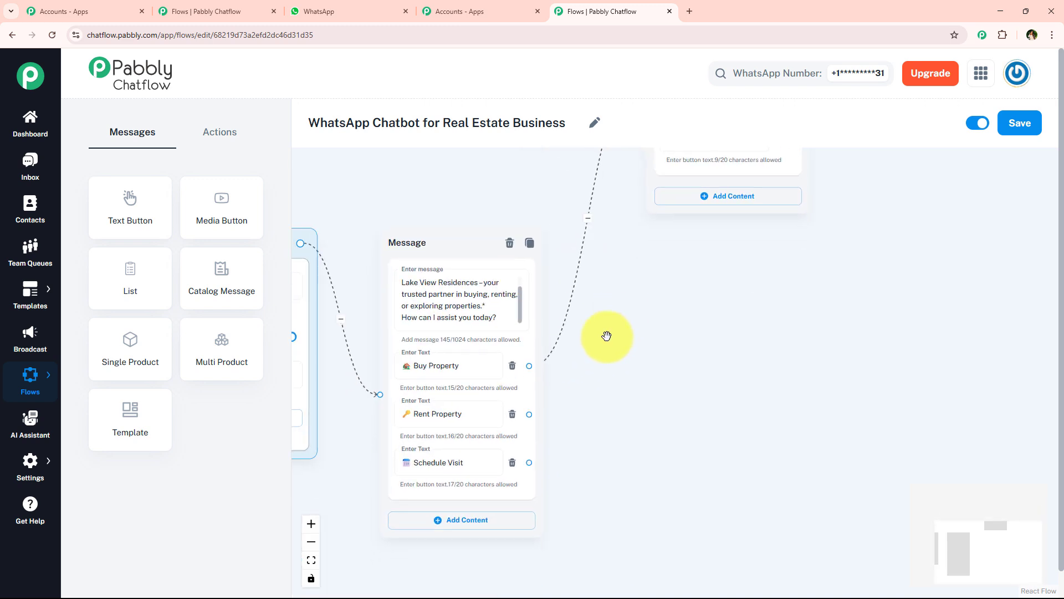
scroll(480, 400, "up", 2)
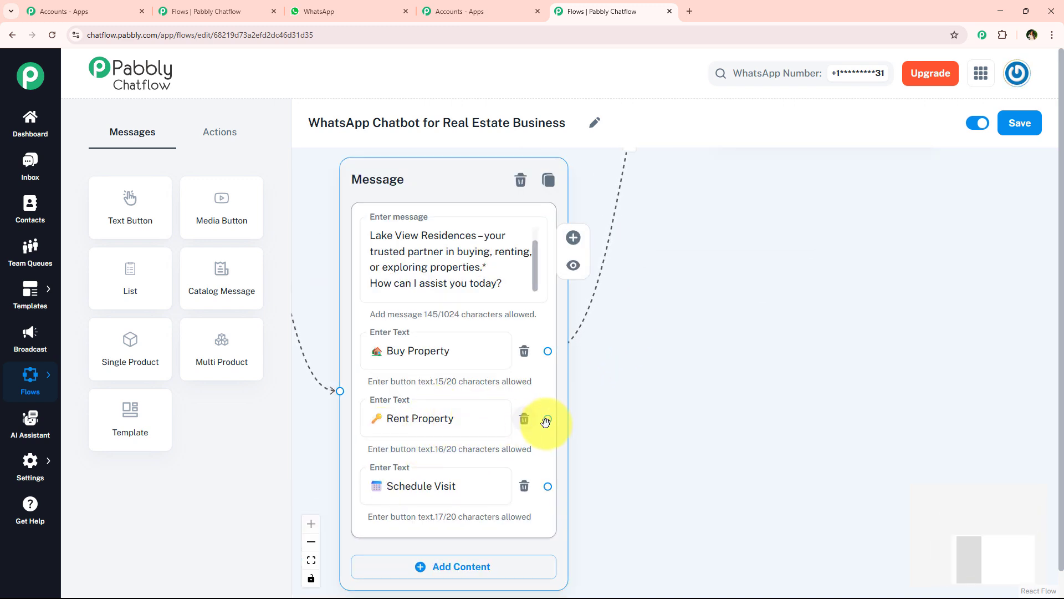
left_click_drag(548, 419, 721, 273)
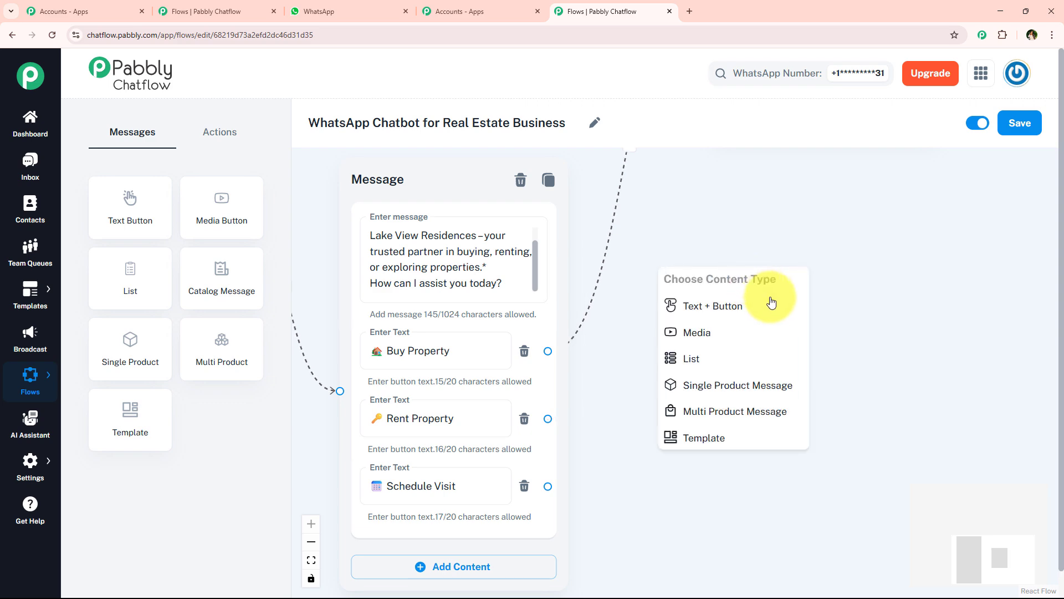
left_click(588, 295)
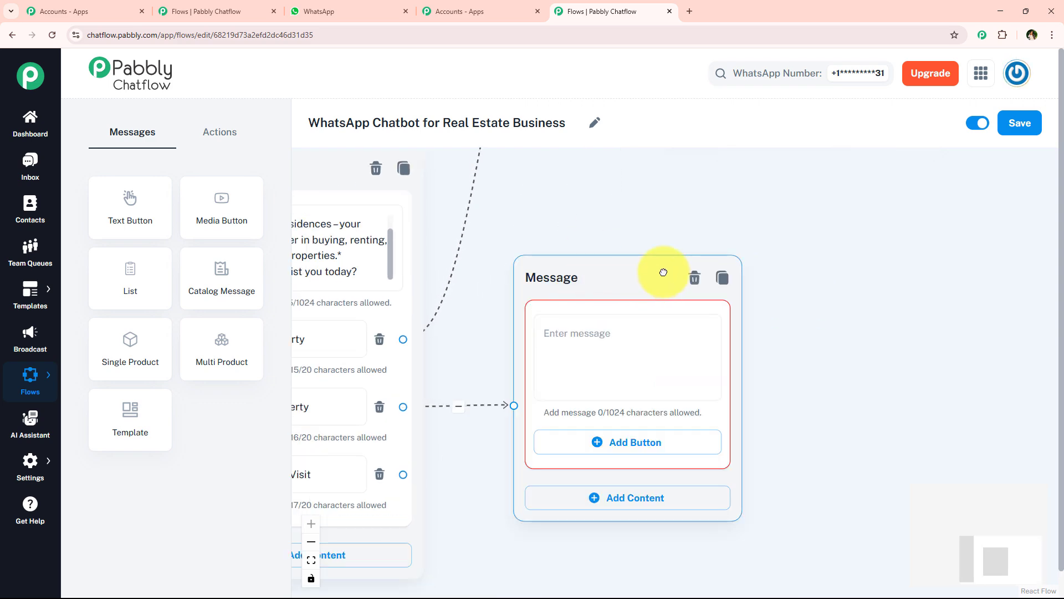
Copy the WhatsApp reply beginning "Looking to rent a place?" into the message connected to Rent Property in Pabbly Chatflow
left_click(327, 12)
scroll(721, 407, "up", 3)
scroll(720, 406, "up", 5)
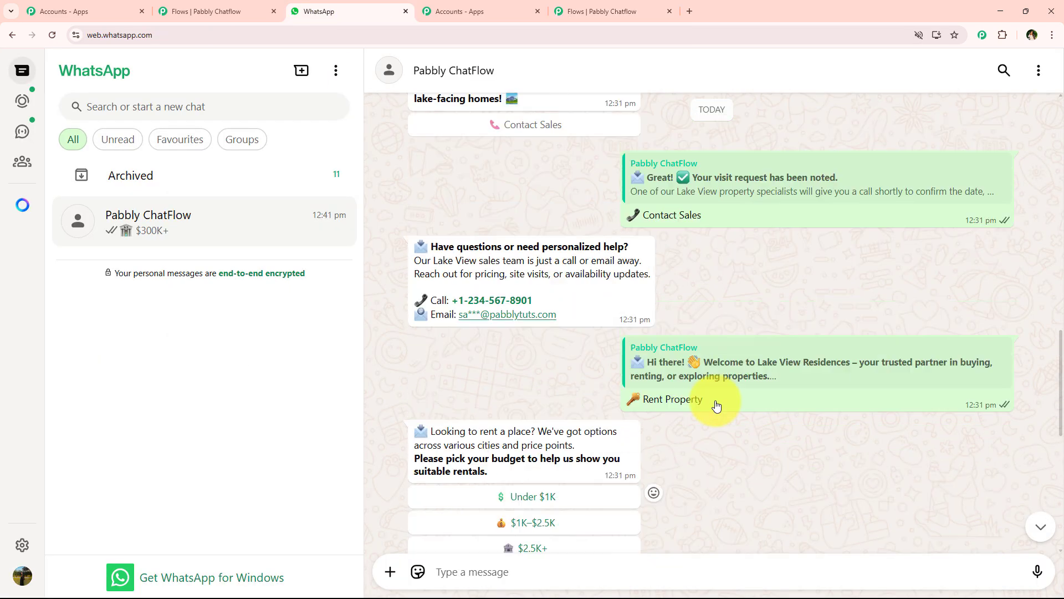
scroll(442, 313, "down", 3)
key("ctrl+c")
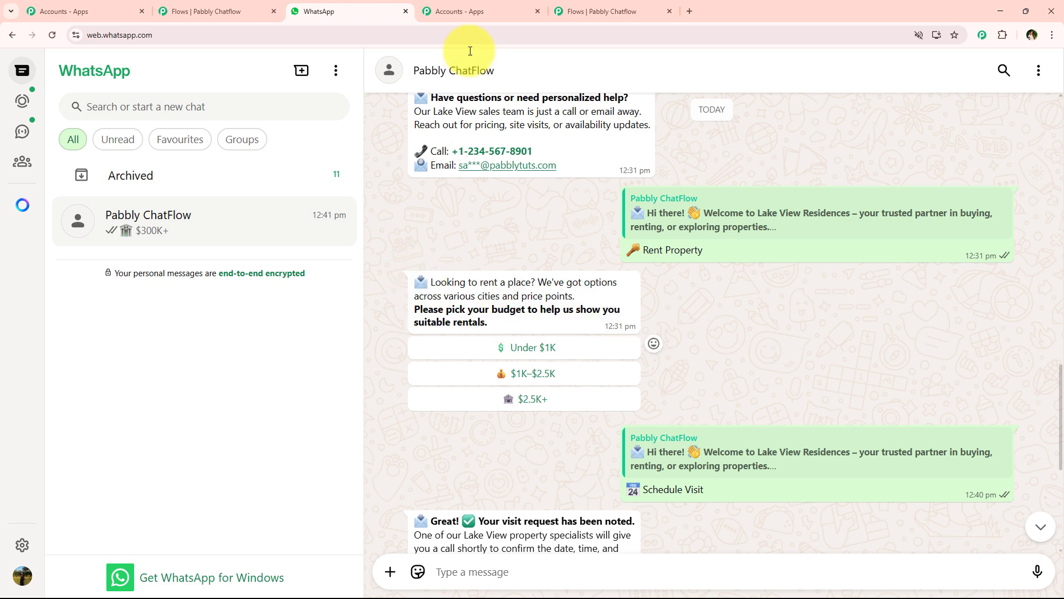
left_click(582, 12)
left_click(660, 332)
key("ctrl+v")
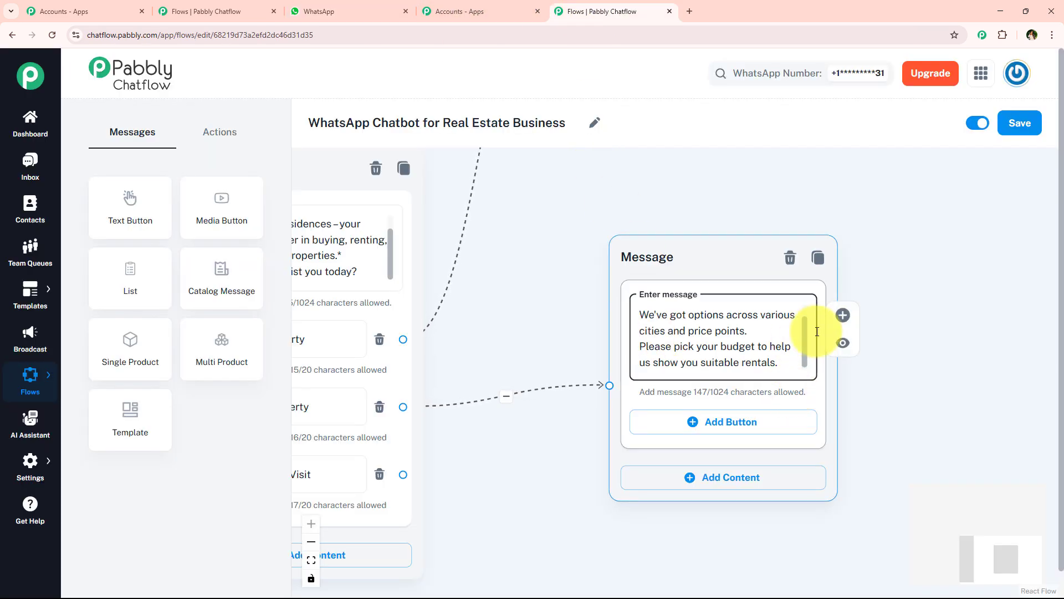
scroll(802, 331, "up", 2)
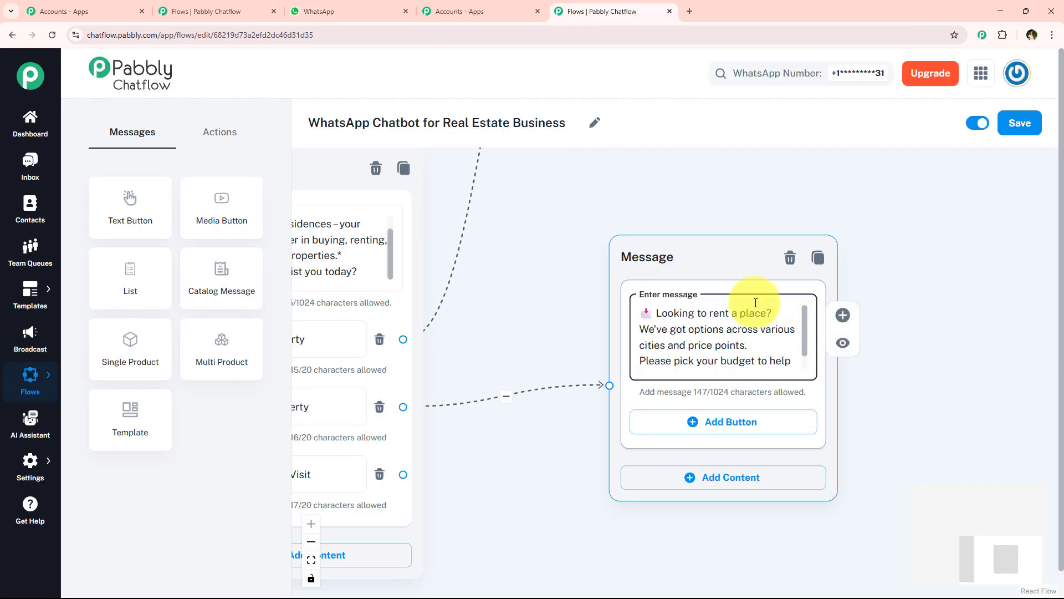
Add three buttons to the rent-property message and label them "Under $1K", "$1K–$2.5K" and "$2.5K+", copied from the WhatsApp chat
left_click(693, 423)
left_click(694, 502)
left_click(713, 556)
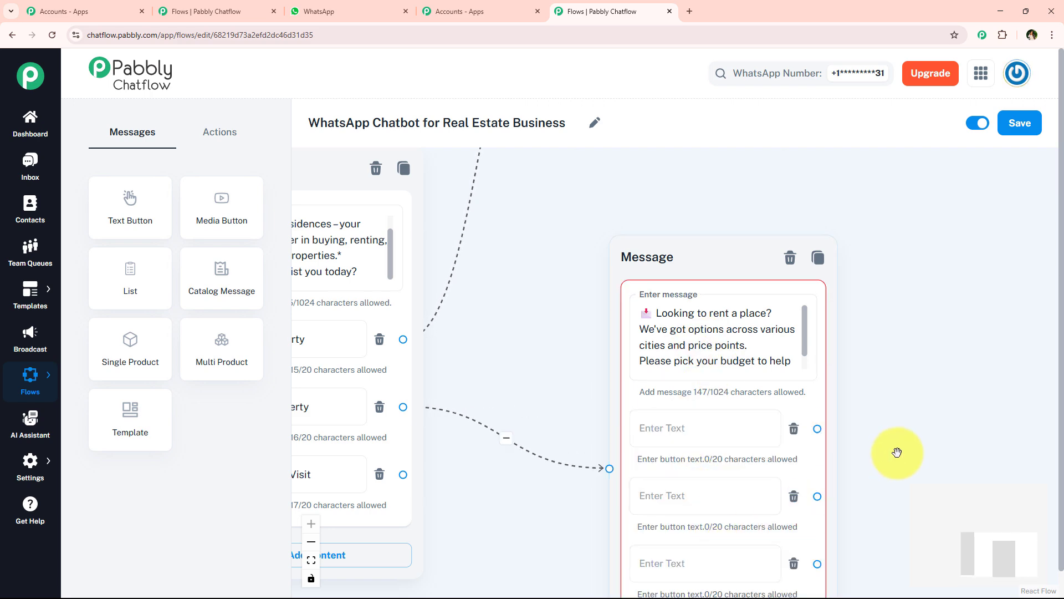
left_click_drag(898, 451, 845, 343)
left_click(332, 10)
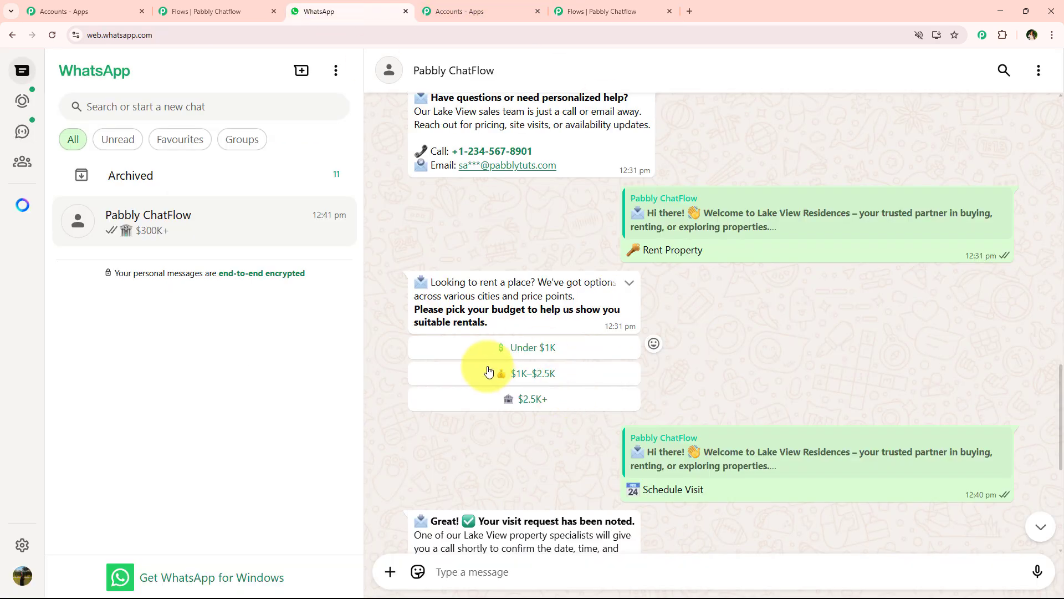
left_click(571, 11)
left_click(626, 344)
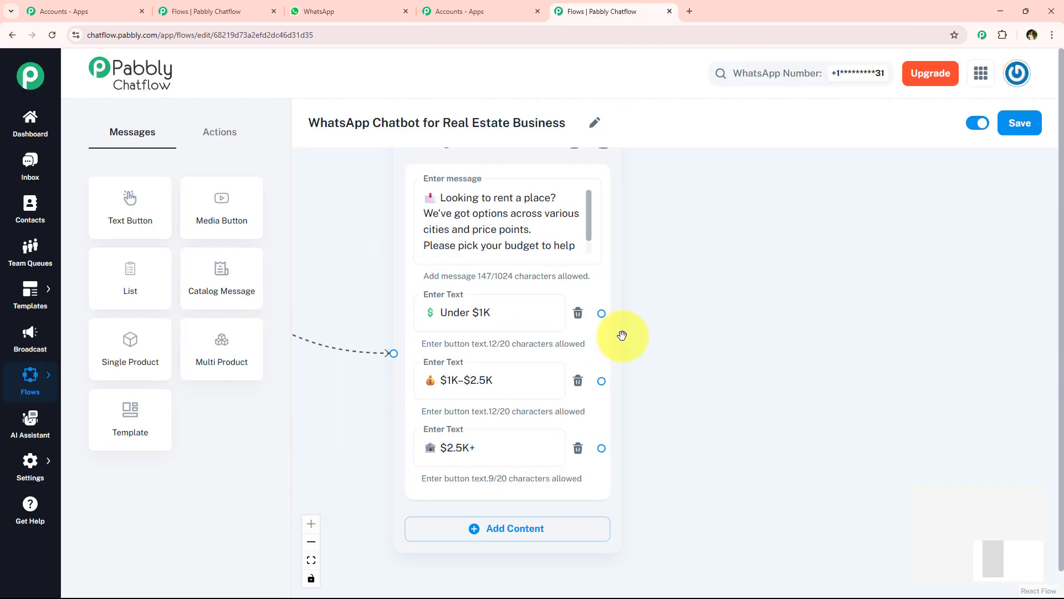
Add a new Text + Button message connected to the welcome message's Schedule Visit button
scroll(673, 365, "down", 2)
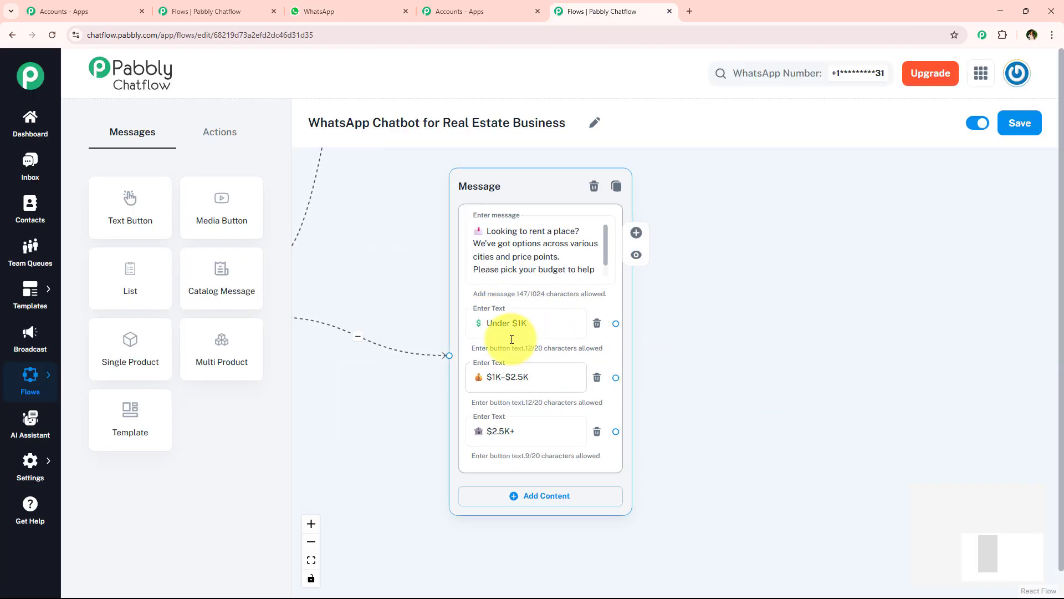
left_click_drag(426, 217, 649, 235)
left_click_drag(542, 434, 599, 331)
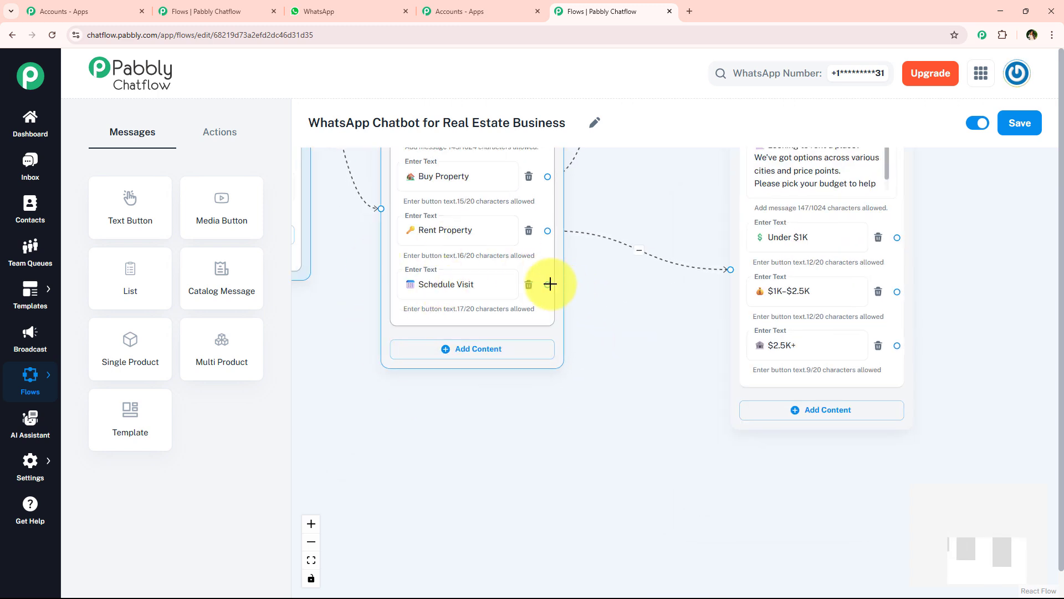
left_click_drag(549, 284, 624, 424)
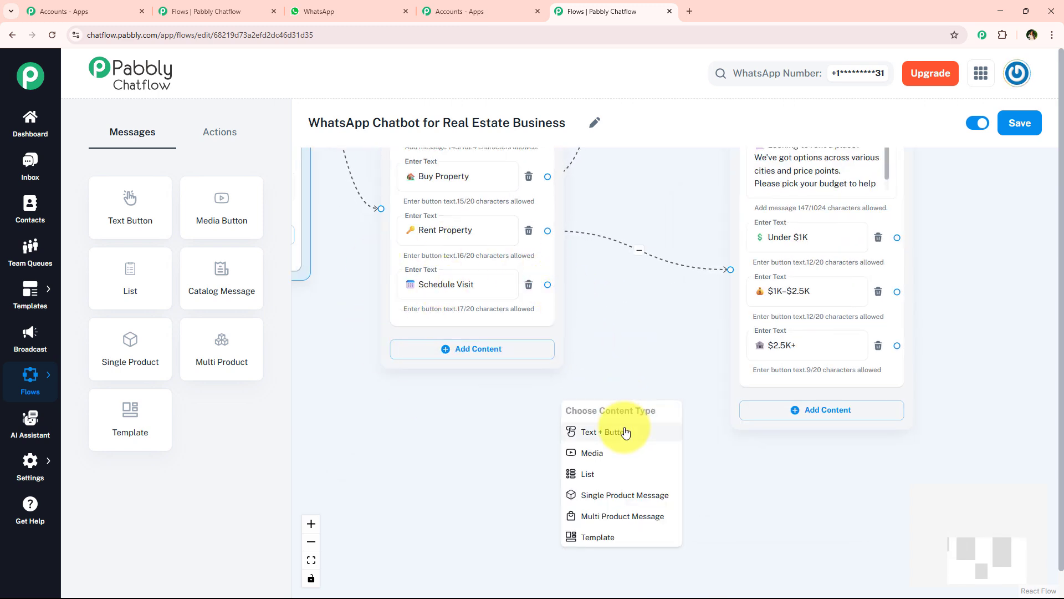
left_click(625, 432)
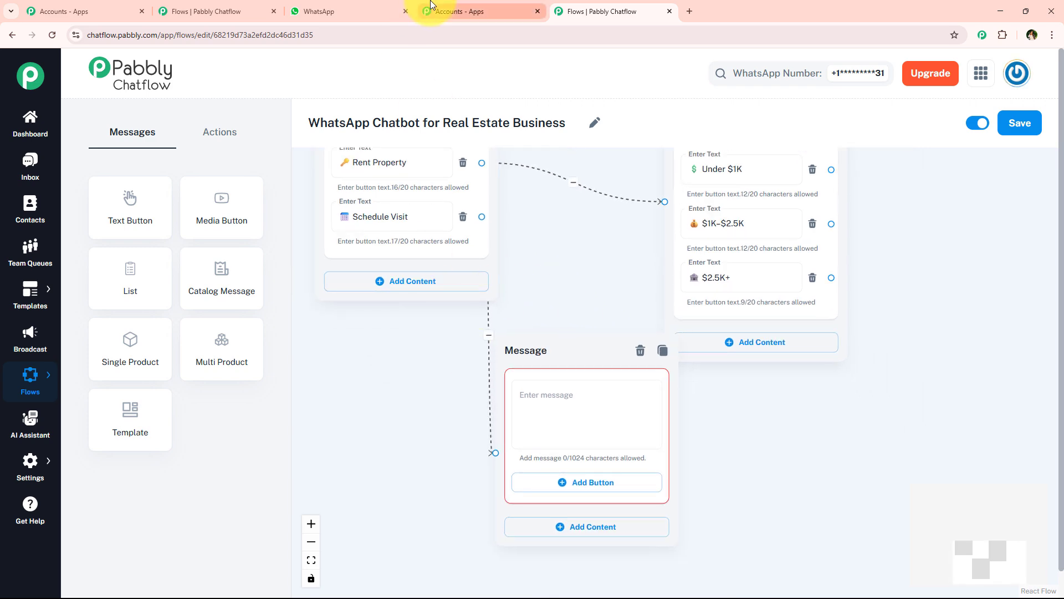
Copy the WhatsApp reply beginning "Great! Your visit request has been noted." into the message connected to Schedule Visit in Pabbly Chatflow
left_click(360, 4)
scroll(563, 320, "down", 3)
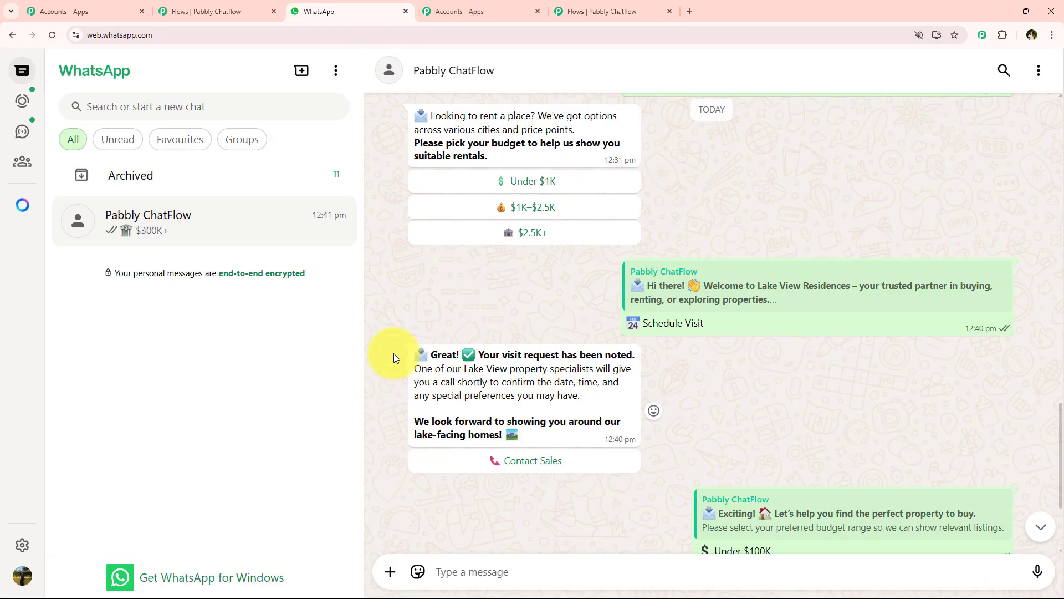
left_click_drag(396, 360, 534, 444)
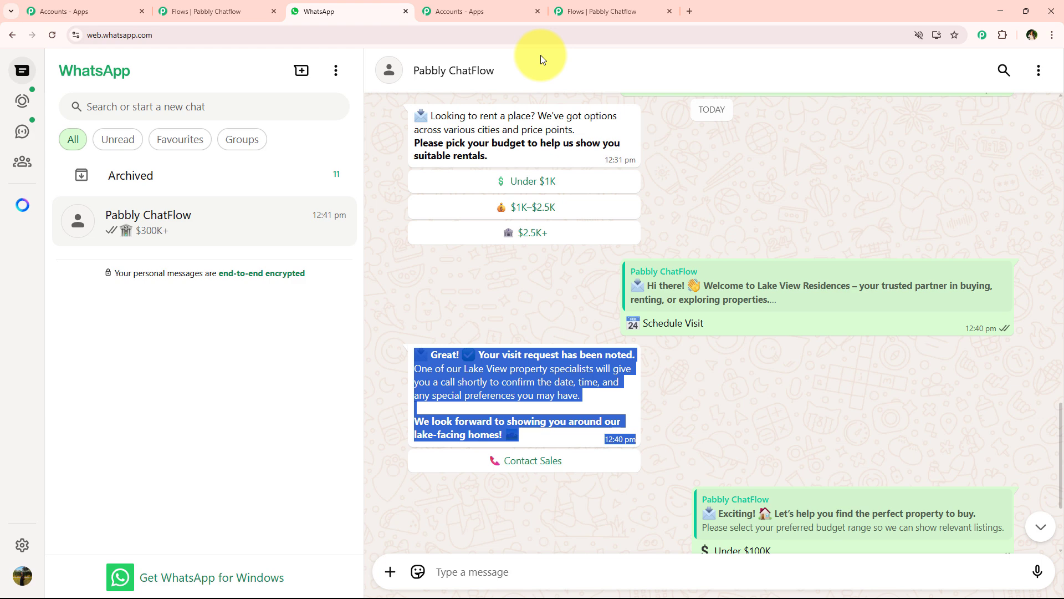
left_click(607, 7)
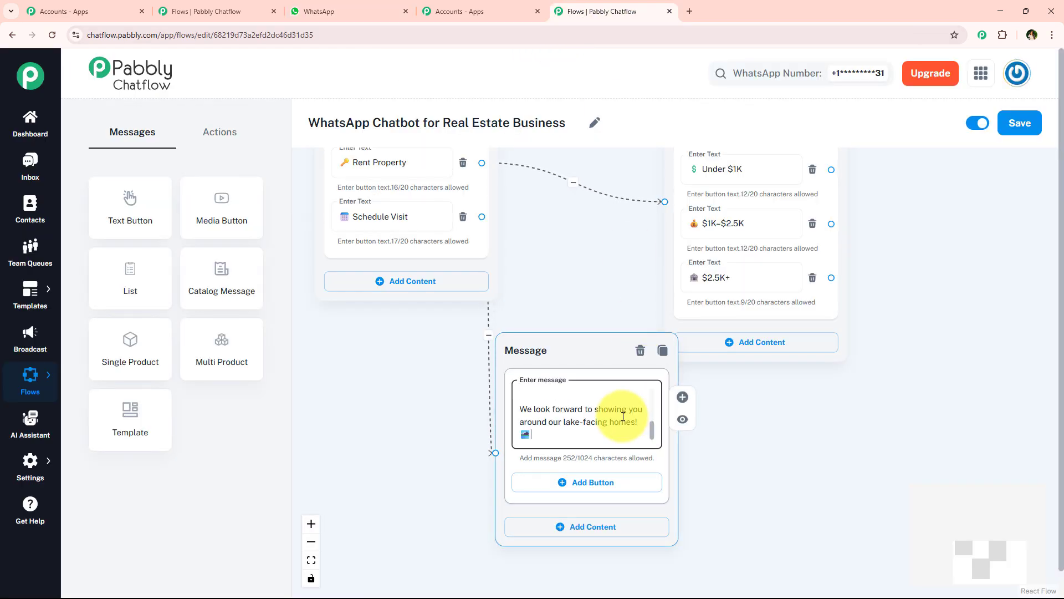
Copy the "Contact Sales" label from the WhatsApp conversation and add it as a button on the schedule-visit message in Pabbly Chatflow
left_click_drag(609, 263, 532, 168)
scroll(442, 300, "up", 2)
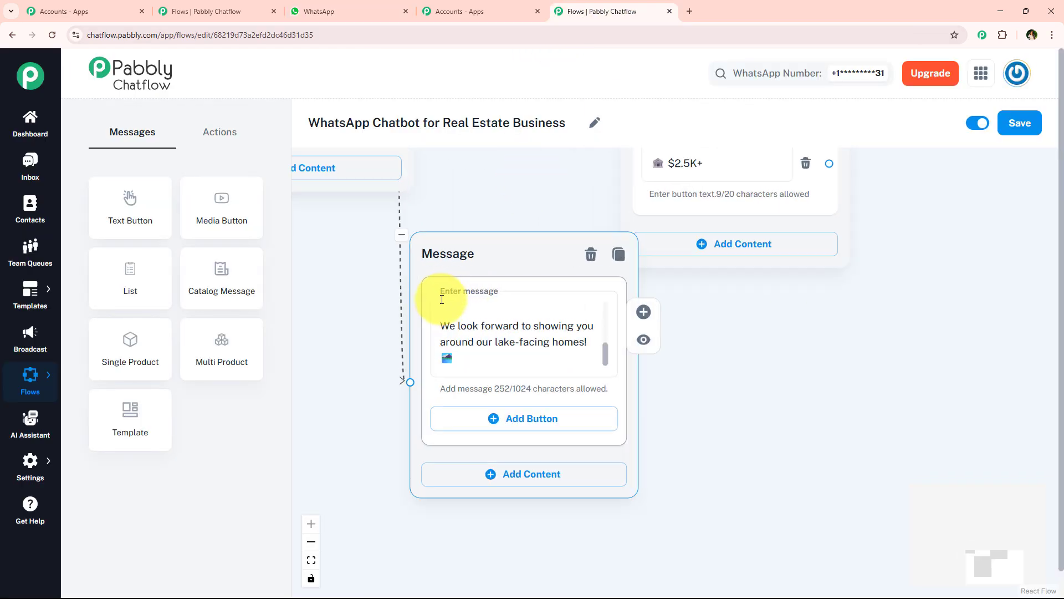
left_click(333, 11)
scroll(661, 459, "down", 3)
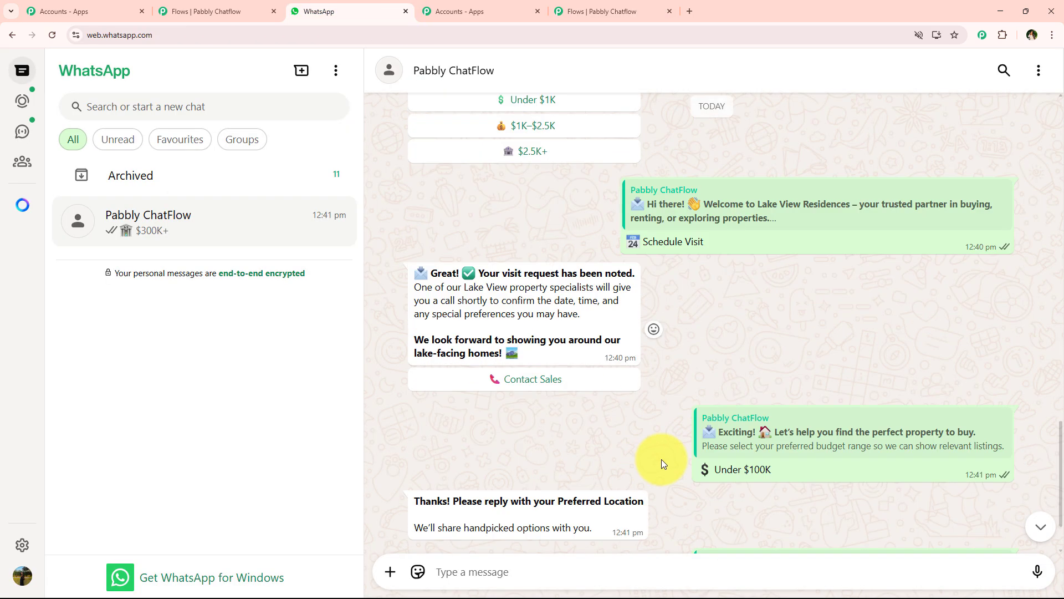
scroll(632, 302, "up", 5)
scroll(643, 278, "up", 4)
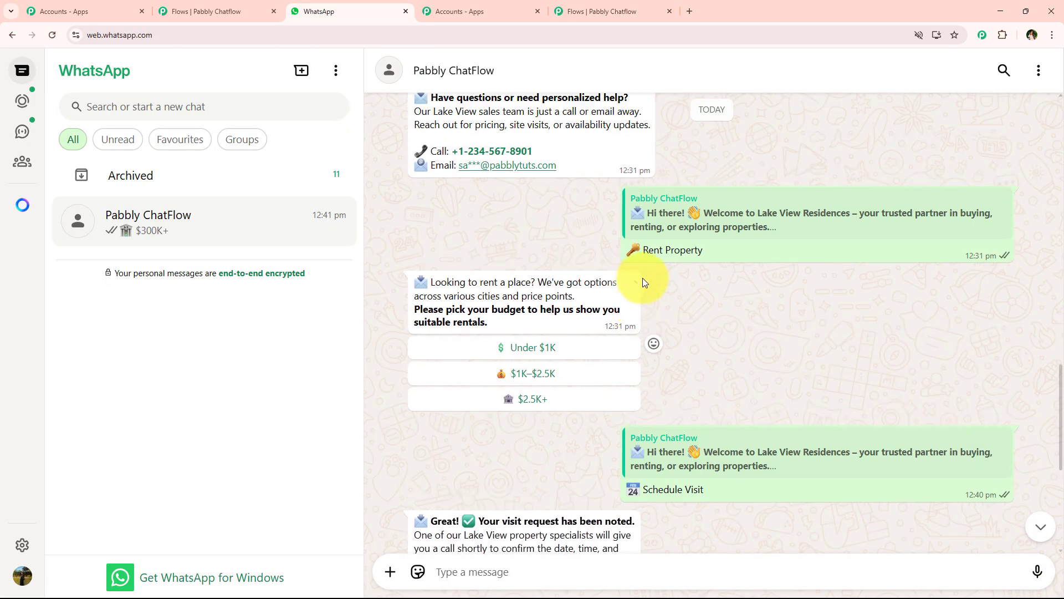
left_click_drag(709, 235, 610, 238)
key("ctrl+c")
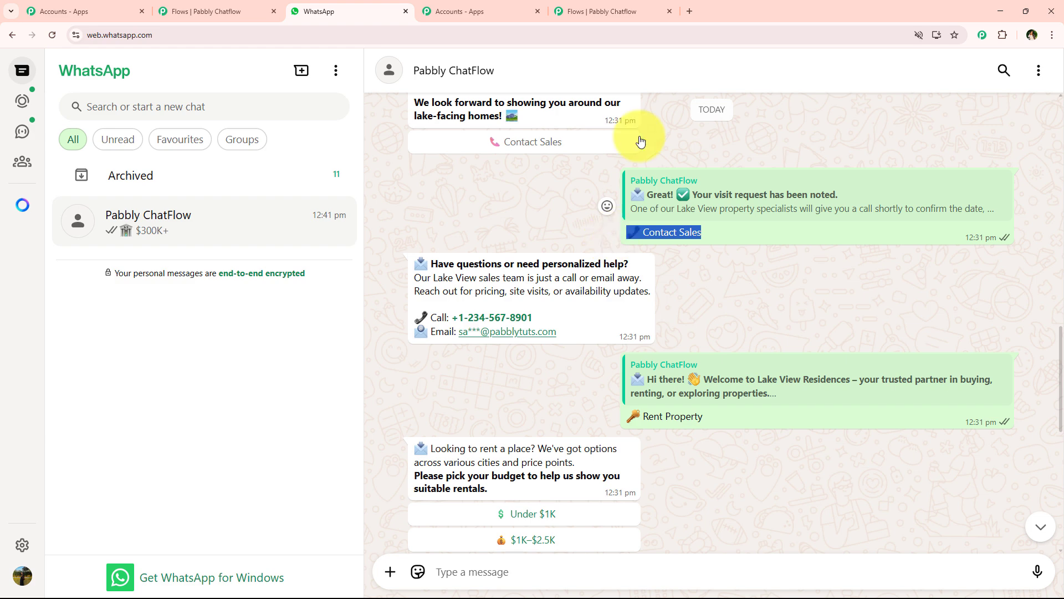
left_click(596, 11)
left_click(538, 432)
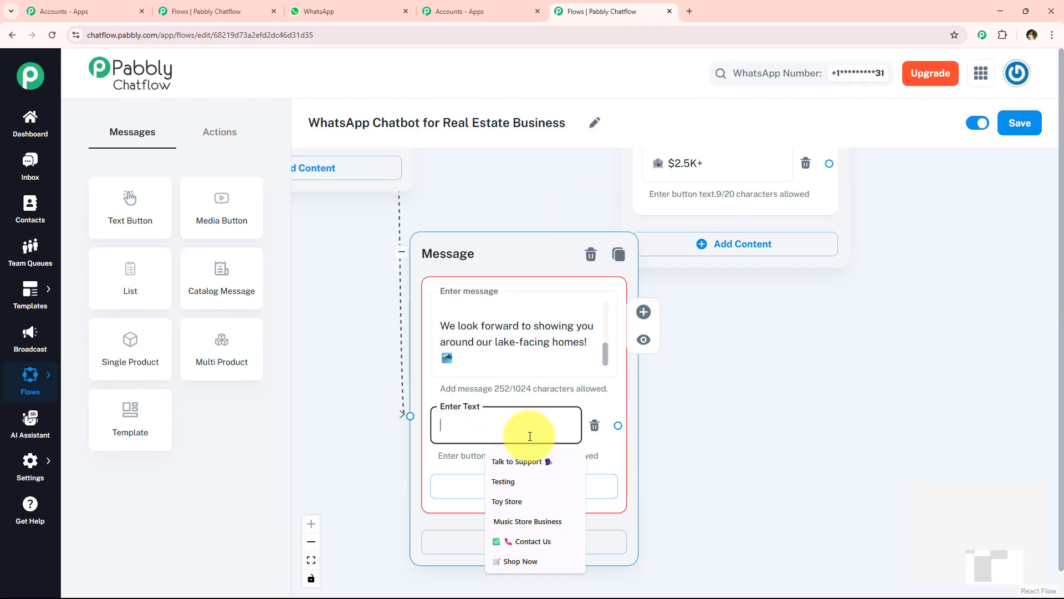
key("ctrl+v")
Move the schedule-visit message clear of the welcome message, placing it directly below the rent-property message
scroll(534, 440, "down", 2)
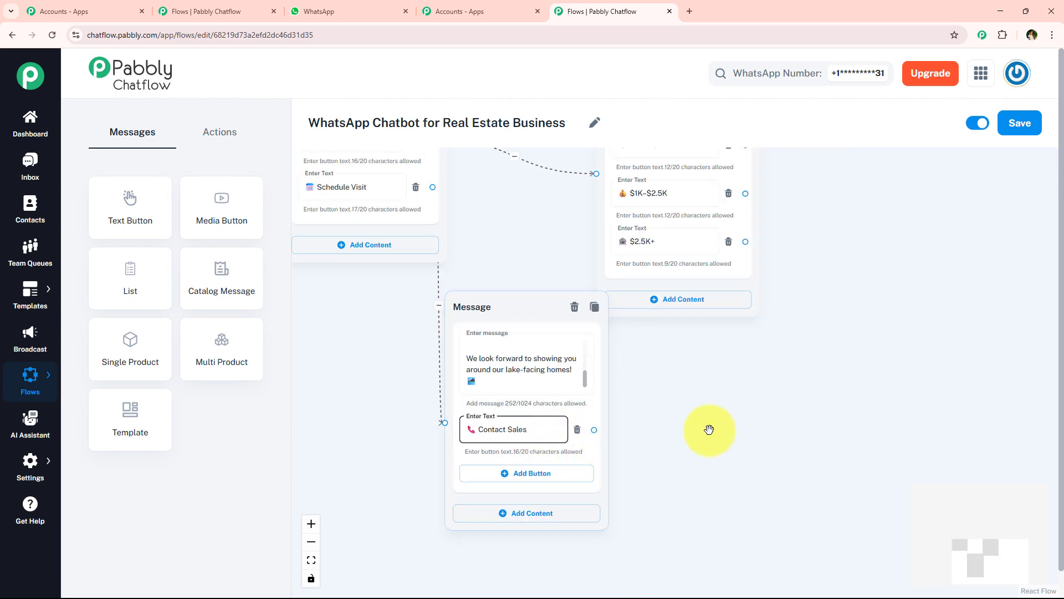
left_click_drag(709, 430, 673, 445)
left_click_drag(561, 344, 669, 389)
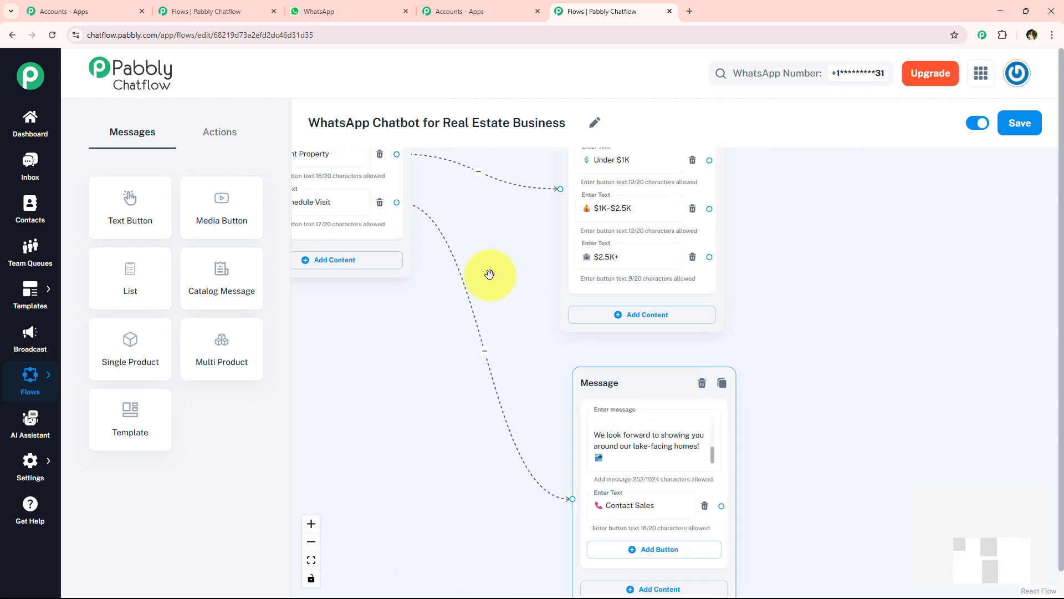
Switch to the WhatsApp conversation and examine the reply that follows the buy-property budget selection
left_click_drag(487, 273, 352, 380)
scroll(355, 376, "down", 3)
left_click_drag(656, 249, 656, 362)
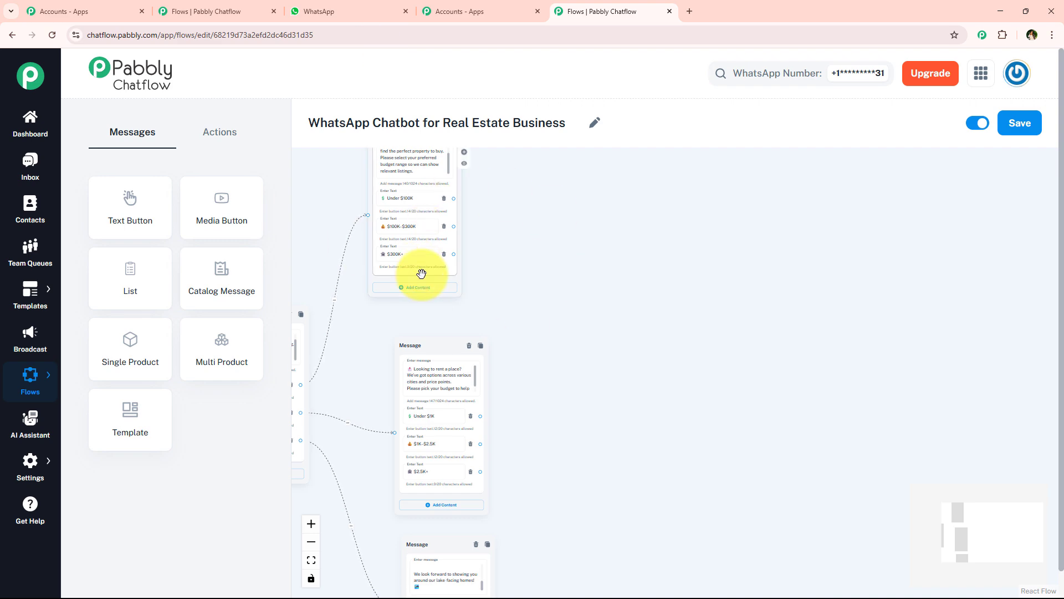
scroll(421, 273, "up", 4)
left_click_drag(552, 245, 567, 327)
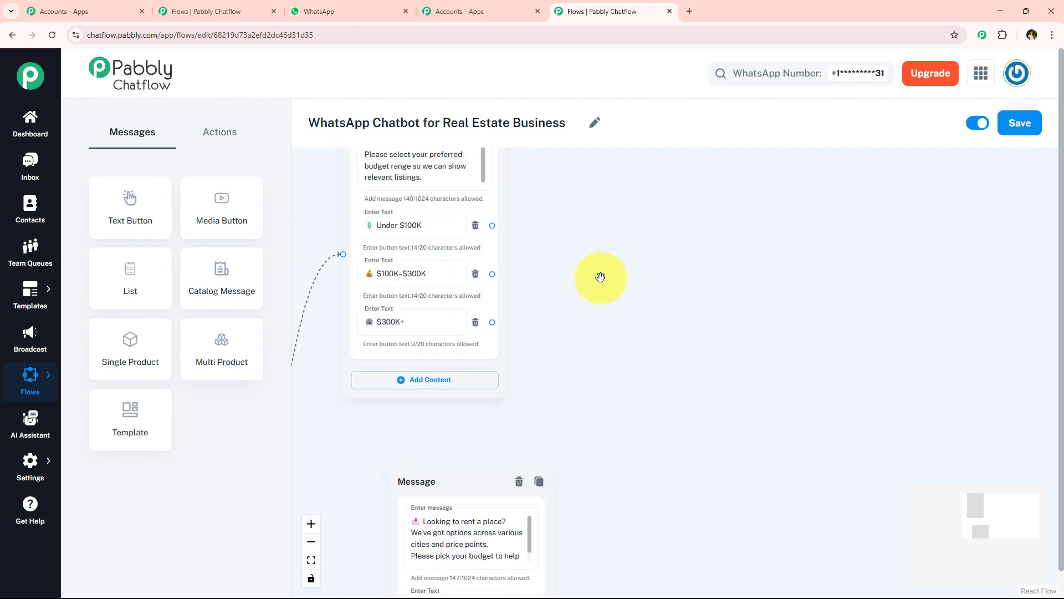
left_click(417, 216)
key("ctrl+3")
scroll(603, 412, "up", 10)
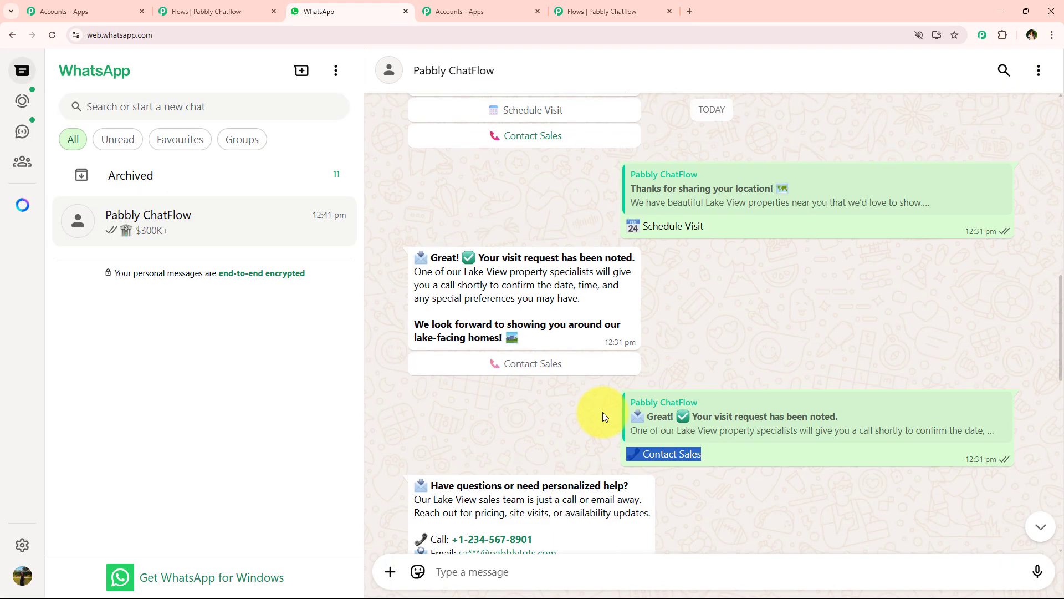
scroll(439, 327, "down", 2)
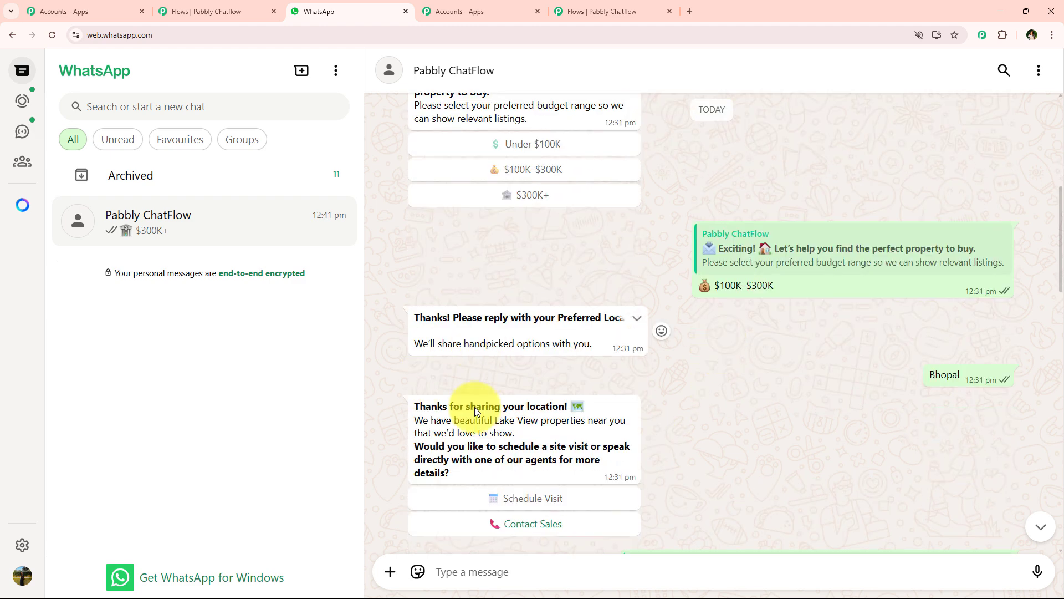
left_click_drag(397, 317, 600, 342)
left_click(599, 347)
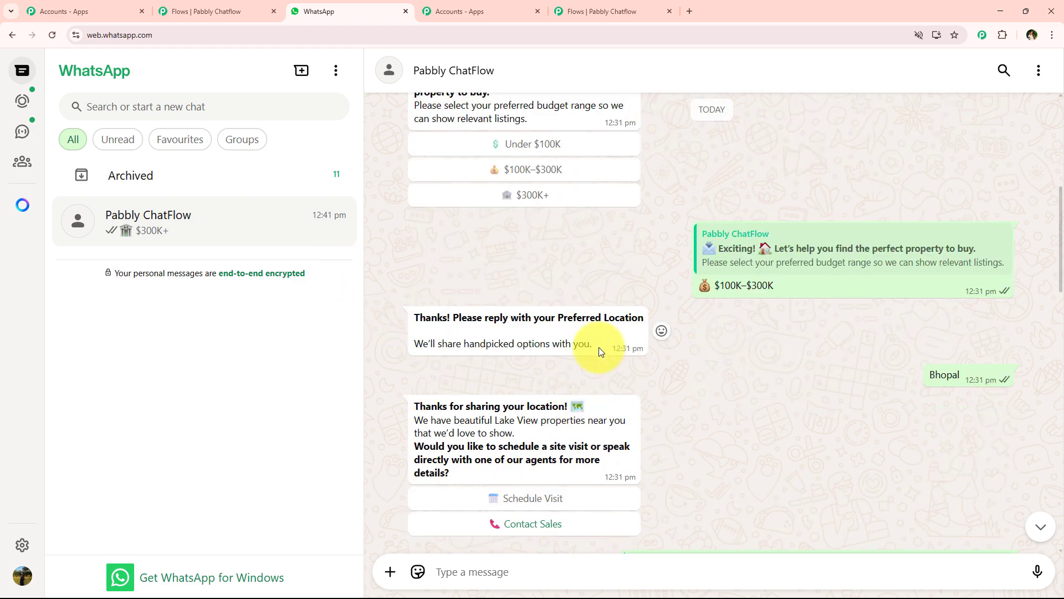
In Pabbly Chatflow, add an Ask Question action beside the buy-property message and connect its Under $100K button to it
left_click(596, 11)
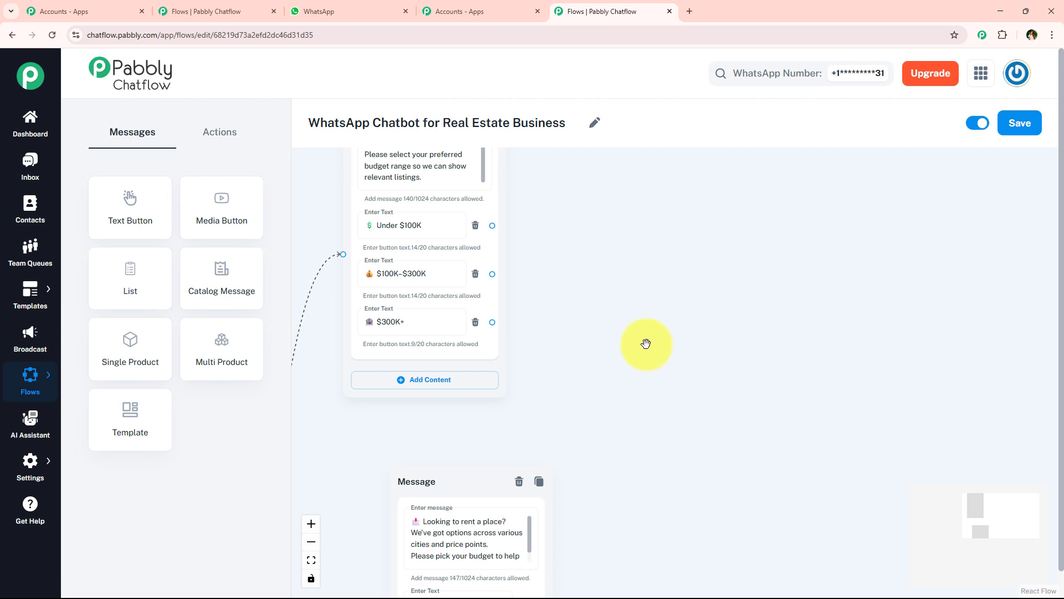
left_click(228, 147)
left_click_drag(228, 286, 642, 194)
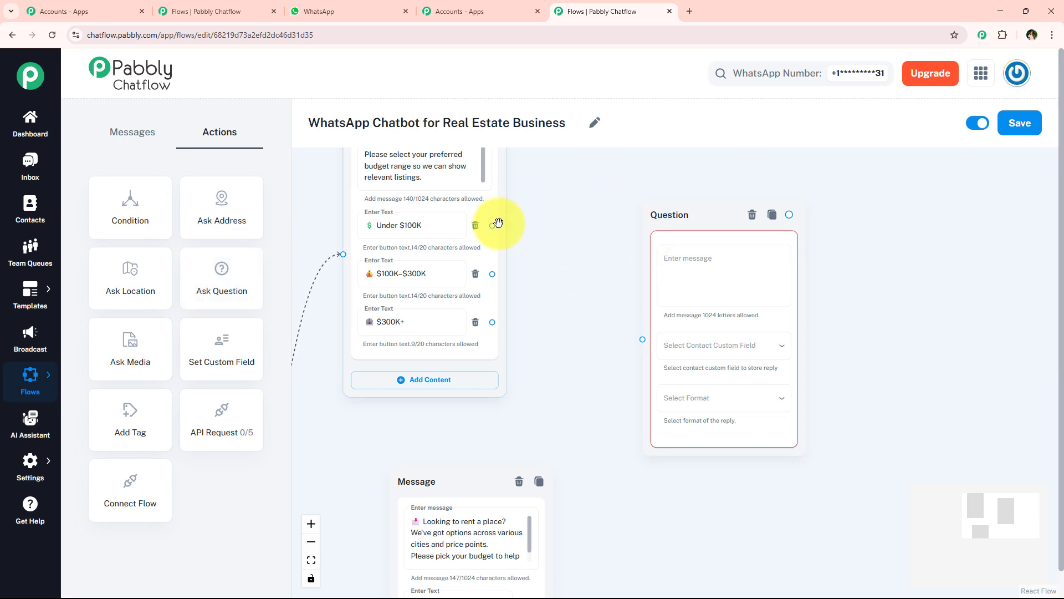
left_click_drag(492, 225, 642, 338)
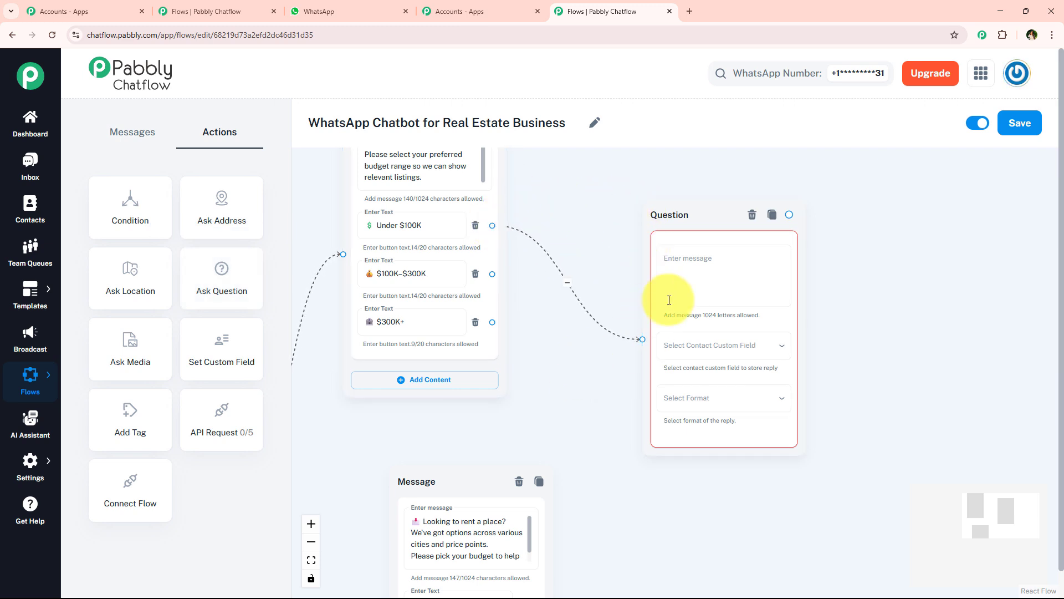
Copy the WhatsApp reply beginning "Thanks! Please reply with your Preferred Location" into the question's message in Pabbly Chatflow
left_click(689, 286)
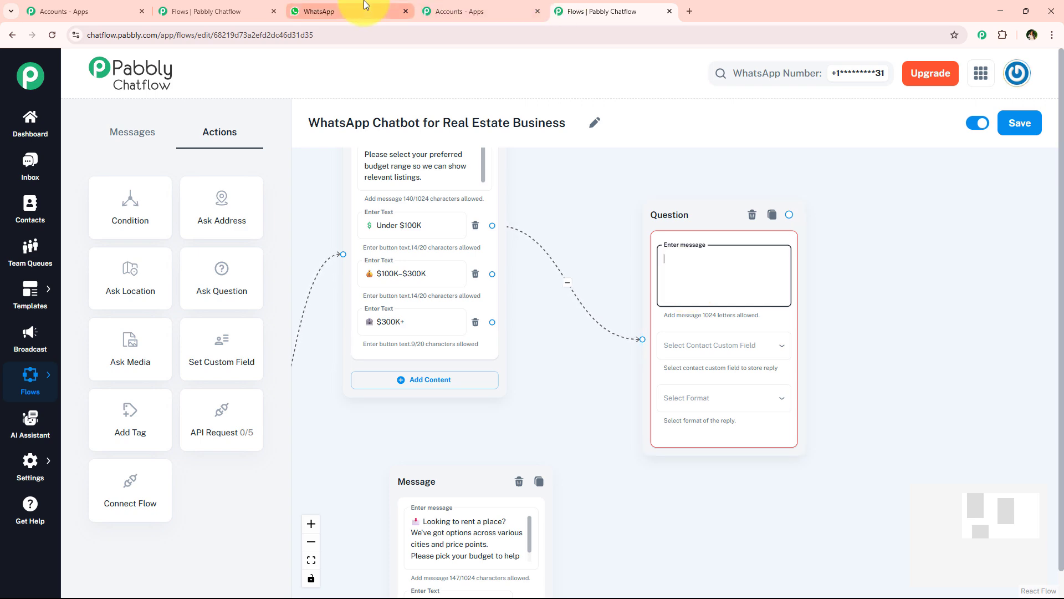
left_click(349, 11)
left_click_drag(413, 318, 582, 361)
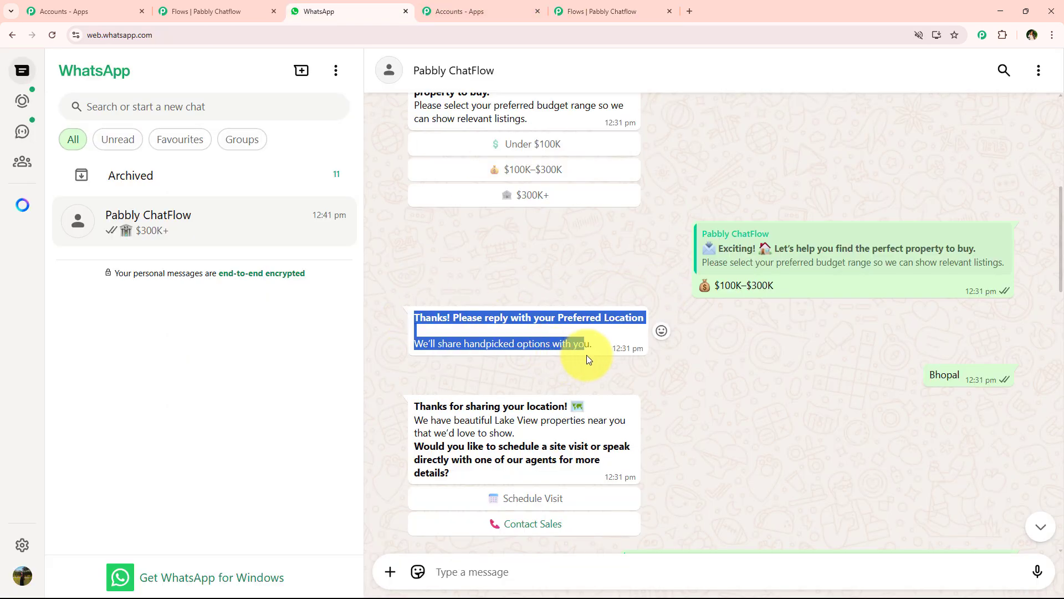
left_click(599, 11)
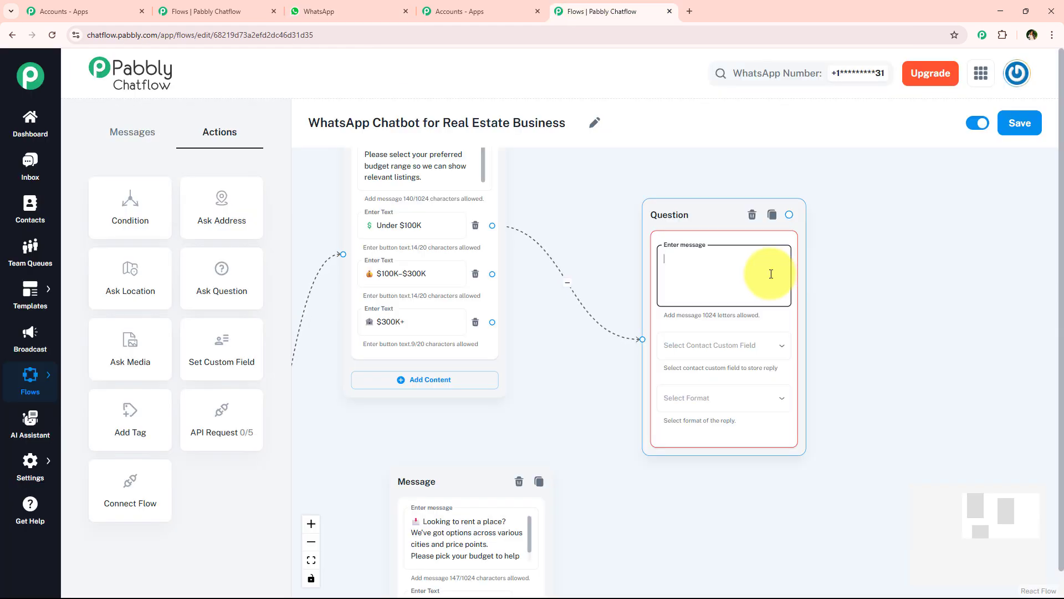
key("ctrl+v")
scroll(732, 278, "up", 1)
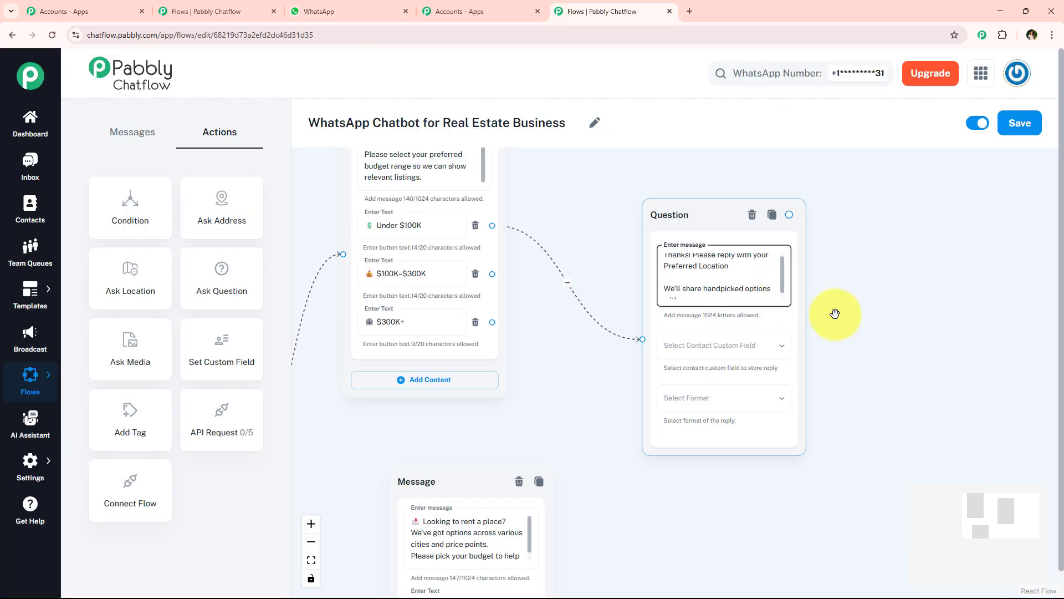
Set the question to store its reply in the Preferred_Location contact custom field
left_click_drag(835, 315, 710, 311)
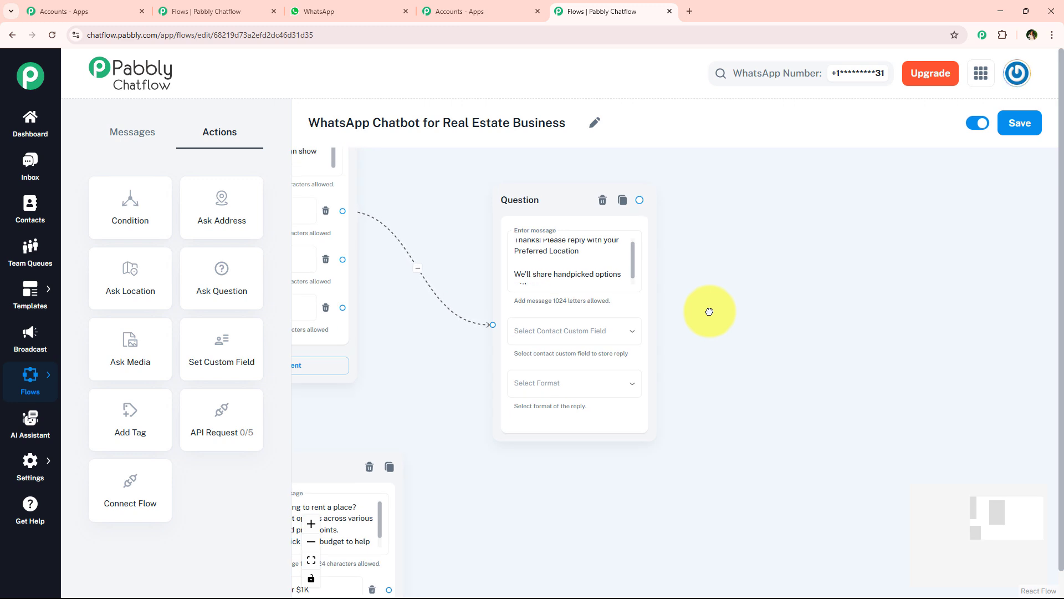
left_click(597, 338)
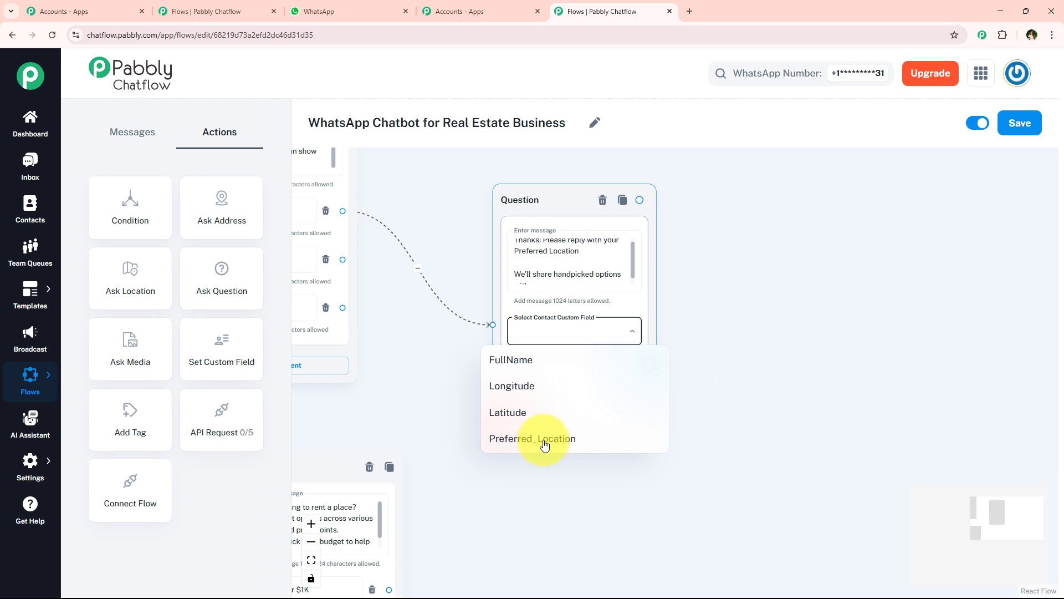
left_click(723, 405)
scroll(531, 287, "up", 3)
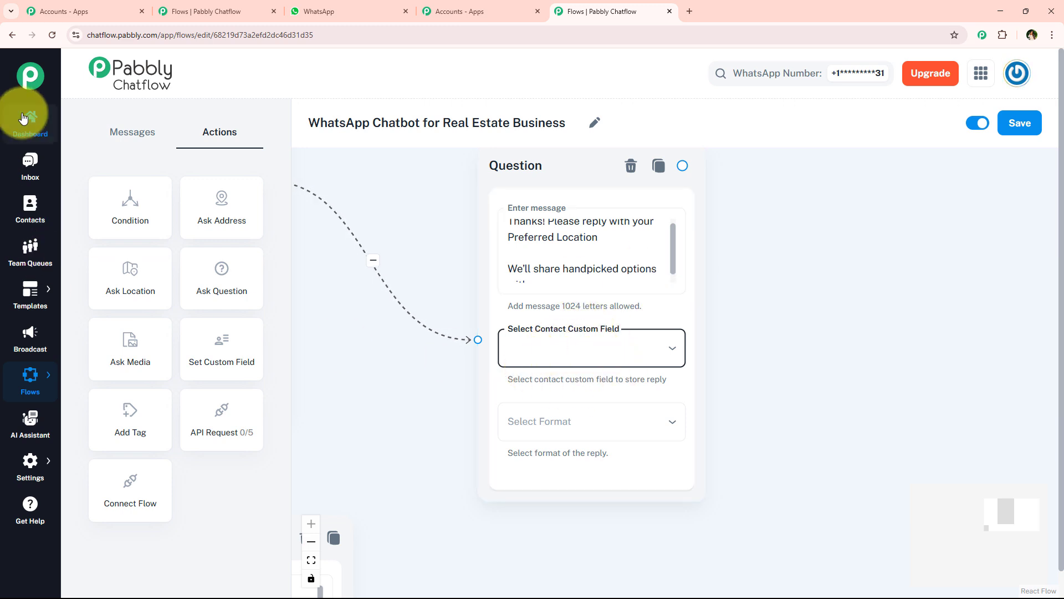
mouse_move(26, 478)
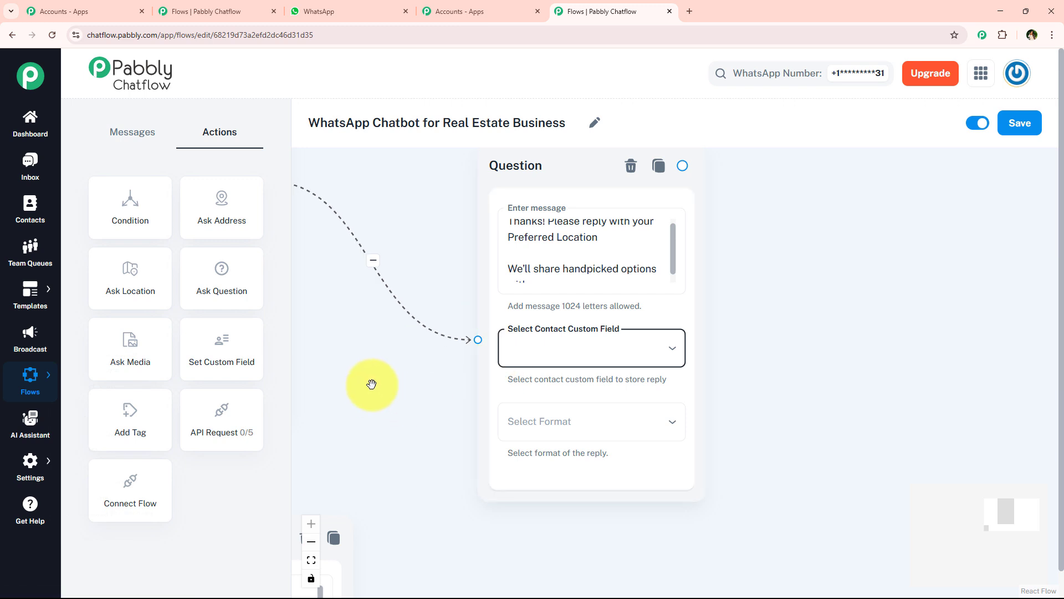
left_click(613, 347)
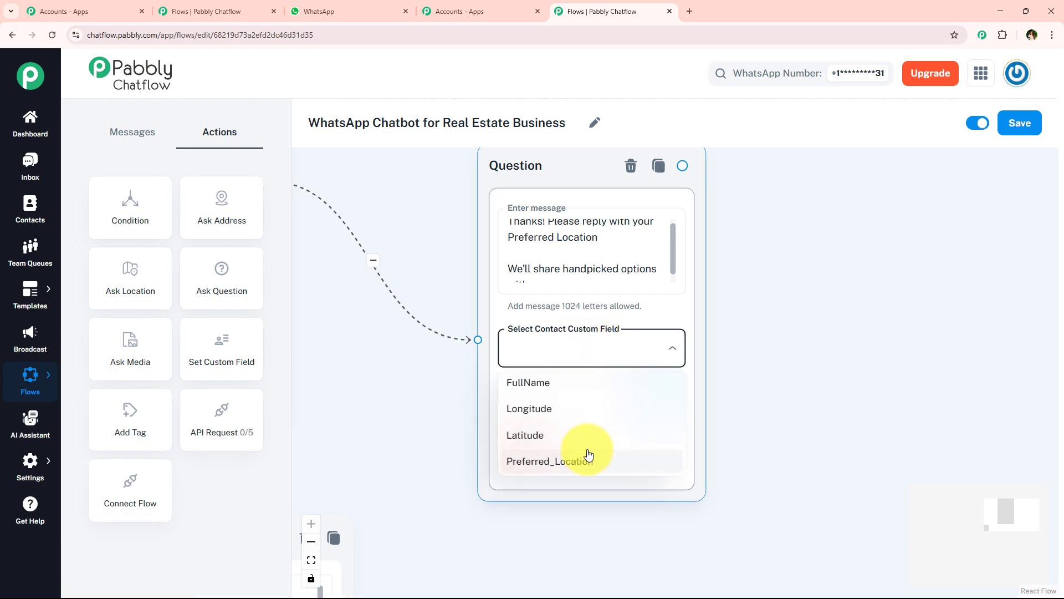
left_click(589, 455)
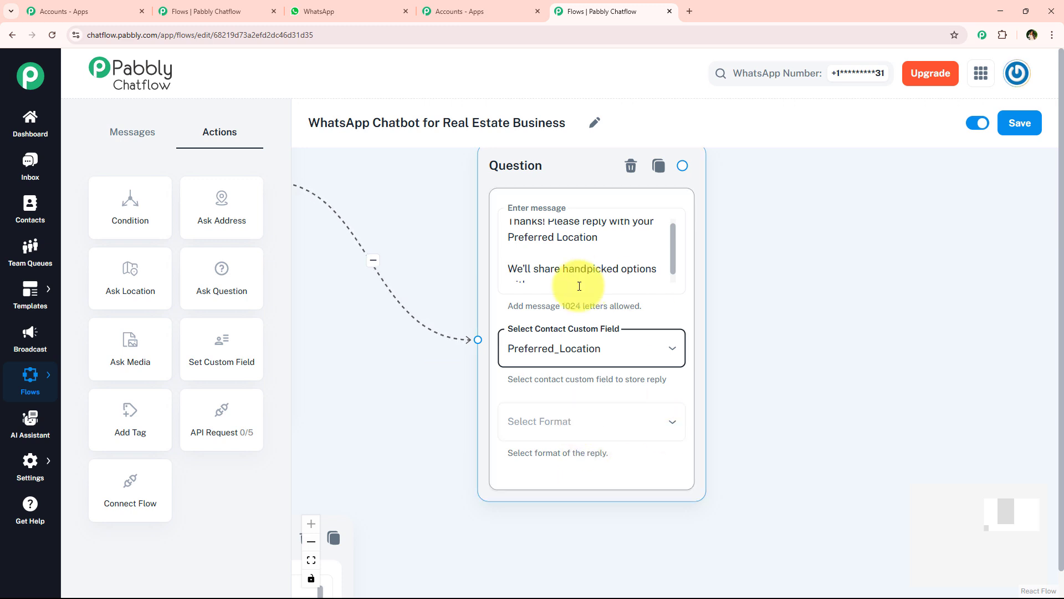
Set the question's reply format to Text with 1 attempt, leaving the validation message empty
left_click(844, 442)
left_click_drag(844, 442, 779, 397)
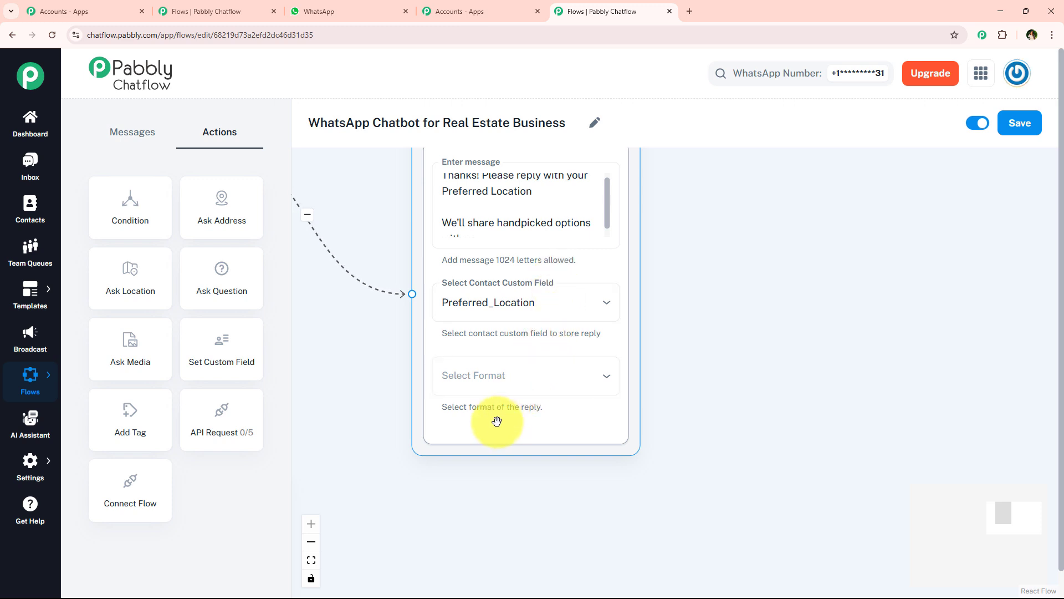
left_click(520, 373)
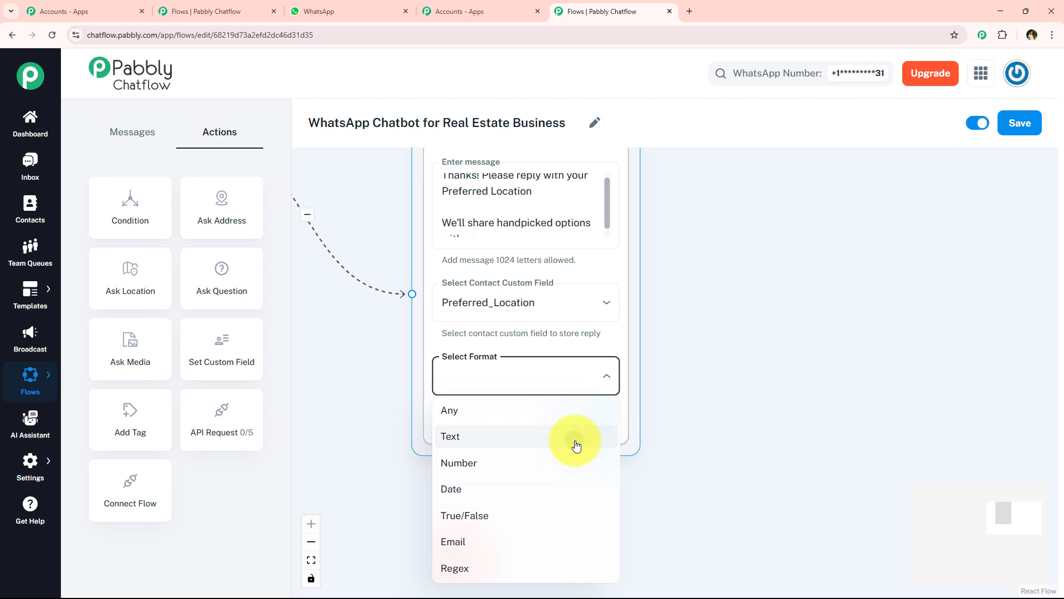
left_click(575, 437)
left_click_drag(709, 453, 681, 378)
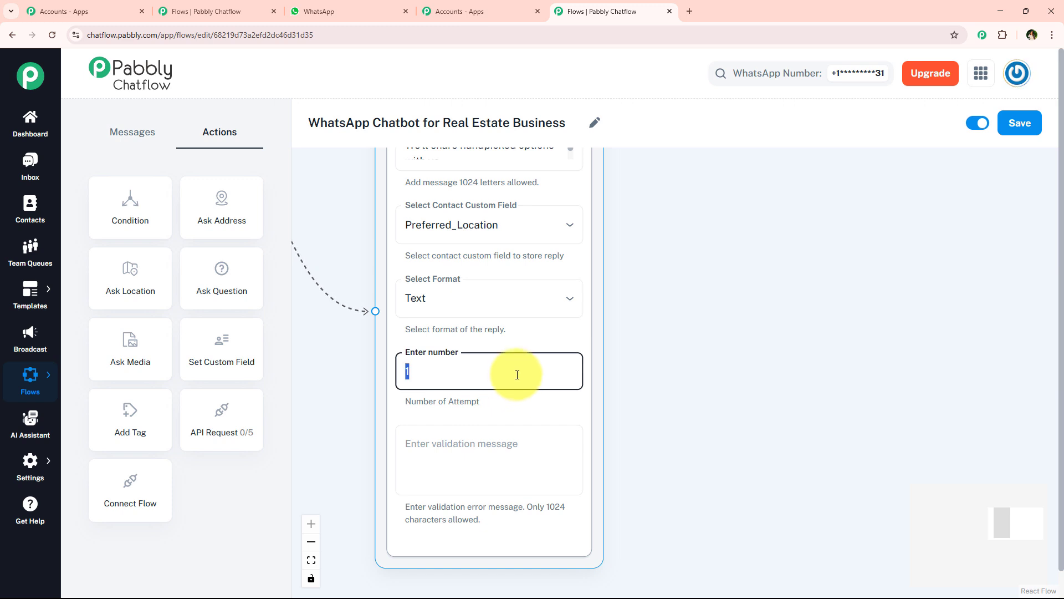
type("1")
left_click(493, 449)
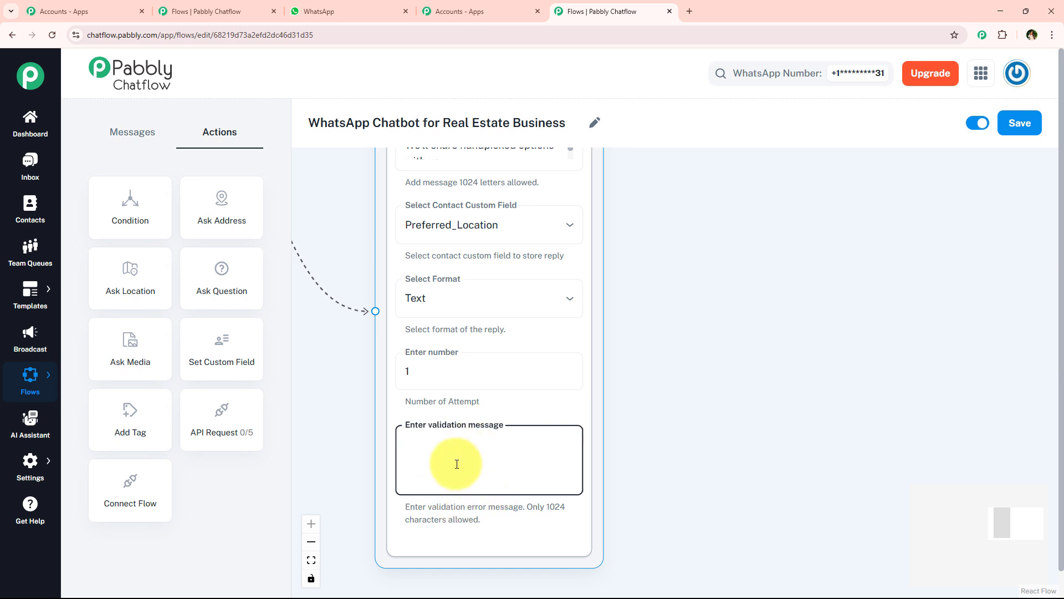
double_click(421, 369)
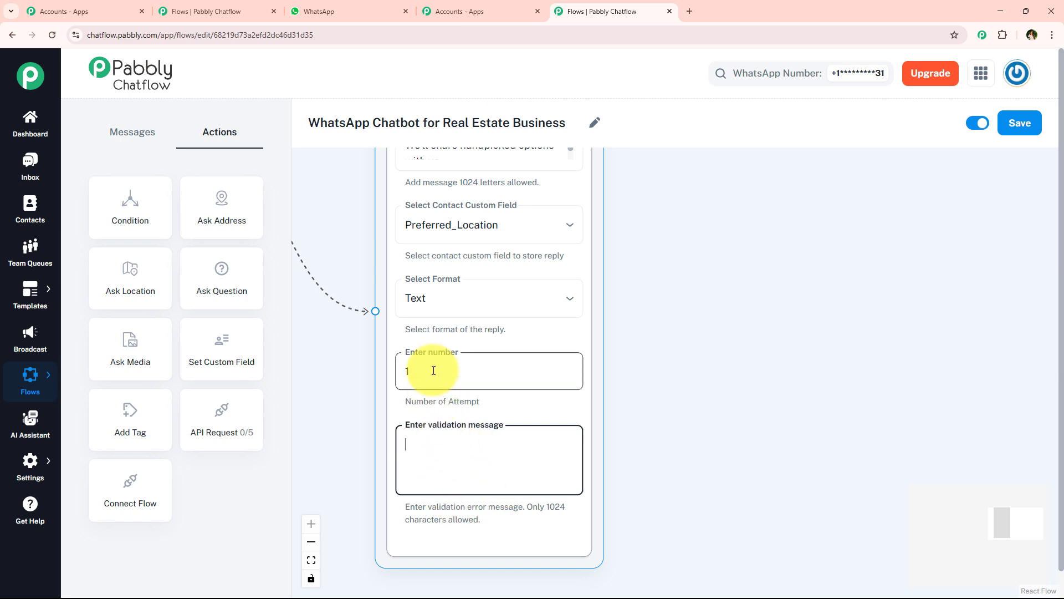
left_click(634, 361)
Complete the last line of the question's message so it reads "We'll share handpicked options with you"
scroll(497, 380, "down", 2)
scroll(502, 376, "down", 1)
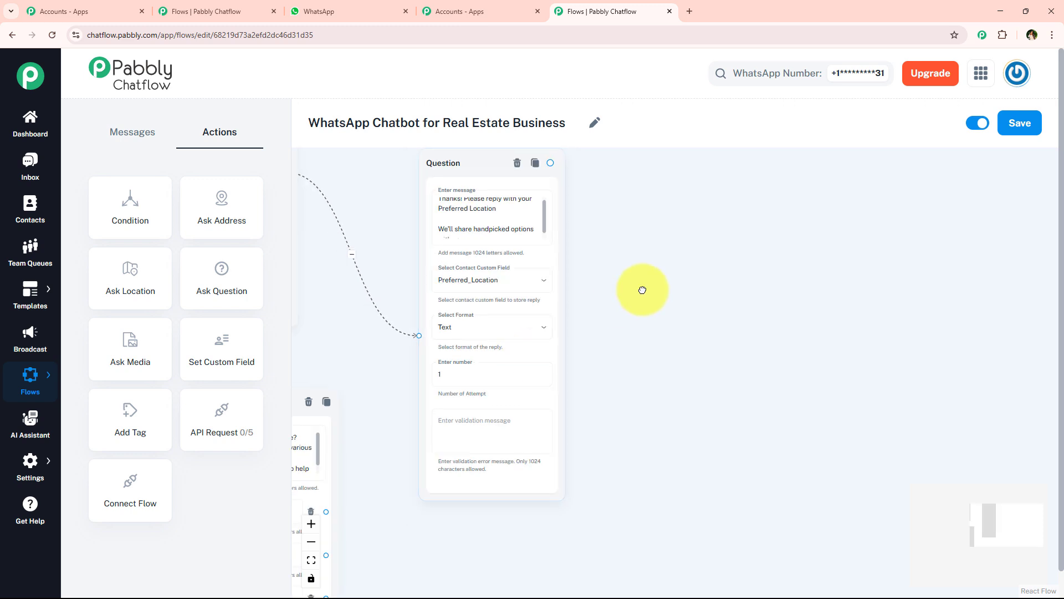
left_click_drag(642, 289, 678, 348)
left_click_drag(584, 273, 583, 295)
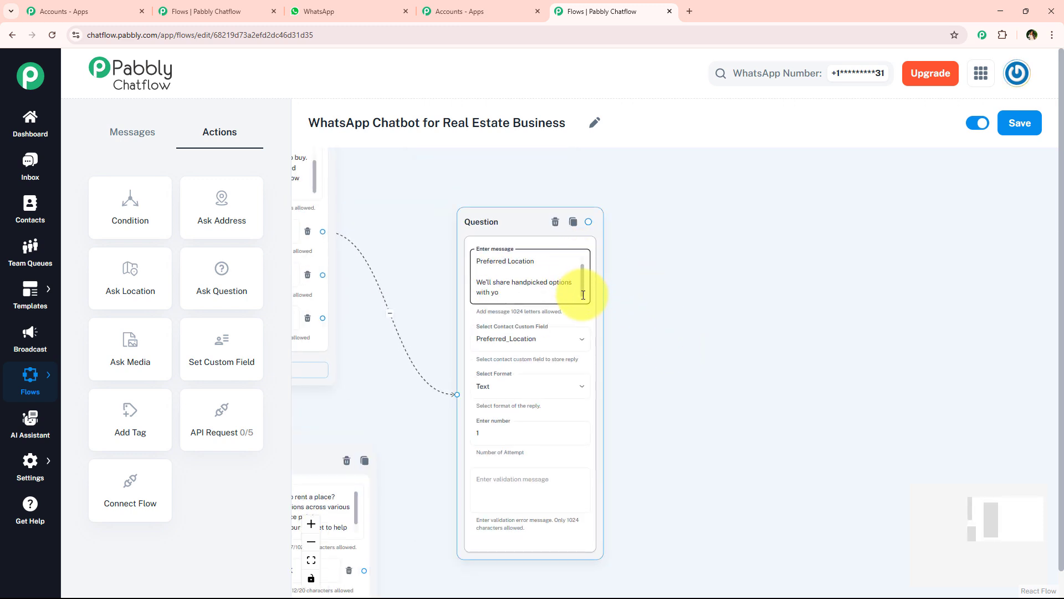
Move the rent-property message closer beneath the buy-property message, roughly aligning the two
left_click_drag(387, 238, 581, 228)
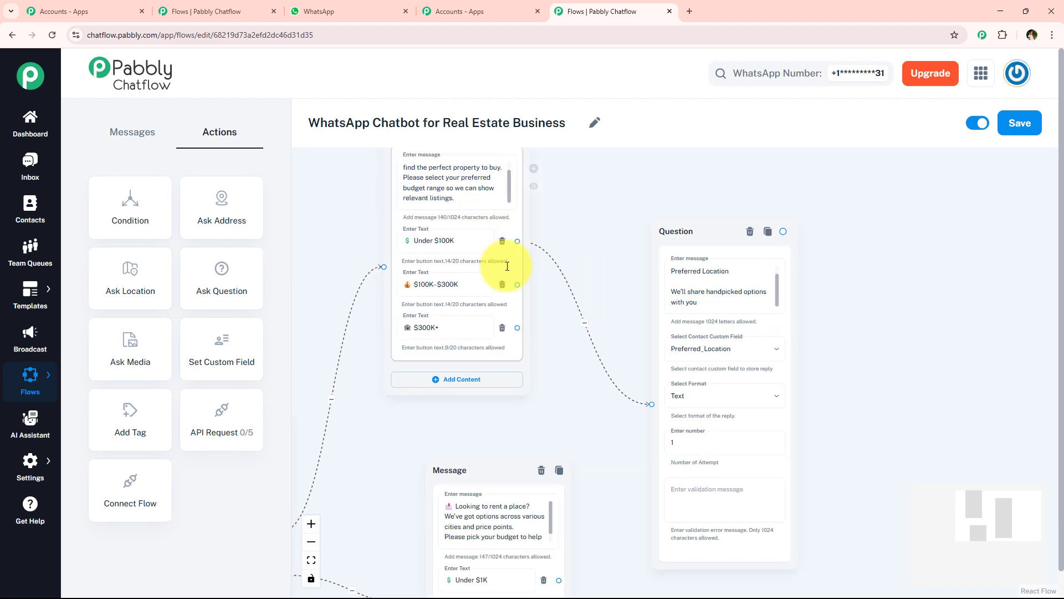
scroll(582, 280, "down", 1)
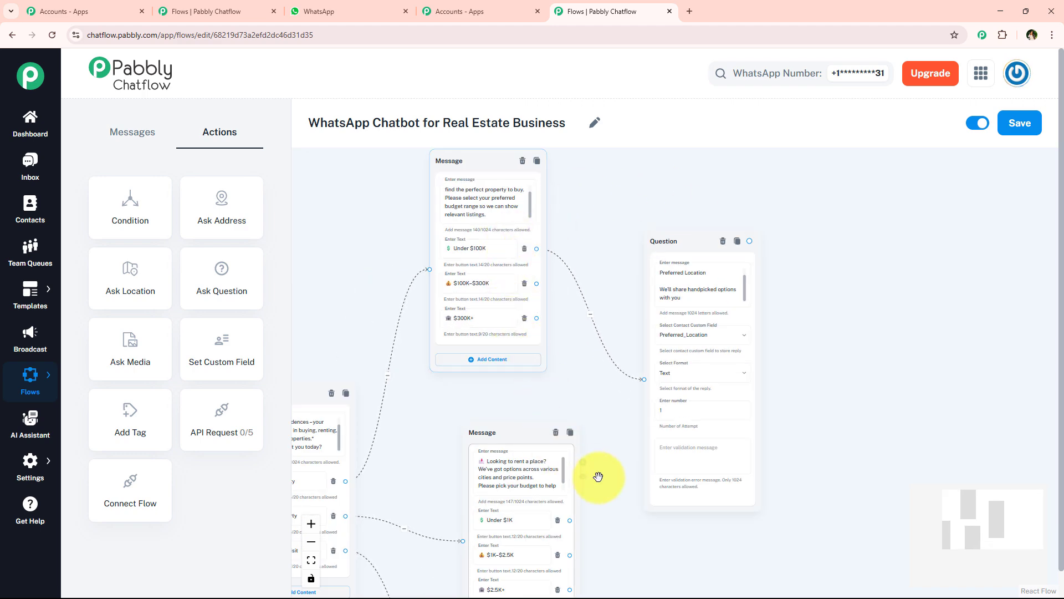
left_click_drag(598, 475, 590, 433)
left_click_drag(465, 375, 435, 352)
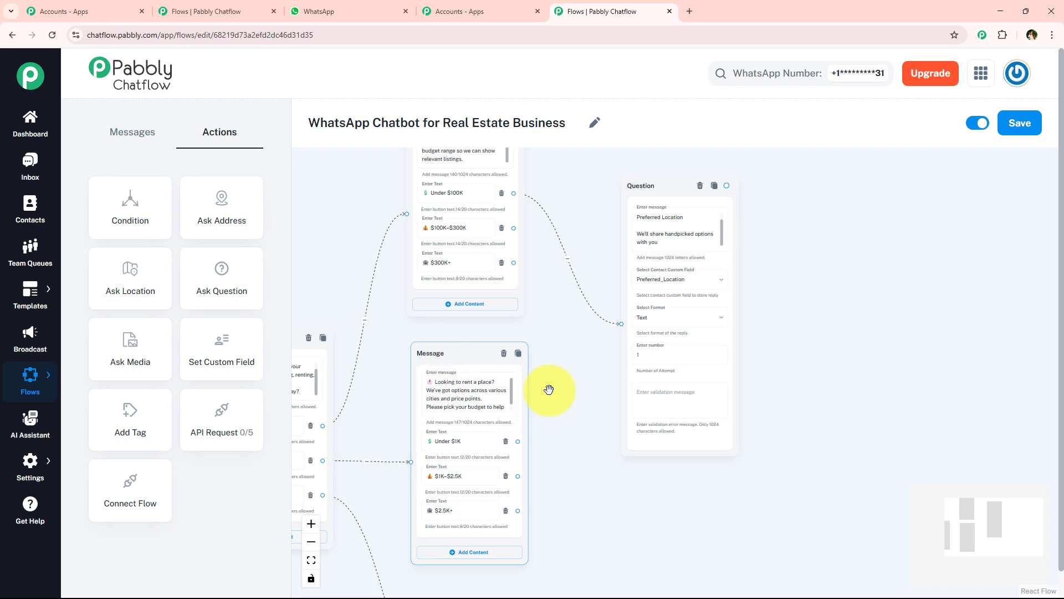
Connect the buy-property message's $100K–$300K and $300K+ buttons to the preferred-location question
left_click_drag(584, 351, 612, 410)
scroll(504, 244, "up", 3)
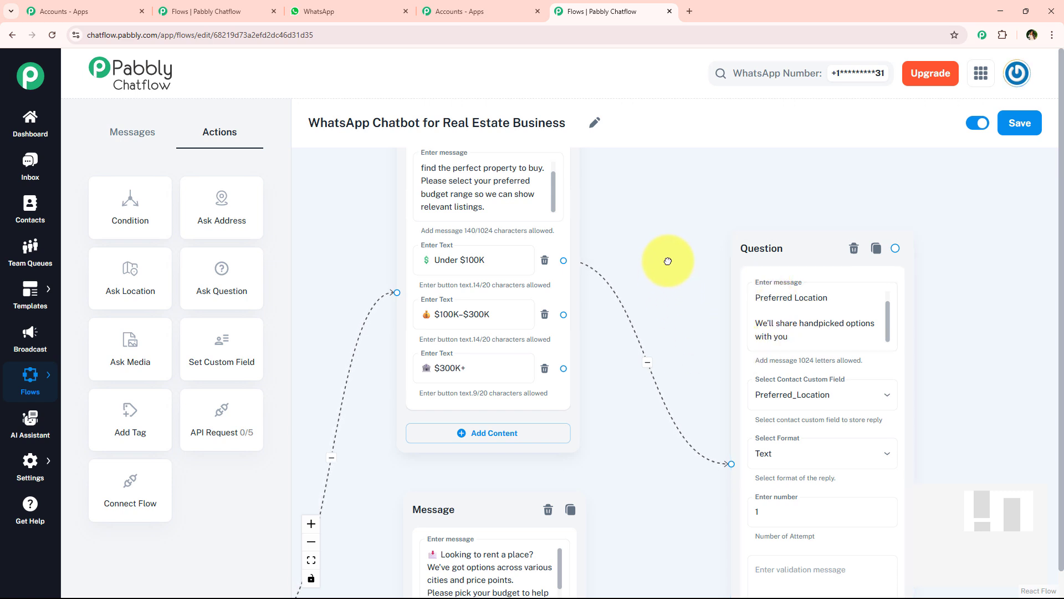
scroll(667, 261, "down", 1)
left_click_drag(562, 249, 727, 402)
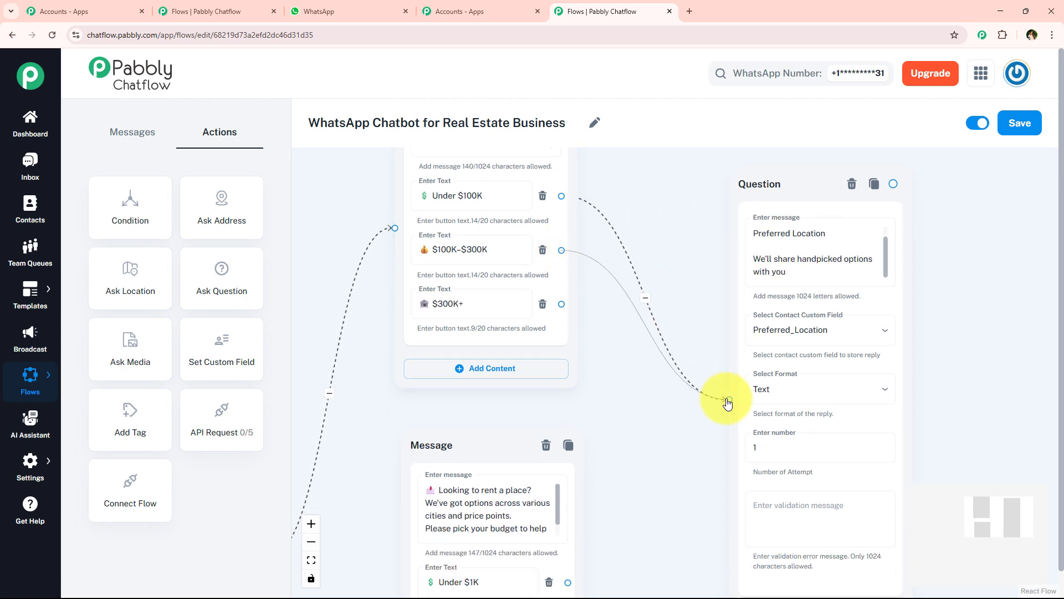
left_click_drag(562, 304, 729, 399)
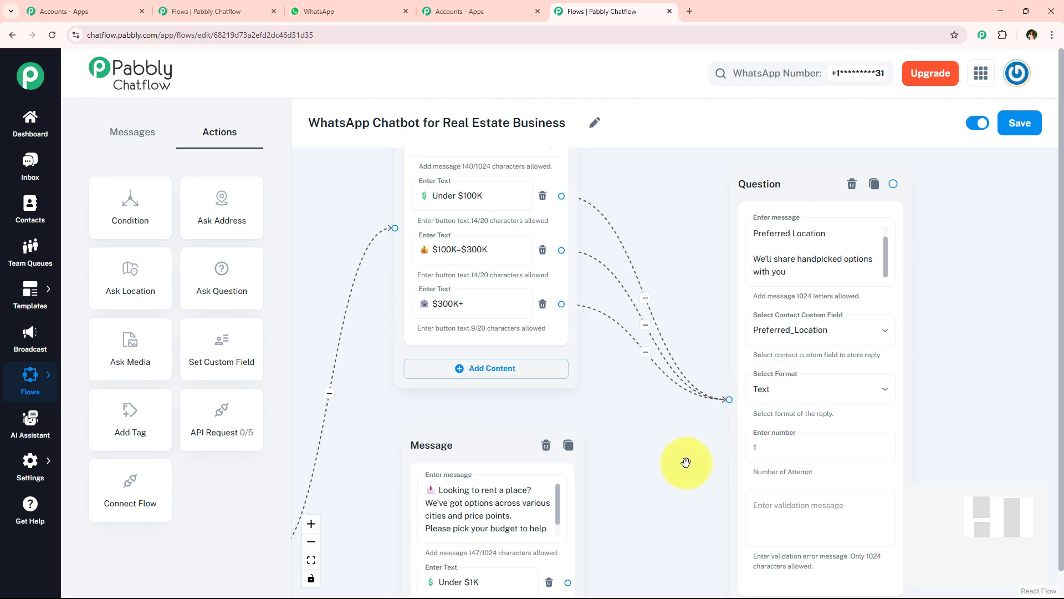
Connect the rent-property message's Under $1K, $1K–$2.5K and $2.5K+ buttons to the preferred-location question, and shift the question slightly lower
scroll(686, 462, "down", 2)
left_click_drag(526, 476, 686, 295)
scroll(622, 404, "down", 1)
left_click_drag(516, 476, 674, 249)
left_click_drag(516, 530, 679, 243)
scroll(655, 342, "down", 4)
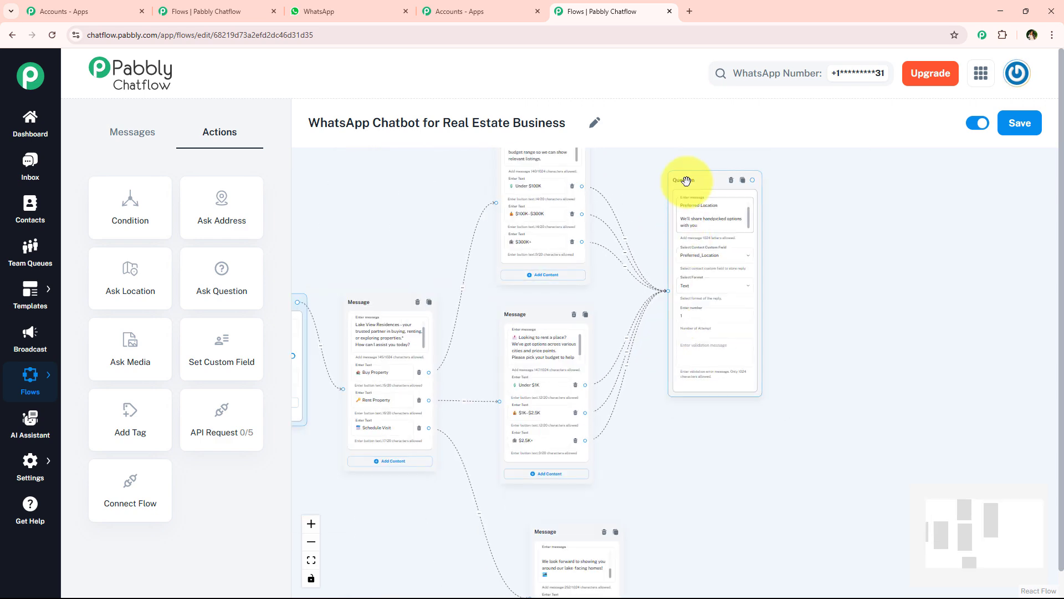
mouse_move(686, 180)
left_mouse_down()
mouse_move(707, 190)
mouse_move(694, 197)
left_mouse_up()
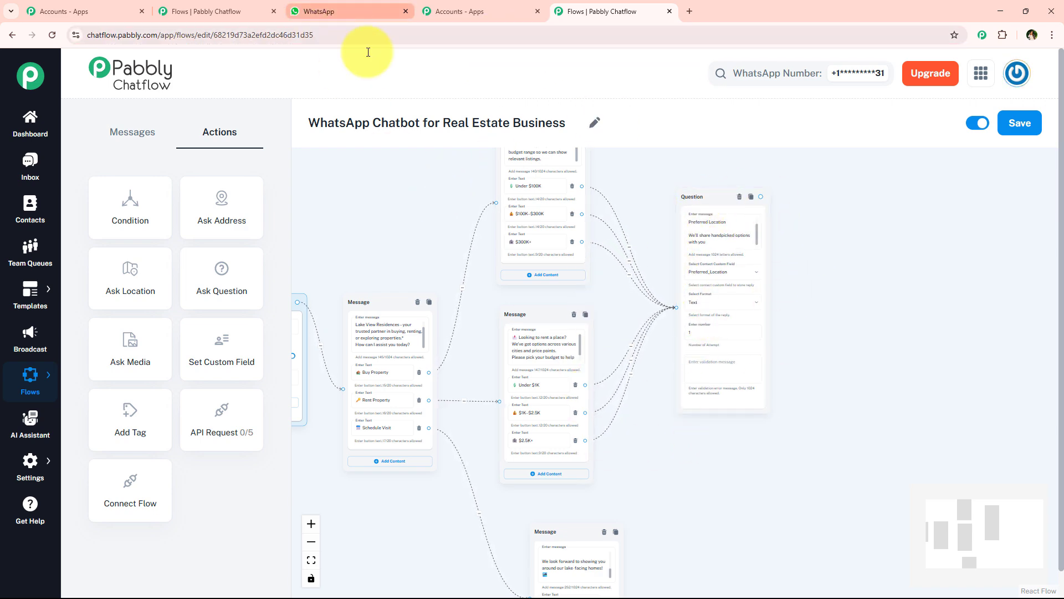
Copy the full "Thanks for sharing your location!" message from the WhatsApp chat and return to the Pabbly flow editor
left_click(349, 12)
scroll(665, 310, "down", 2)
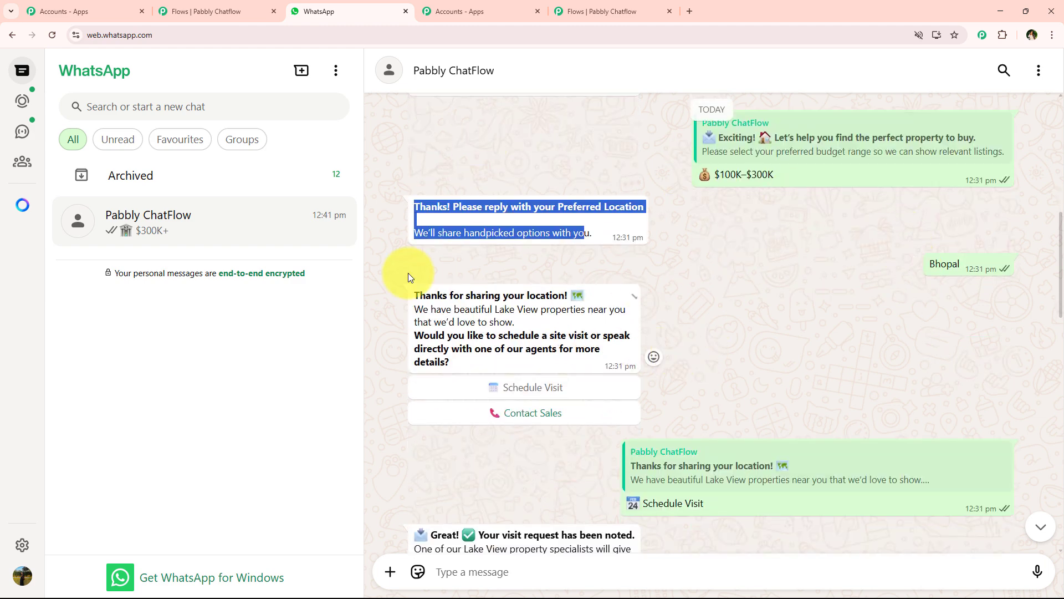
left_click_drag(406, 295, 465, 364)
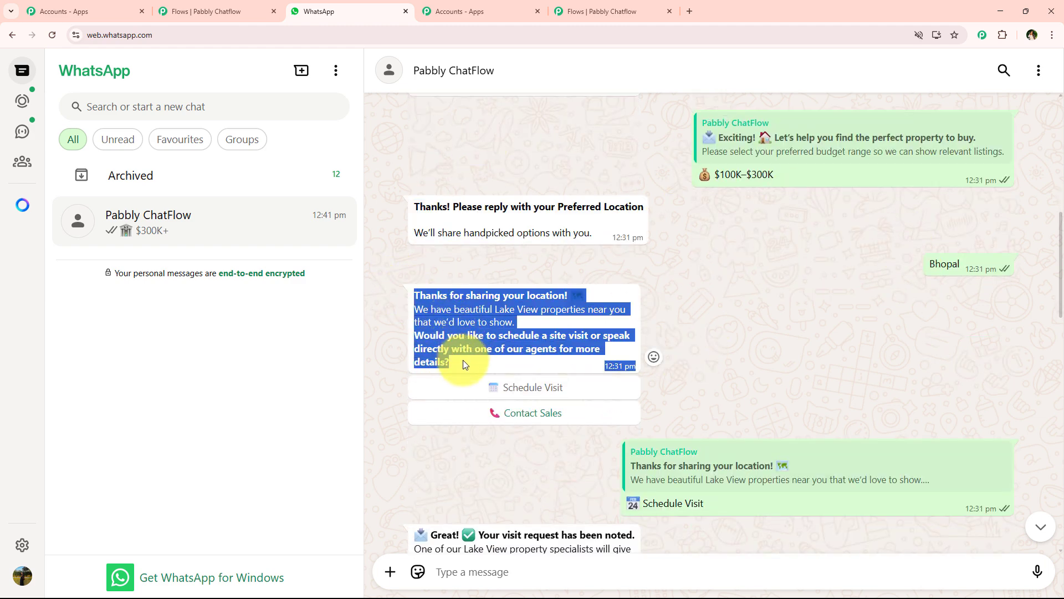
left_click(604, 11)
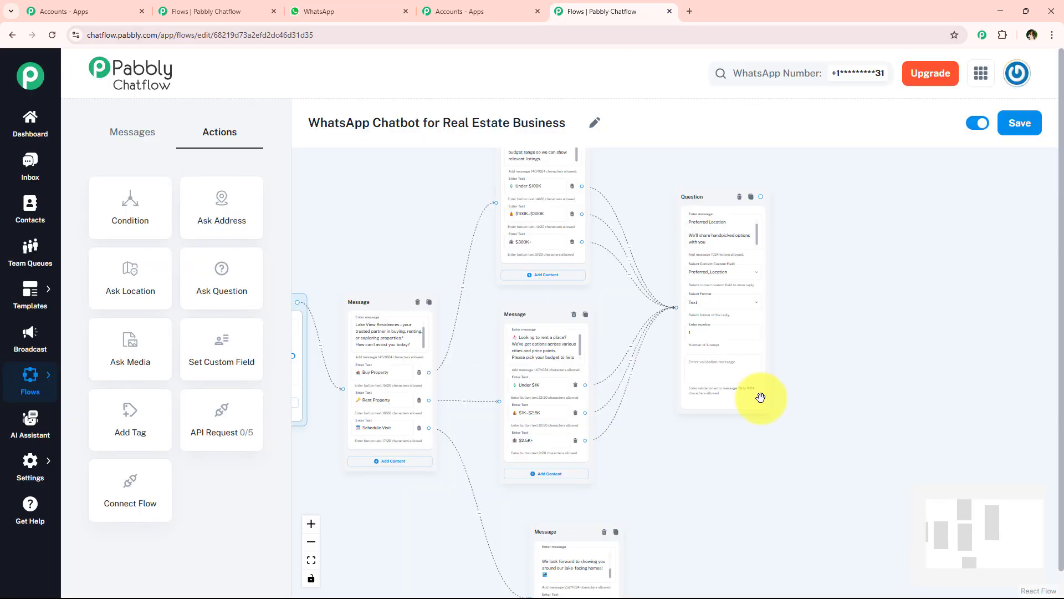
Add a Text + Button message linked from the preferred-location question and paste the copied "Thanks for sharing your location!" text into it
left_click_drag(702, 341, 582, 367)
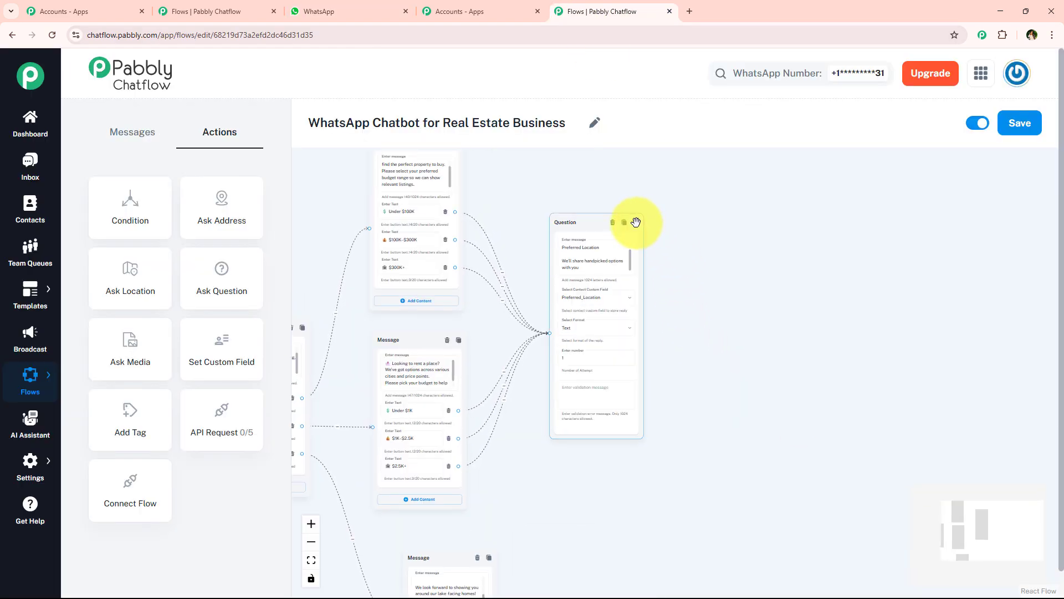
left_click_drag(634, 222, 715, 227)
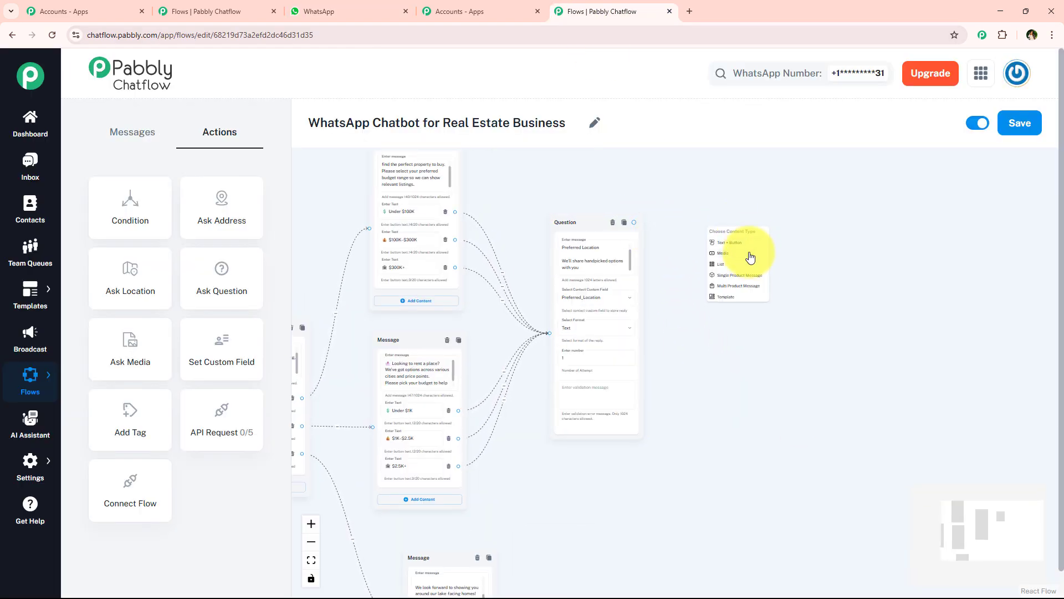
left_click(750, 244)
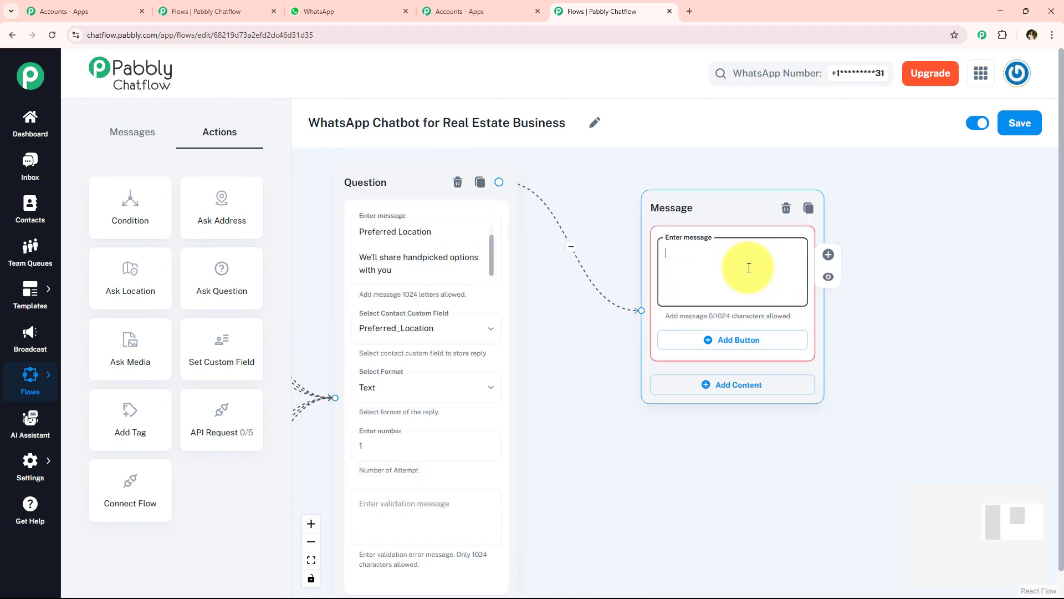
key("ctrl+v")
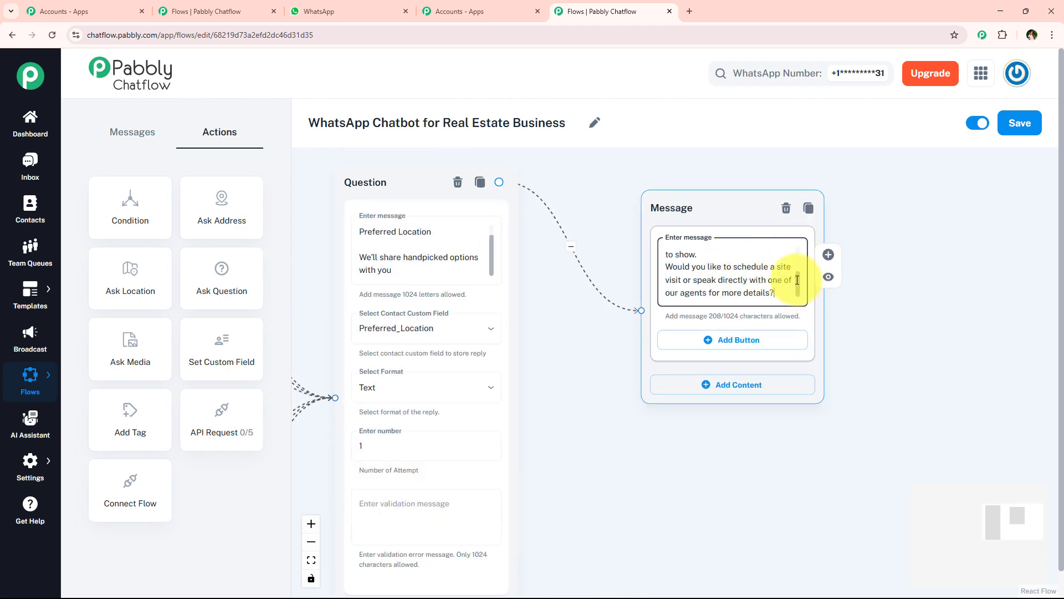
scroll(797, 280, "up", 3)
Copy the "Schedule Visit" reply with its emoji from the WhatsApp chat and add it as a button on the location thank-you message
left_click(319, 11)
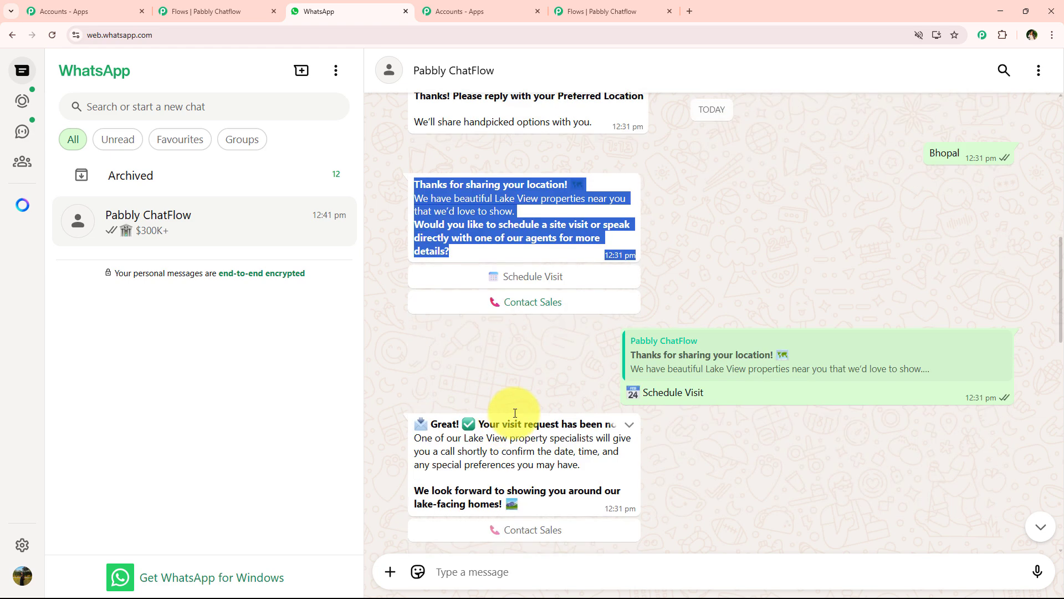
left_click(463, 233)
left_click_drag(714, 394, 646, 390)
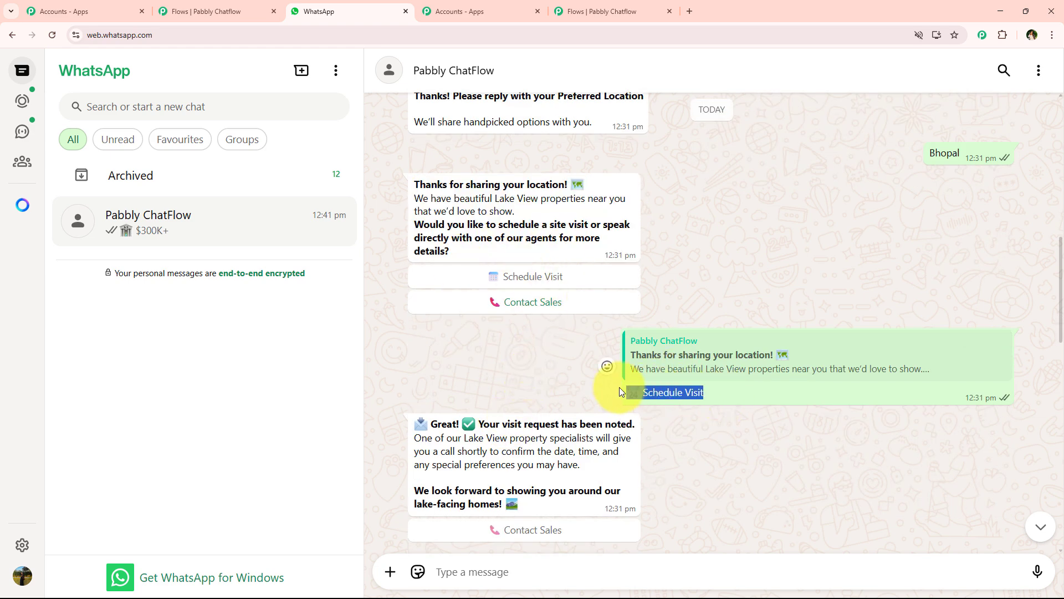
left_click(609, 11)
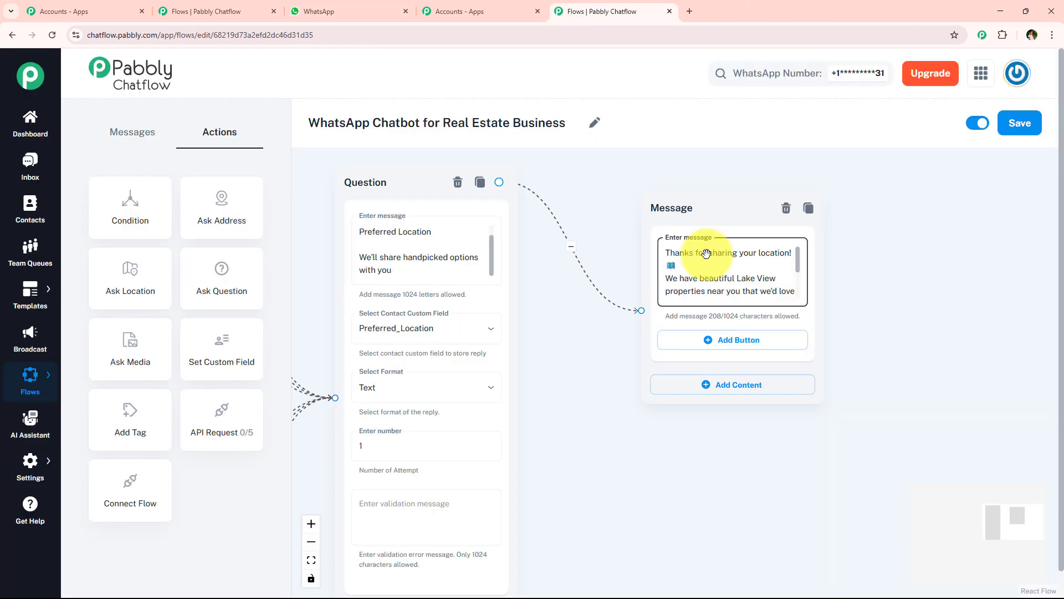
left_click(715, 337)
left_click(722, 352)
type("📅 Schedule Visit")
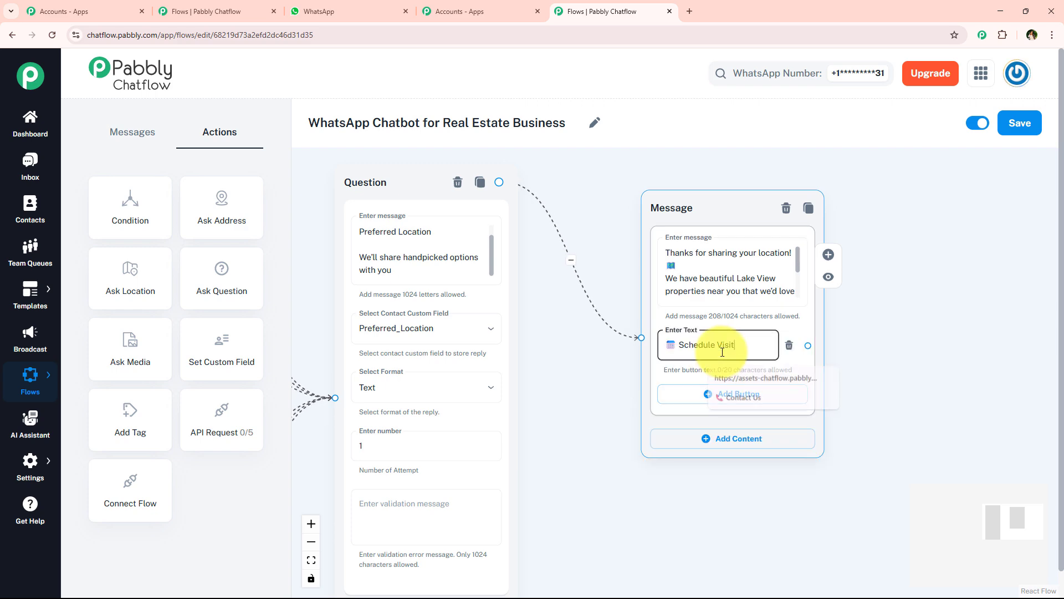
Add a second button to the location thank-you message, reusing the "📞 Contact Sales" text from the visit-request message
left_click(622, 389)
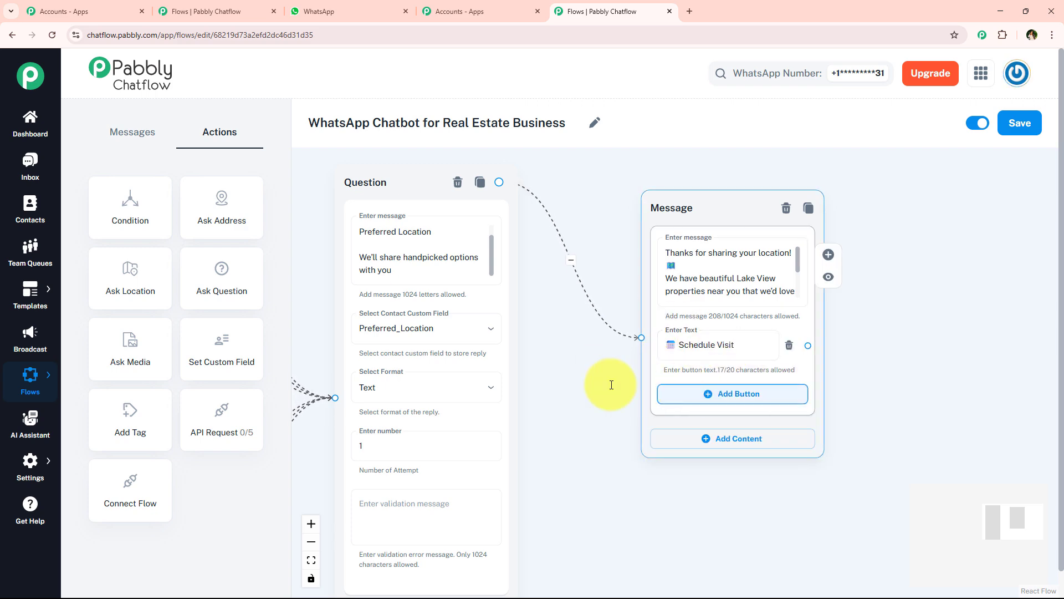
scroll(624, 388, "down", 5)
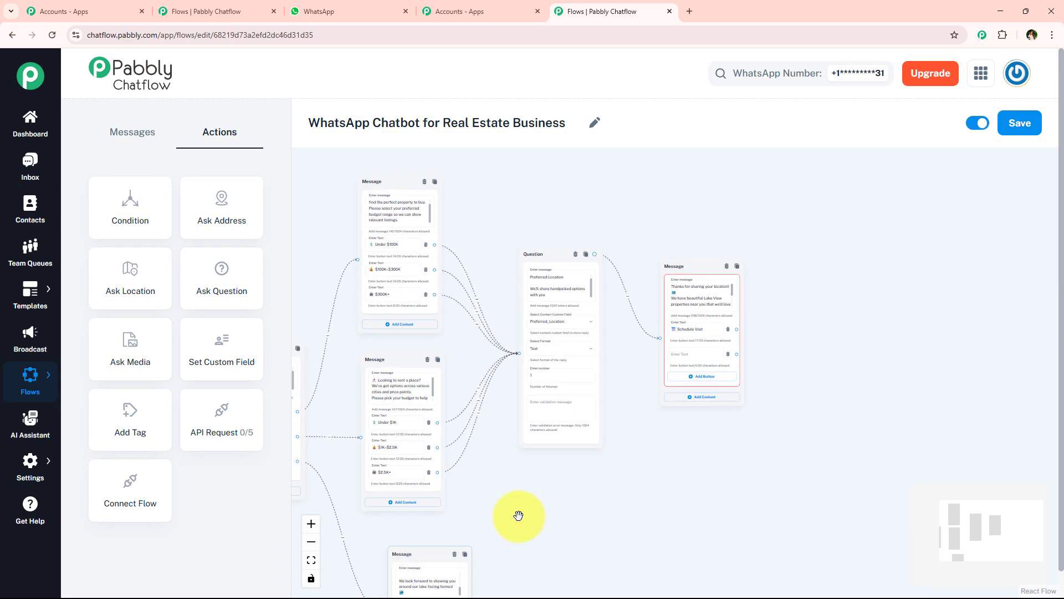
scroll(416, 515, "down", 2)
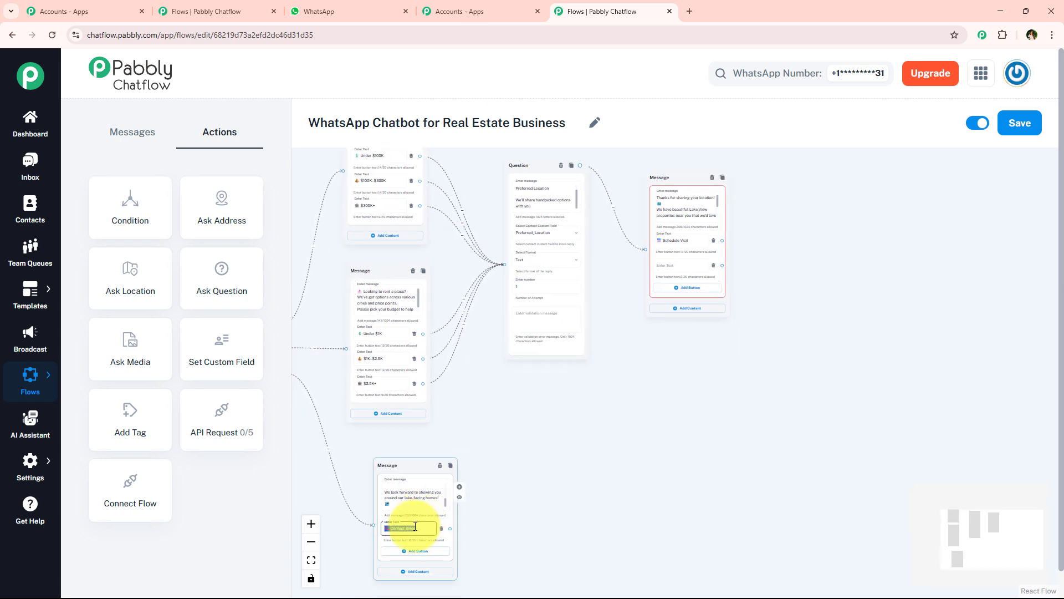
left_click(679, 265)
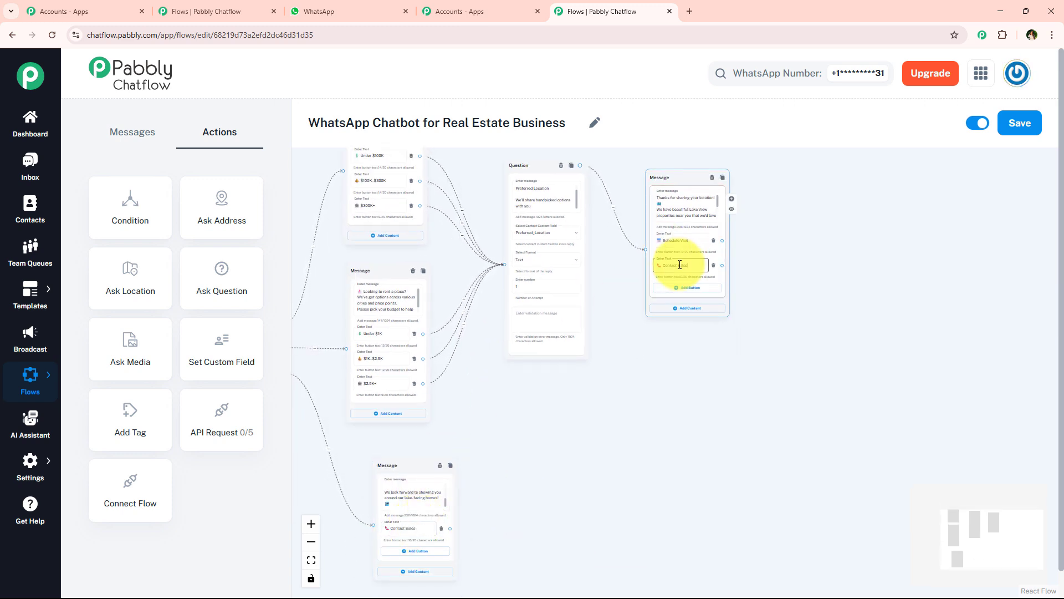
scroll(680, 264, "up", 5)
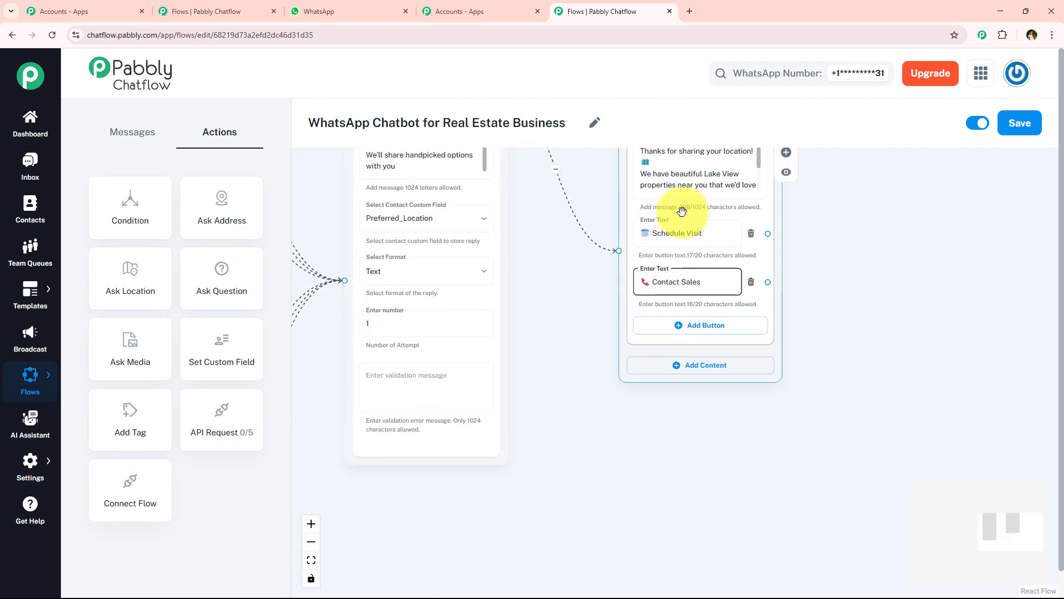
Connect the location thank-you message's Schedule Visit button to the existing visit-request message
scroll(638, 266, "down", 2)
scroll(831, 289, "down", 2)
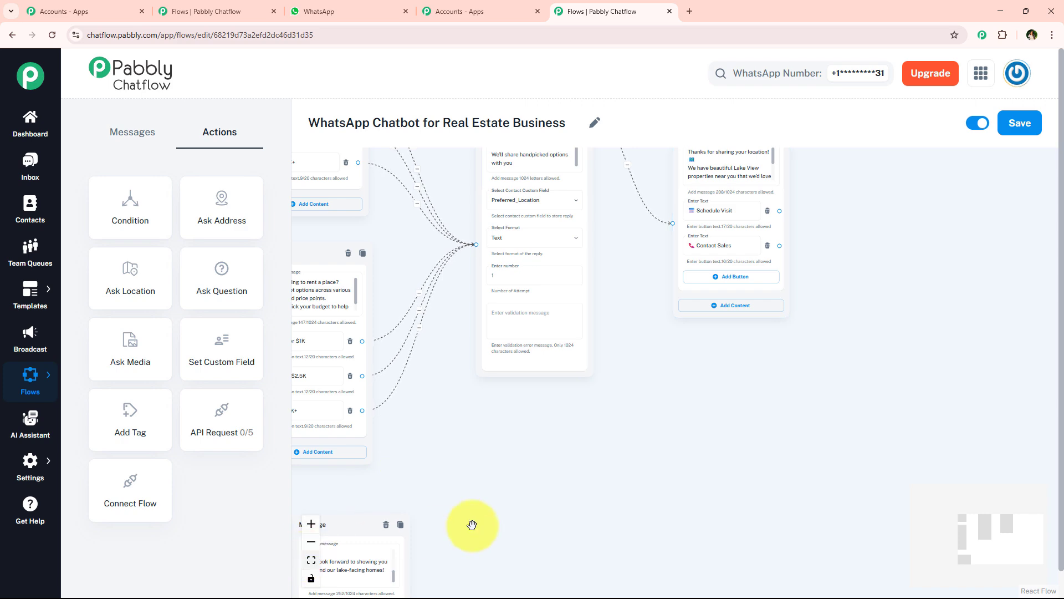
scroll(625, 450, "down", 2)
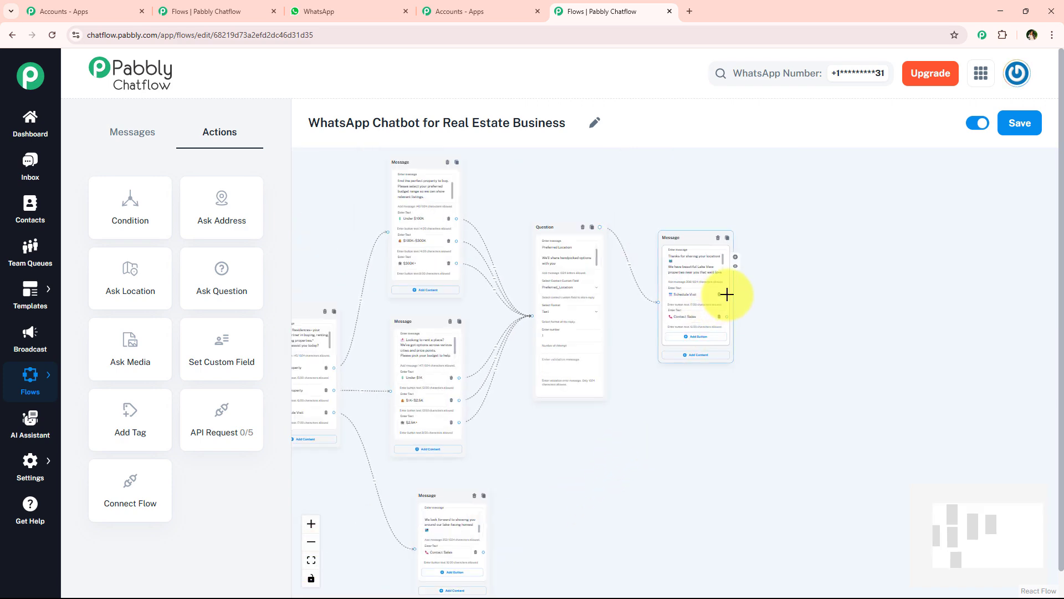
left_click_drag(727, 295, 410, 549)
Create a new Text + Button message linked from the visit-request message's Contact Sales button
scroll(491, 515, "up", 5)
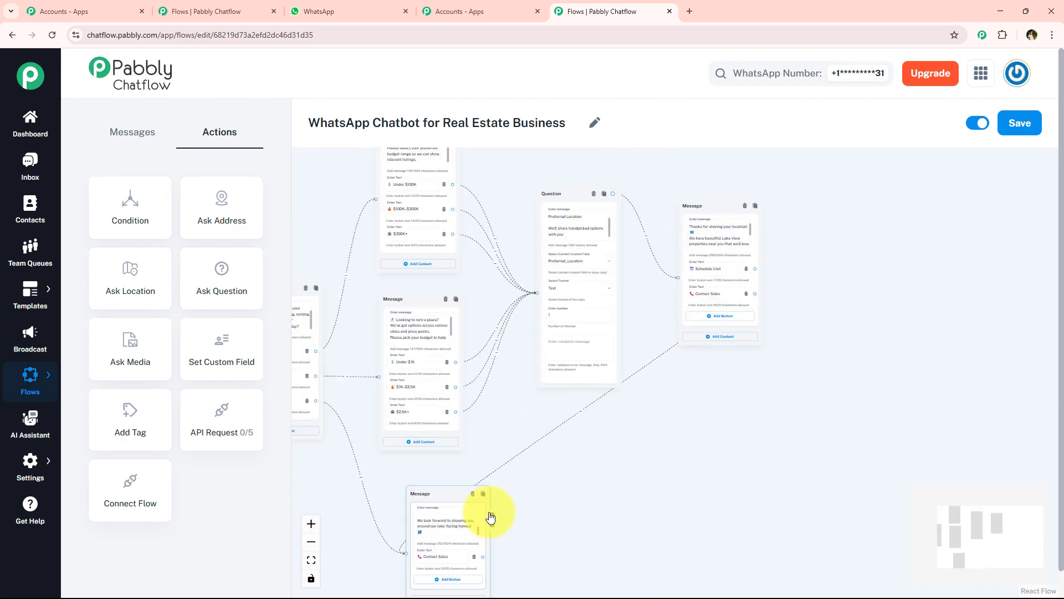
left_click_drag(594, 474, 595, 356)
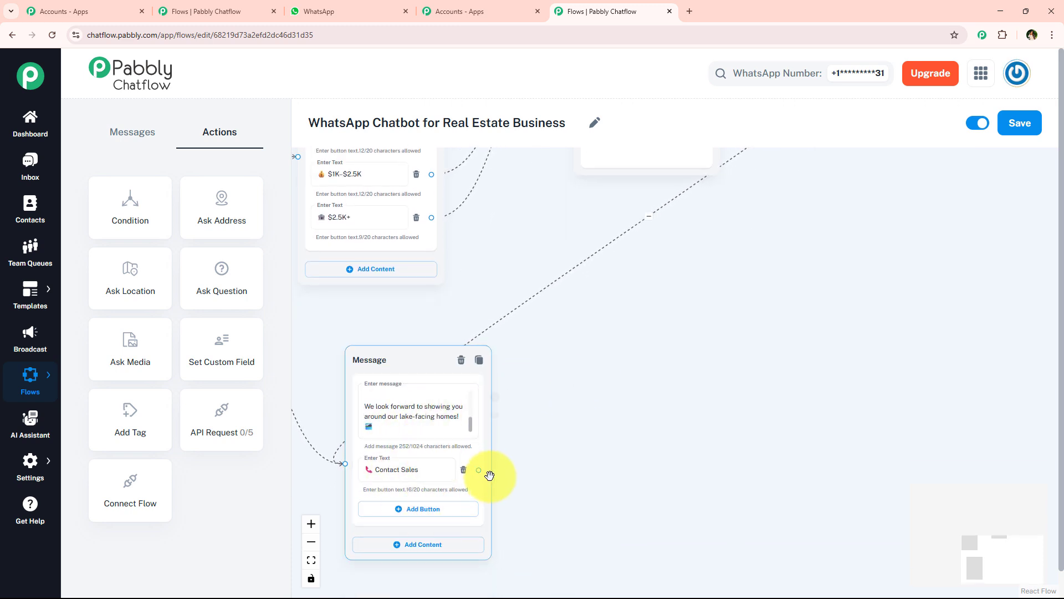
left_click_drag(479, 470, 814, 260)
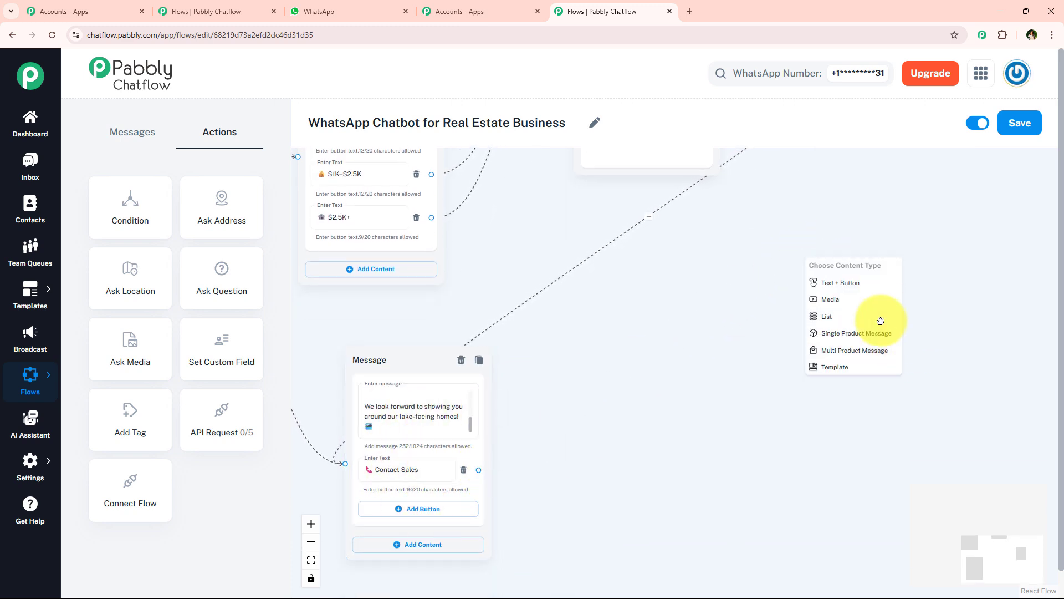
left_click(655, 367)
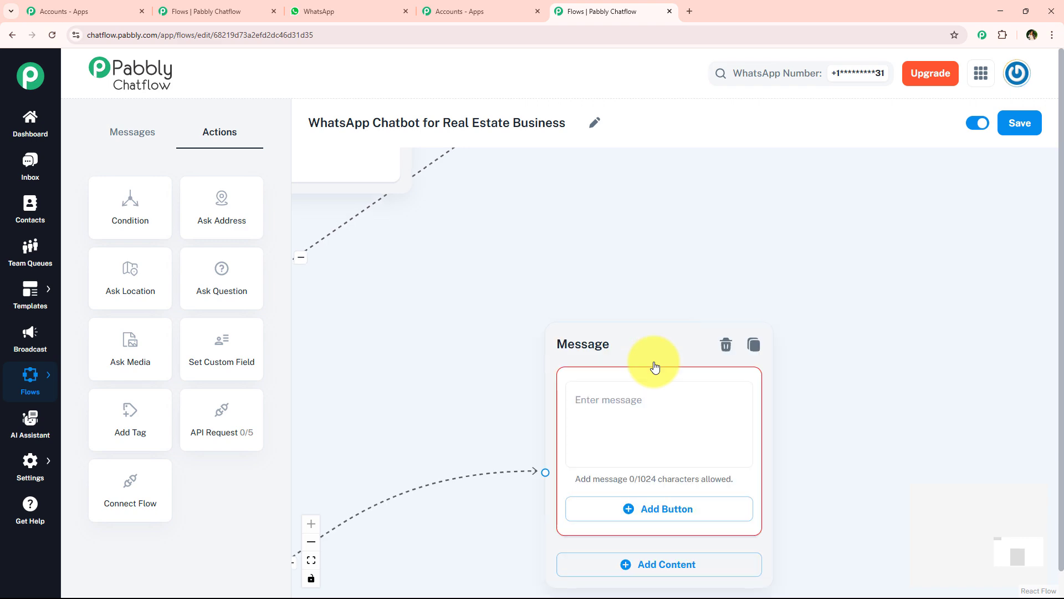
Copy the "Have questions or need personalized help?" message from the WhatsApp chat and paste it into the new sales-contact message
left_click(378, 10)
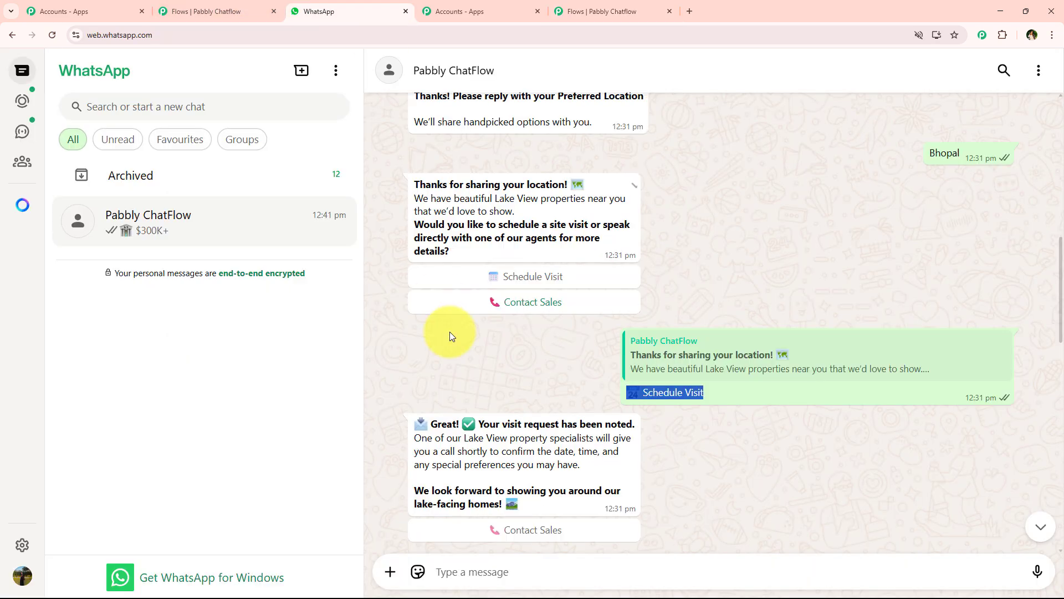
scroll(446, 344, "down", 3)
left_click_drag(413, 368, 571, 444)
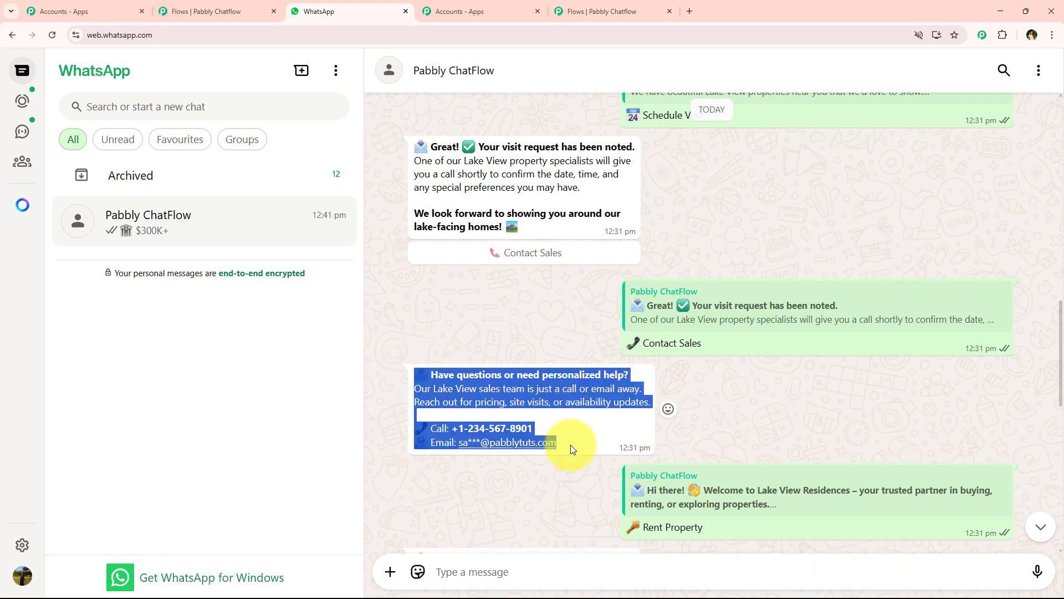
left_click(576, 11)
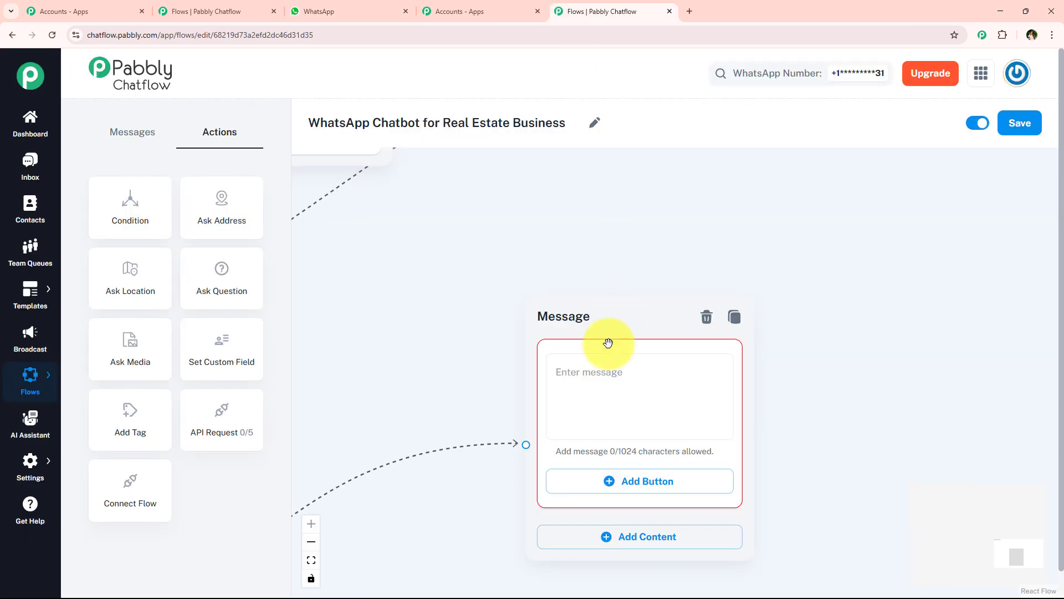
left_click(597, 371)
key("ctrl+v")
Connect the location thank-you message's Contact Sales button to the sales-contact message
scroll(623, 311, "down", 5)
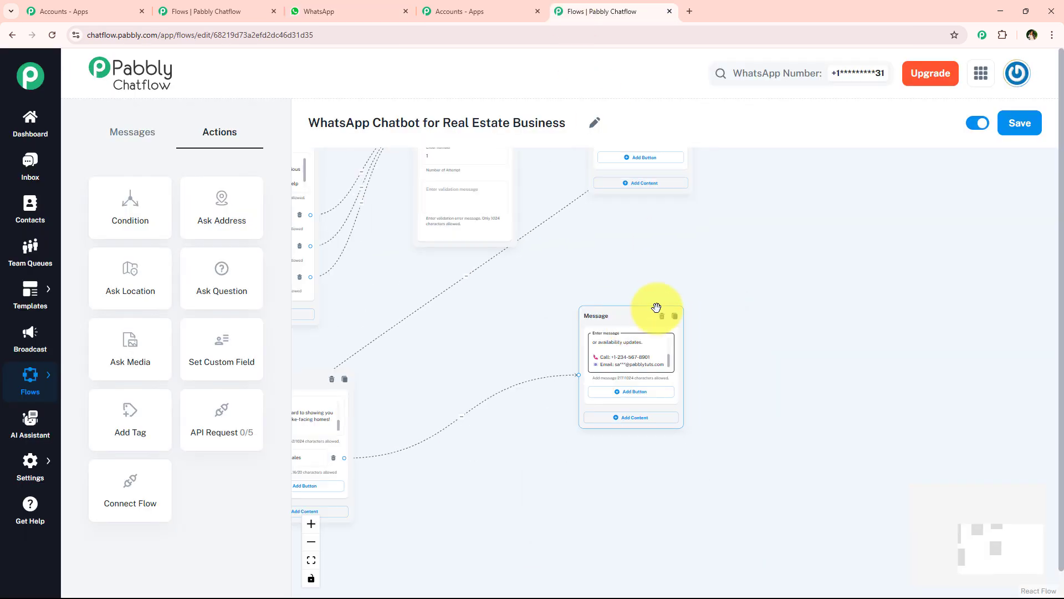
left_click_drag(672, 167, 589, 361)
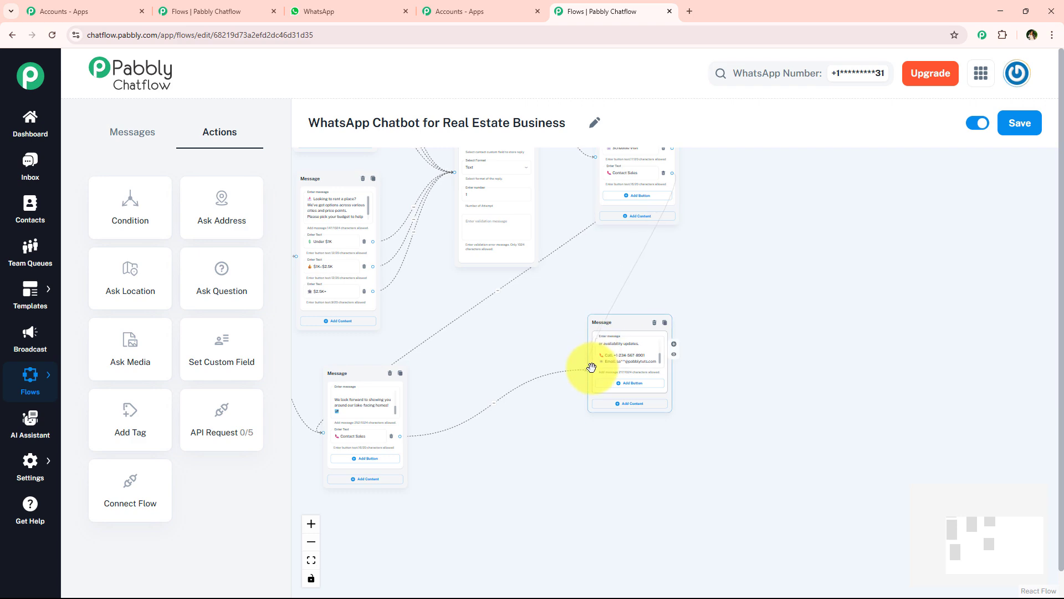
left_click_drag(636, 309, 665, 341)
Review the complete flow from Flow Start through the buy, rent and visit branches to the question and sales-contact message
scroll(665, 342, "down", 6)
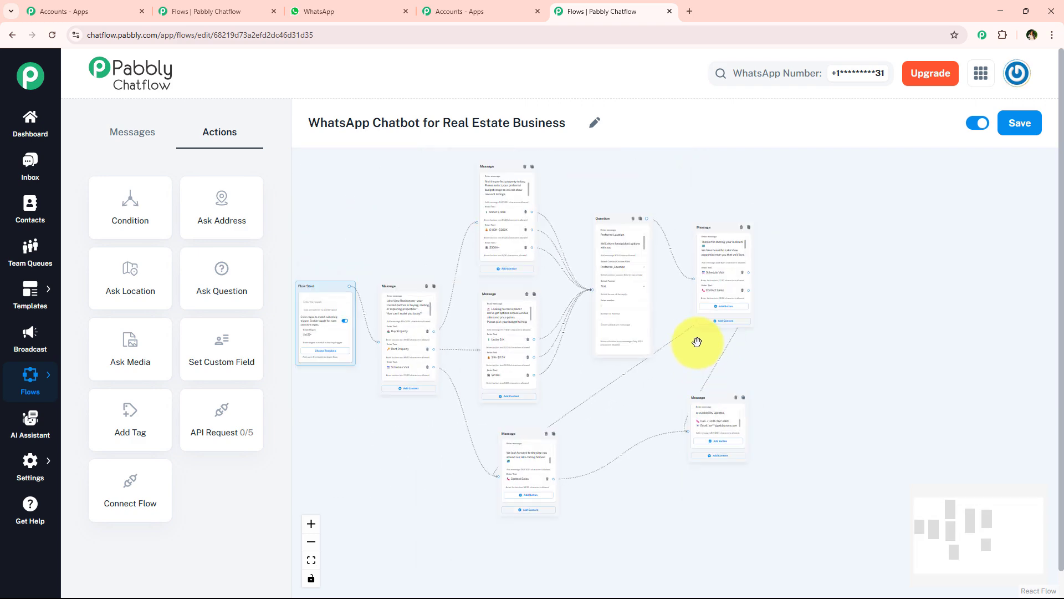
scroll(476, 256, "up", 5)
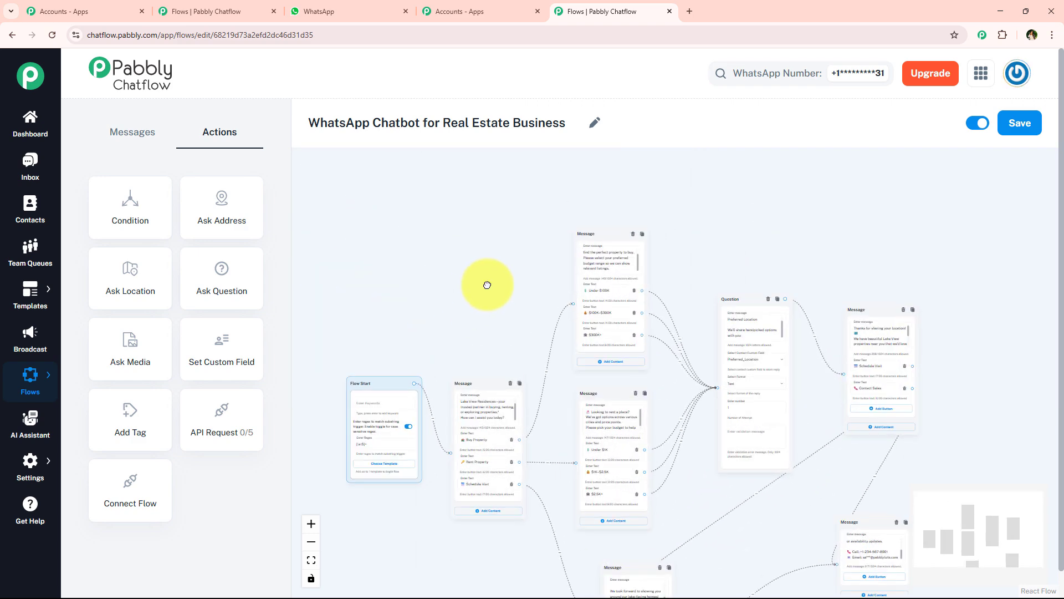
scroll(481, 416, "up", 4)
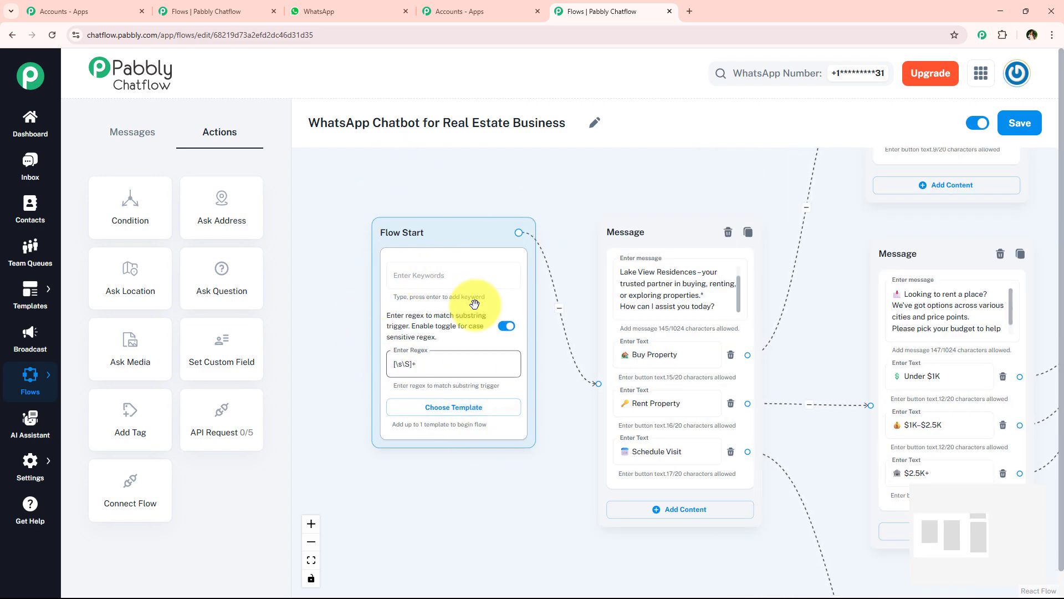
mouse_move(689, 277)
left_click_drag(776, 337, 599, 325)
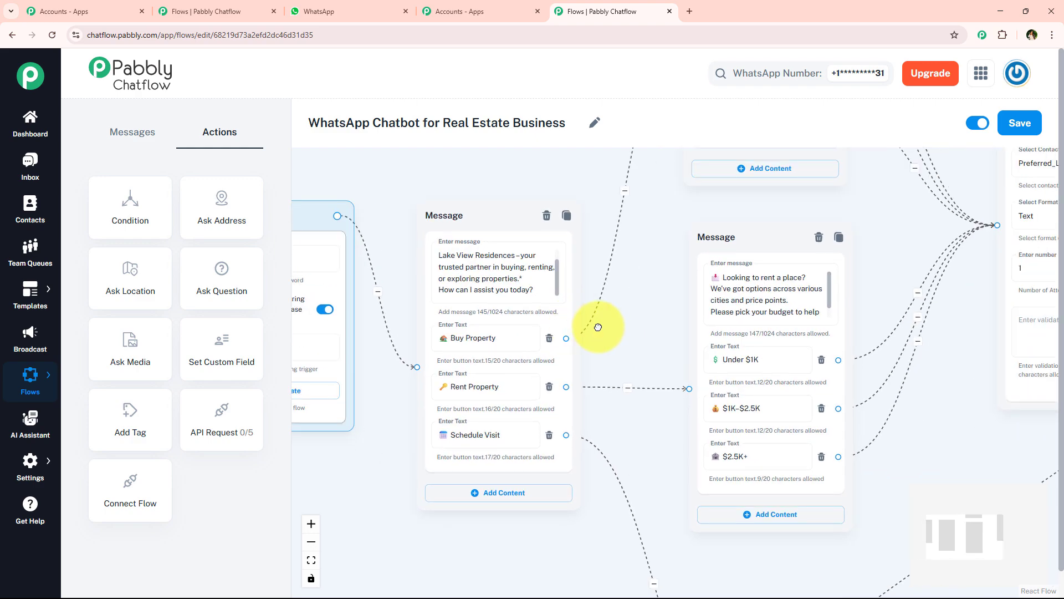
scroll(617, 318, "down", 2)
scroll(863, 355, "down", 2)
left_click_drag(864, 355, 968, 398)
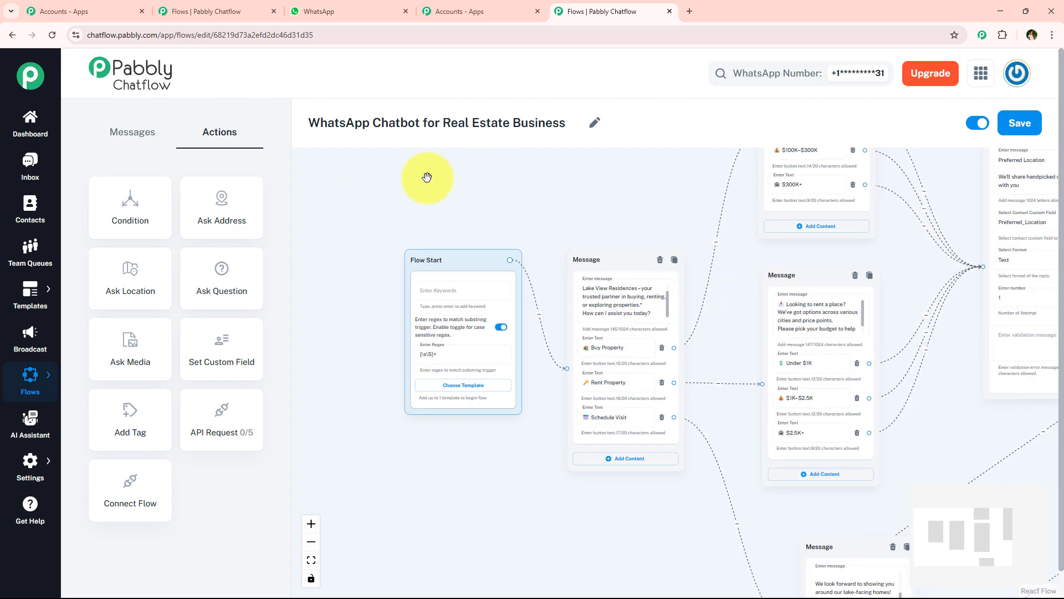
scroll(443, 306, "up", 3)
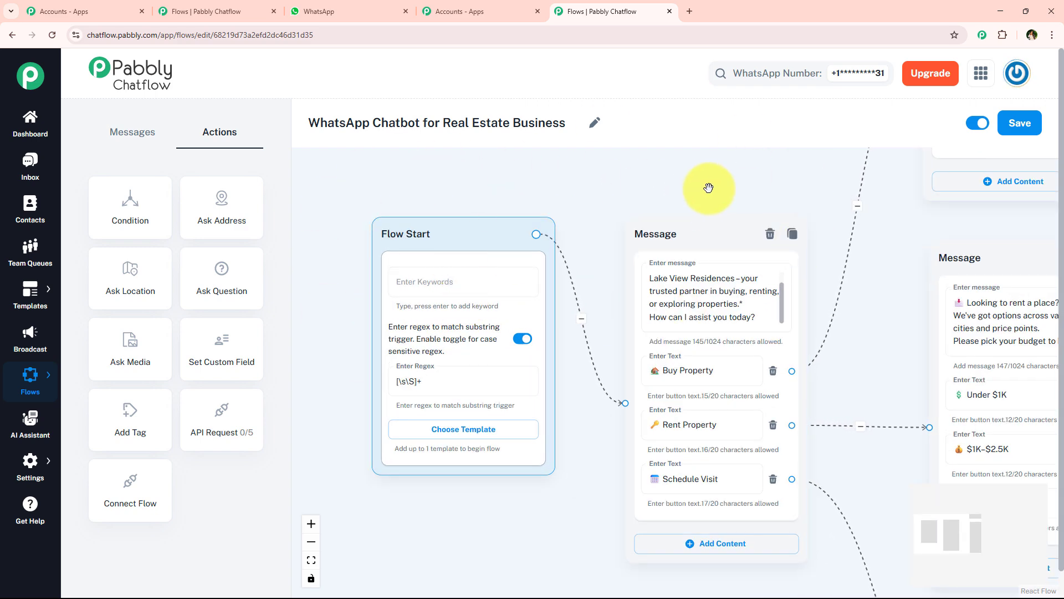
Save the real estate chatbot flow and dismiss the notification
left_click(1017, 126)
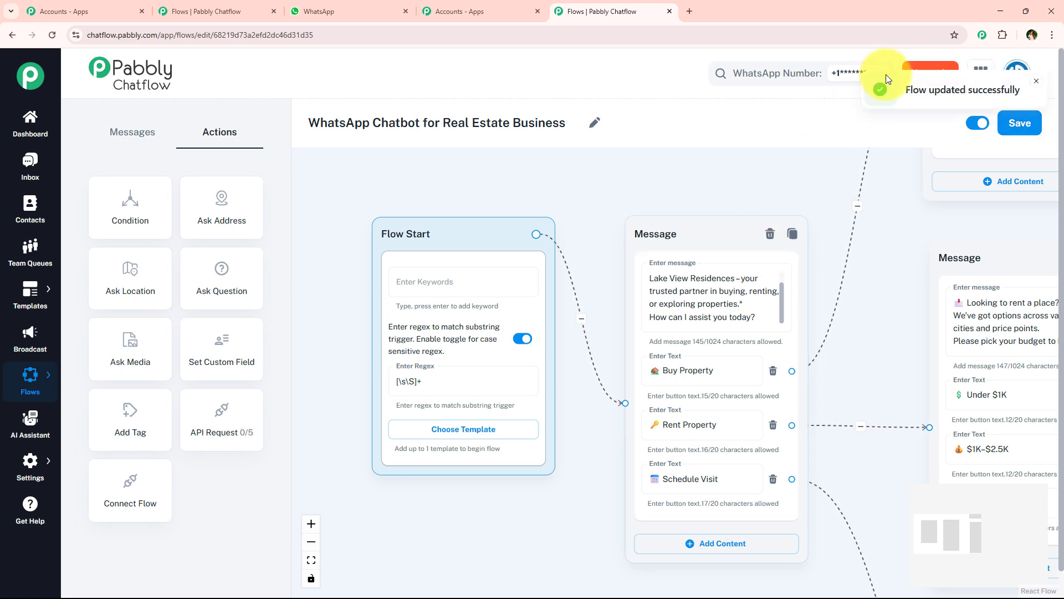
left_click_drag(905, 97, 1016, 97)
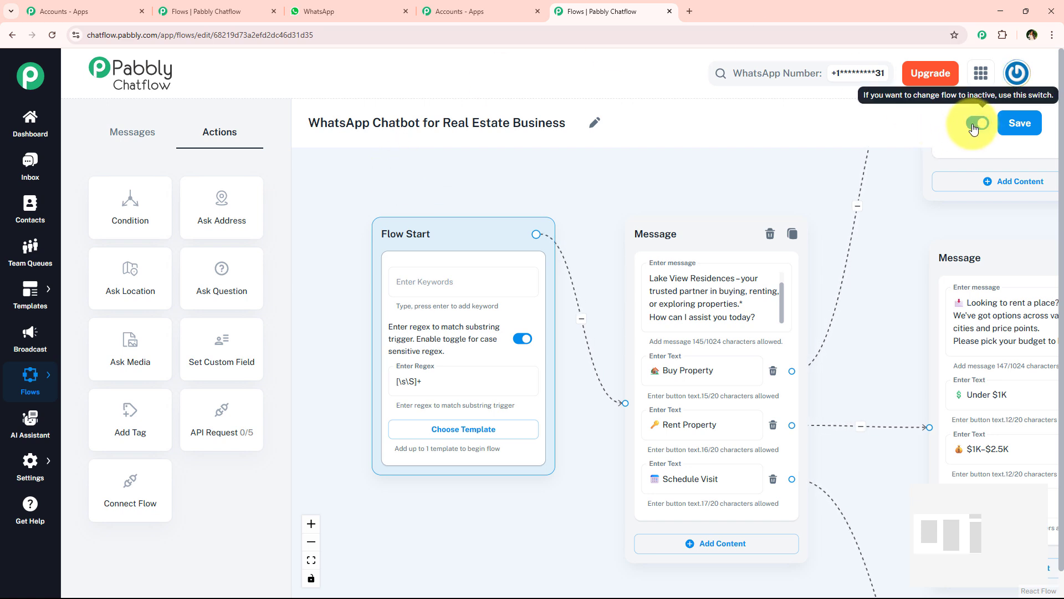
Switch to WhatsApp and clear the Pabbly ChatFlow chat, leaving the option to keep starred messages off
left_click(373, 7)
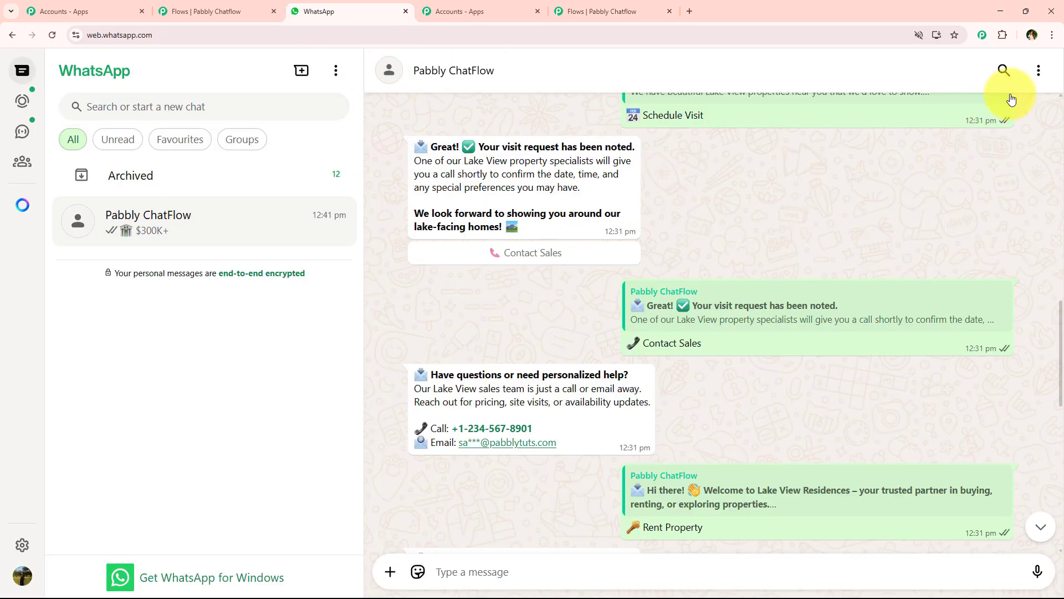
left_click(1039, 70)
left_click(931, 306)
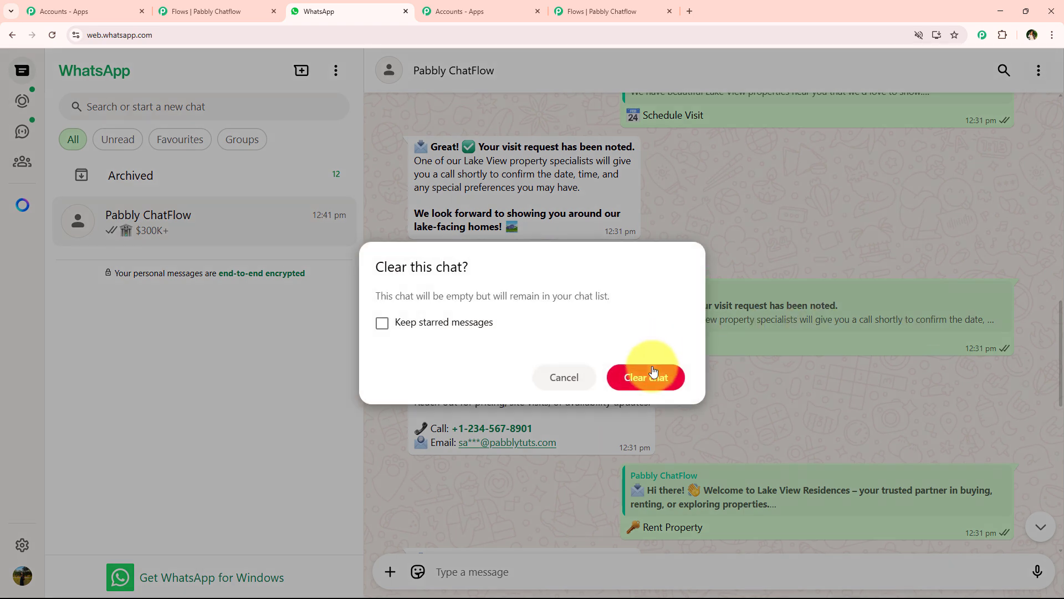
left_click(654, 372)
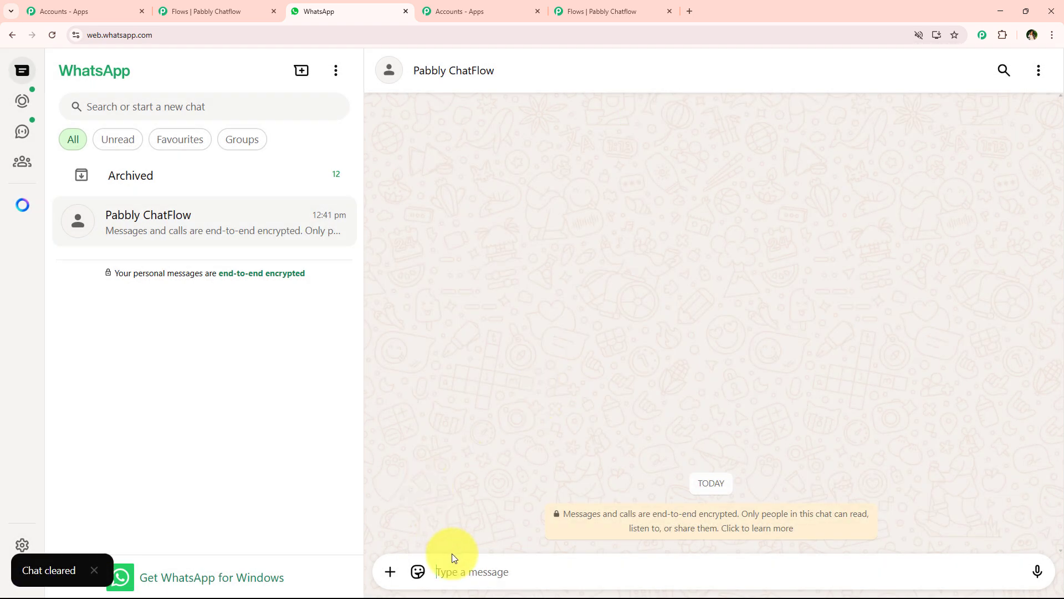
Send the message "I want to rent" in the Pabbly ChatFlow chat to trigger the chatbot
type("I w")
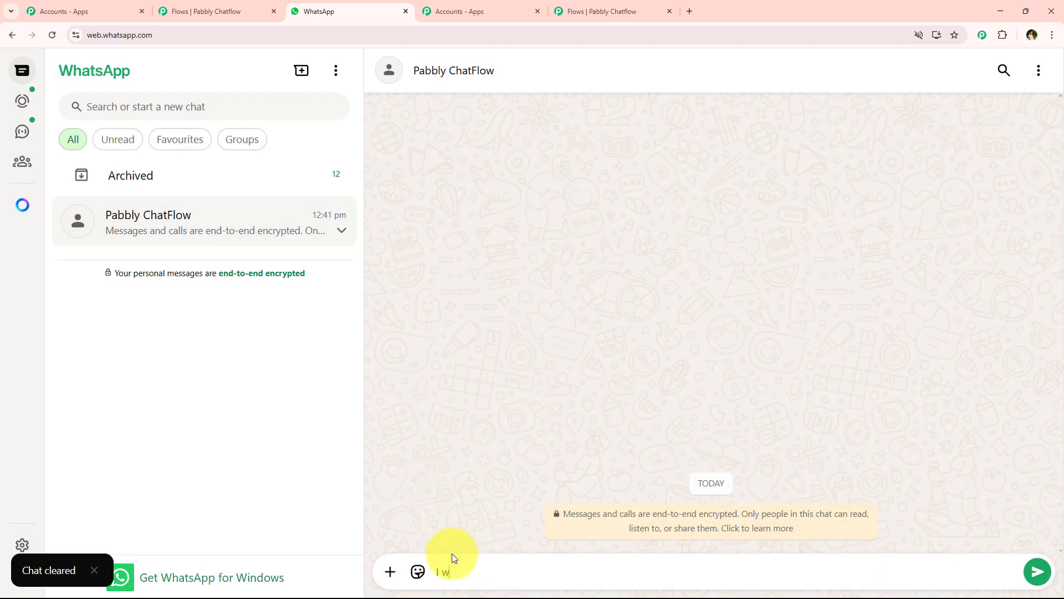
type("ant to rent")
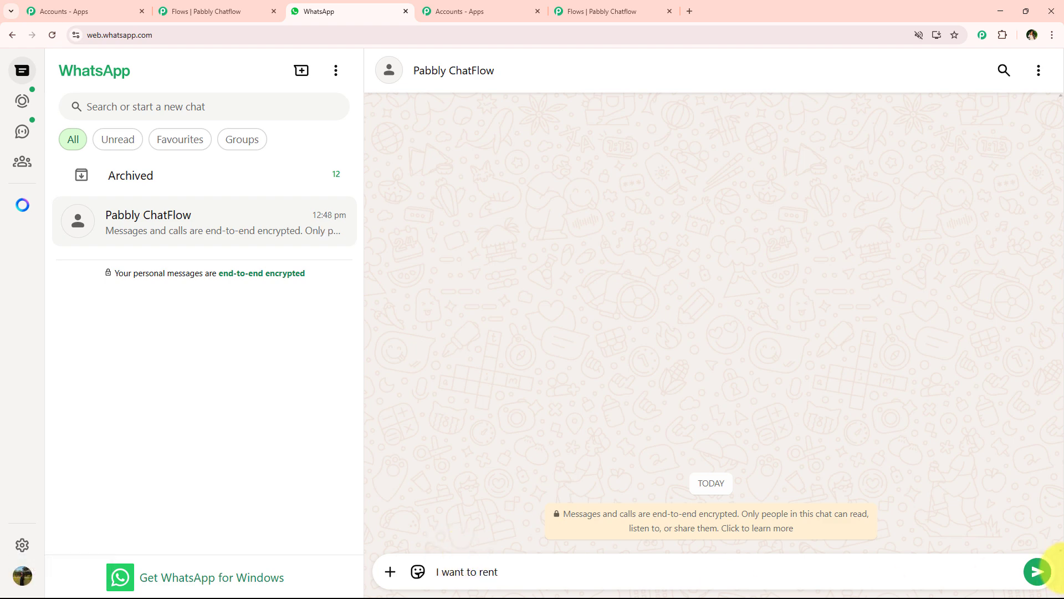
left_click(1038, 571)
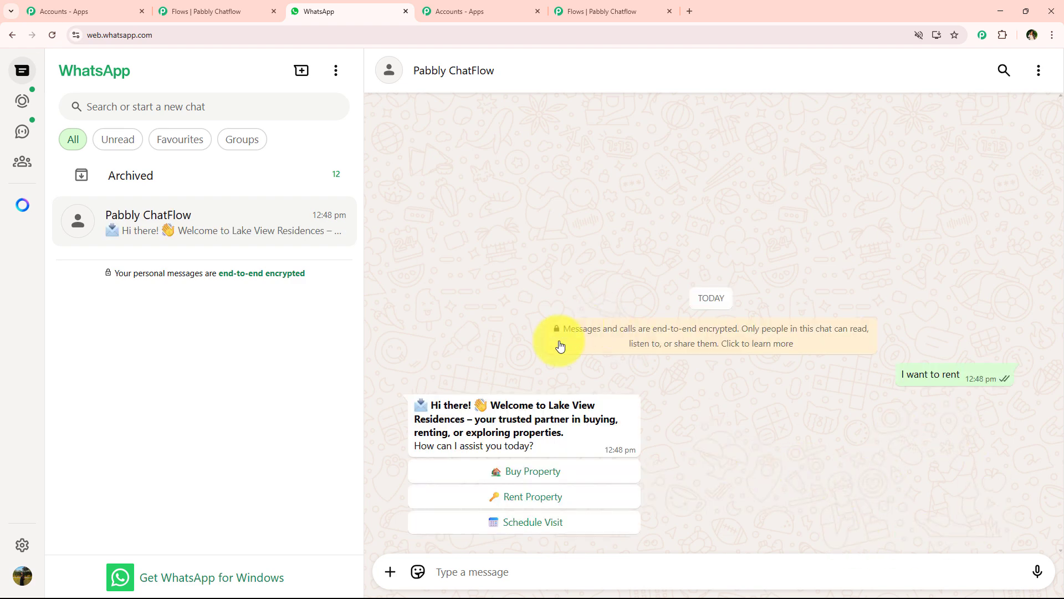
Answer the chatbot with Rent Property, the Under $1K budget and the preferred location Bhopal
left_click(573, 495)
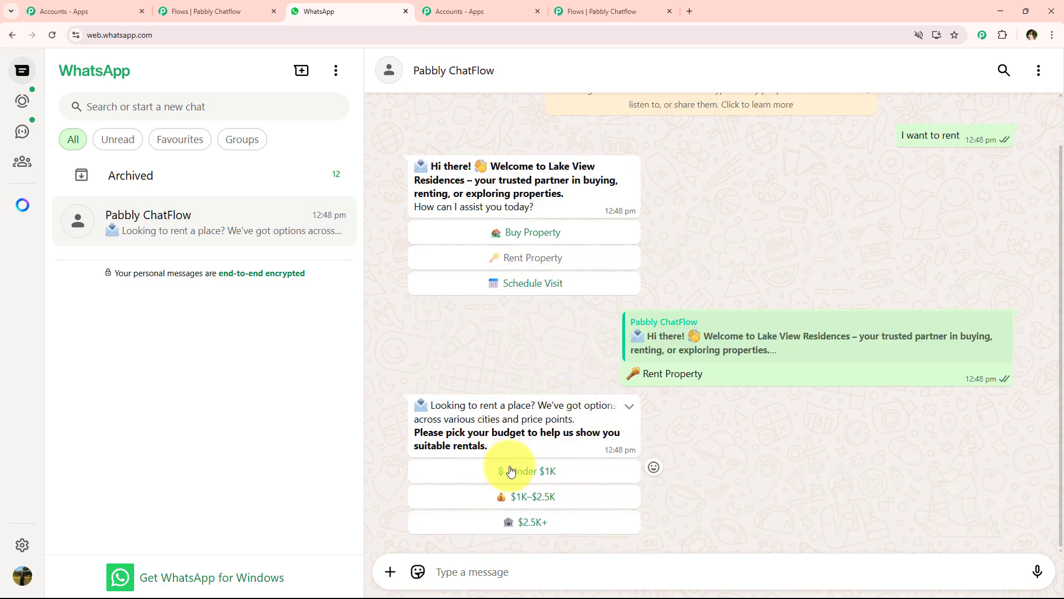
left_click(510, 470)
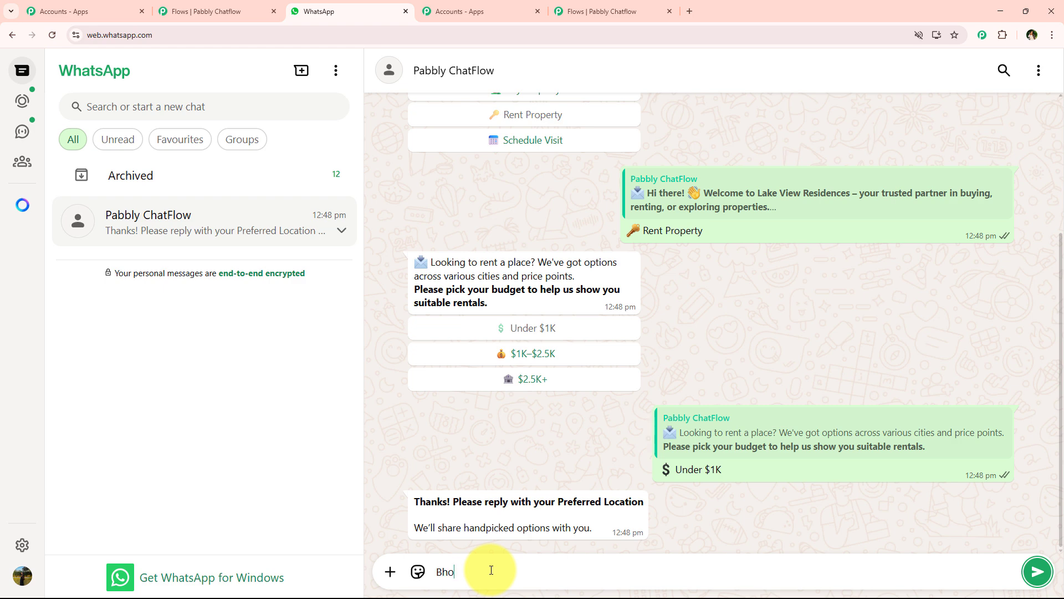
type("l")
key("Return")
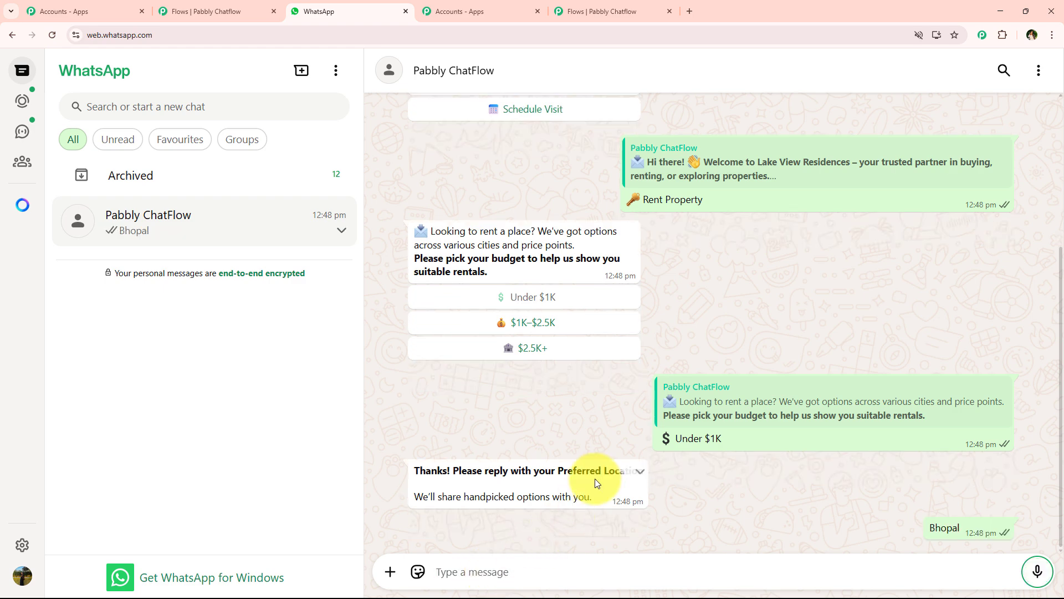
Compare the chatbot's replies in the WhatsApp chat with the Flow Start, welcome message and rent branch in the flow editor
scroll(533, 392, "up", 7)
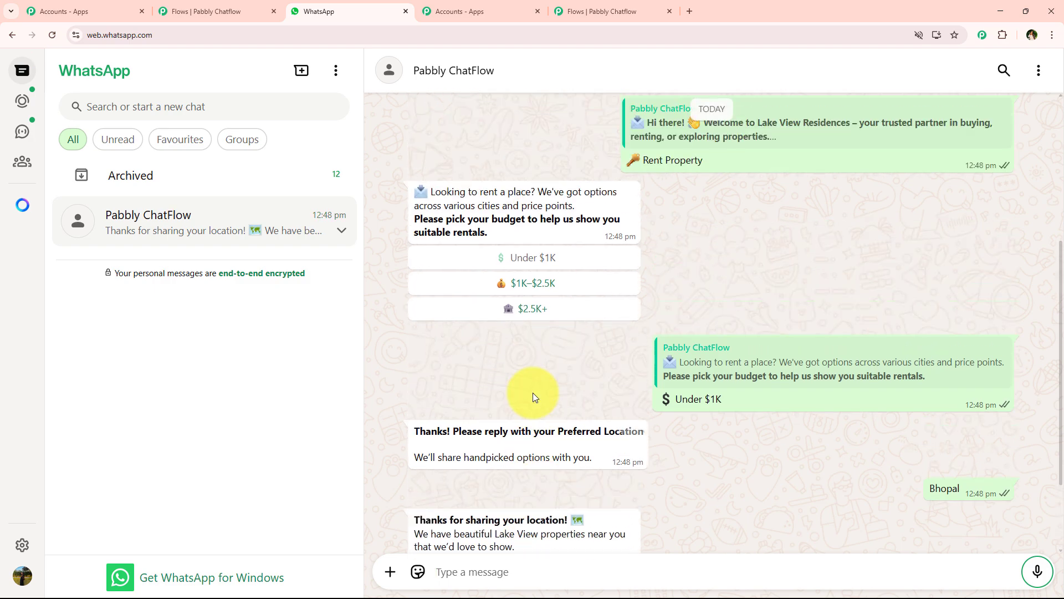
scroll(533, 392, "down", 6)
scroll(534, 396, "down", 1)
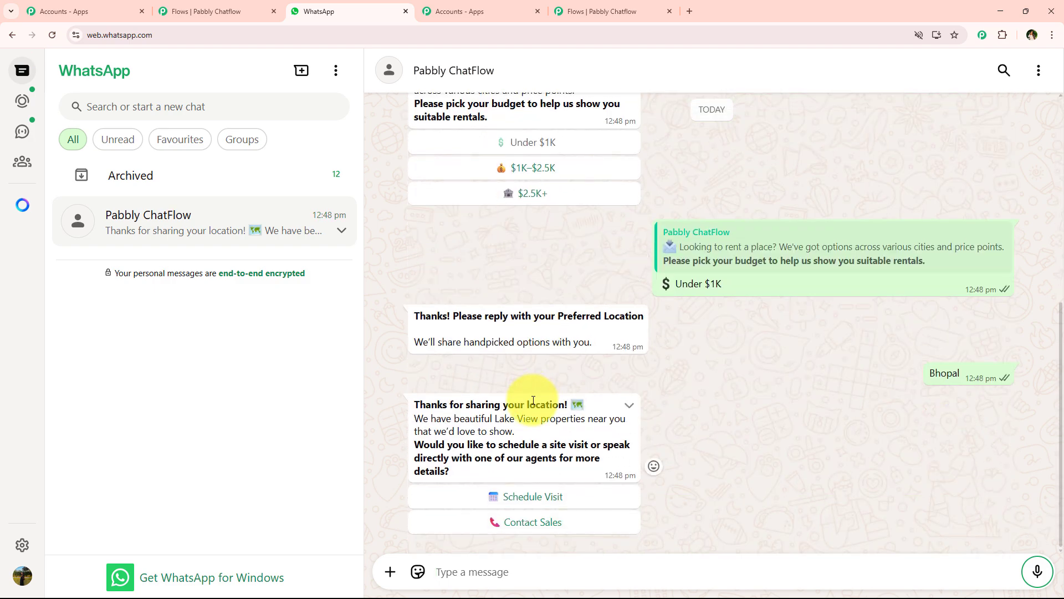
scroll(533, 397, "up", 1)
scroll(529, 398, "up", 5)
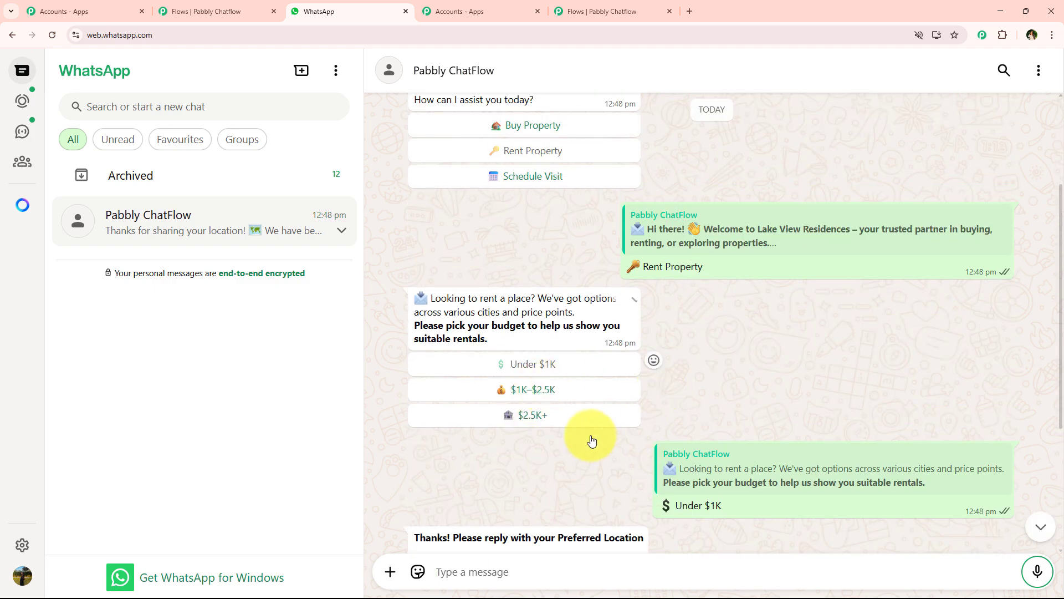
left_click(605, 10)
scroll(719, 221, "down", 5)
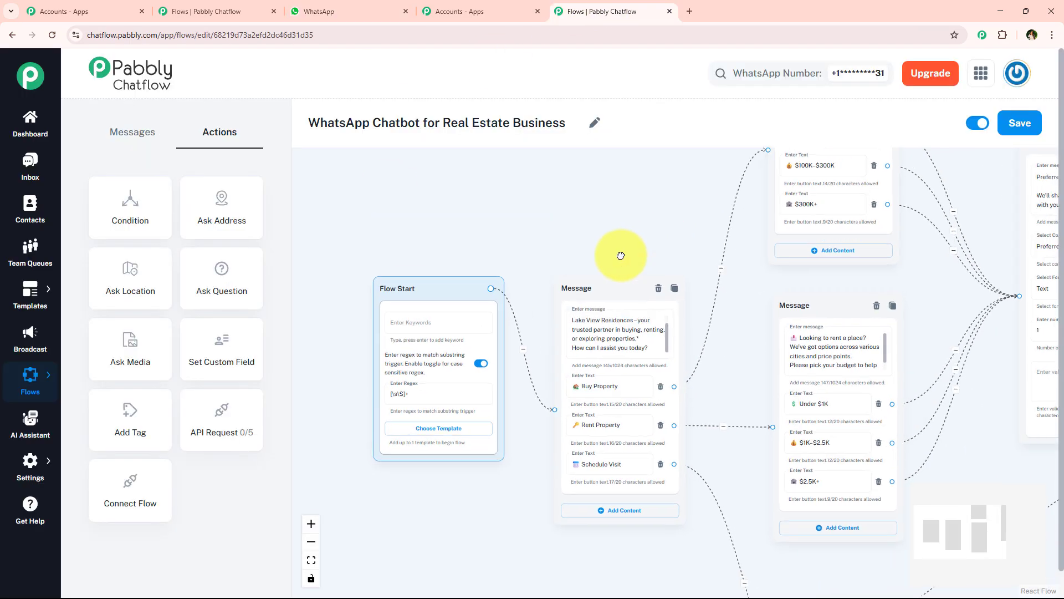
scroll(621, 254, "up", 5)
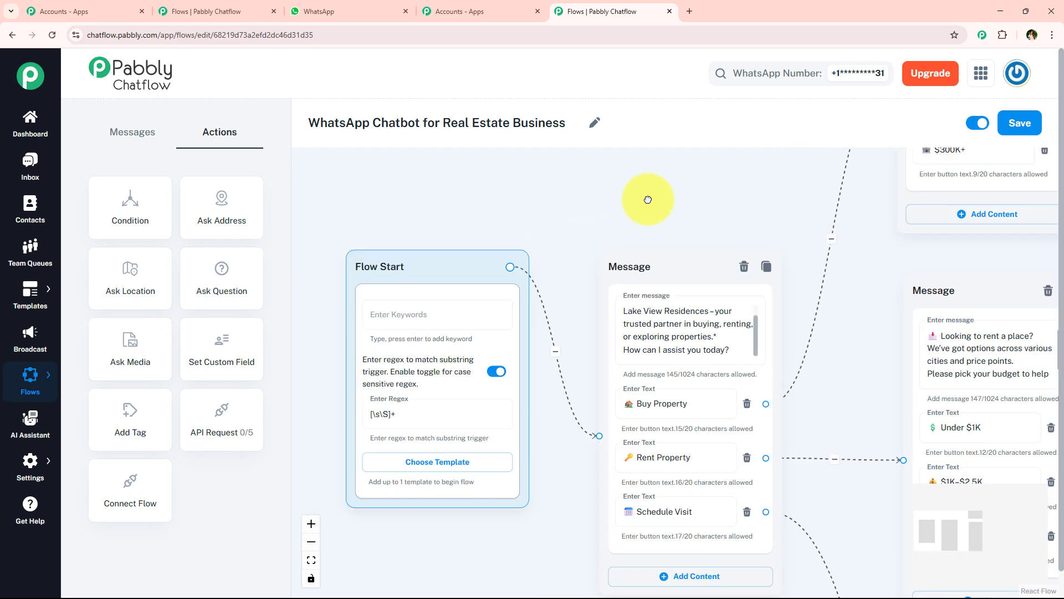
scroll(502, 225, "up", 1)
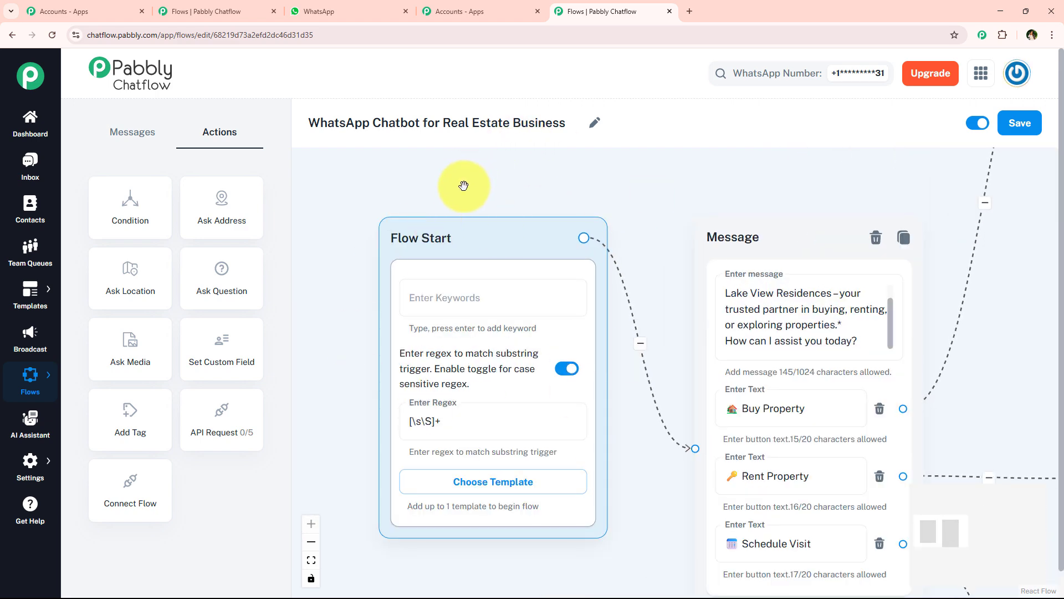
left_click(395, 12)
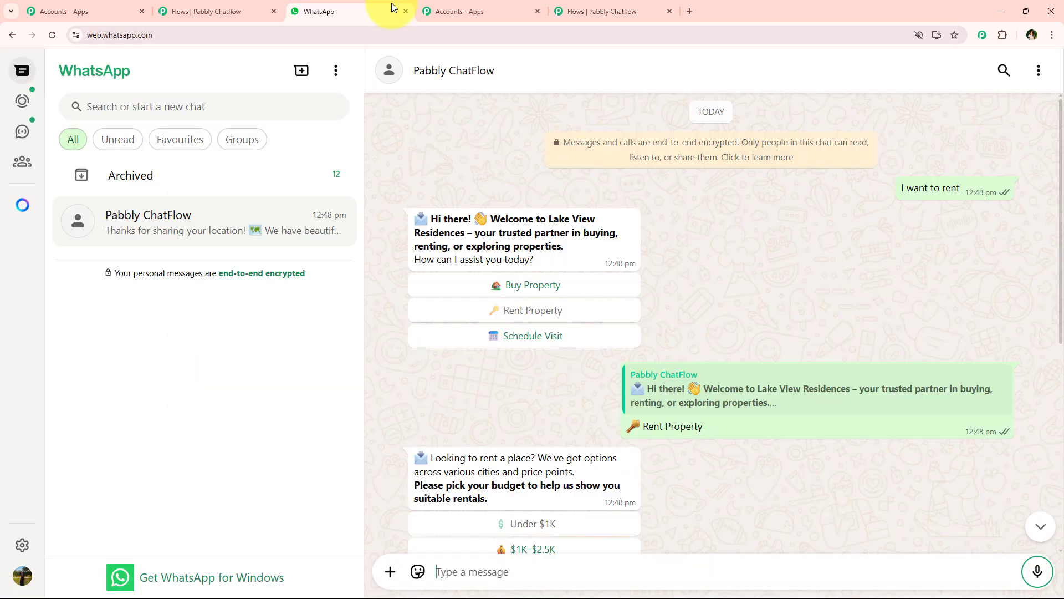
left_click(621, 12)
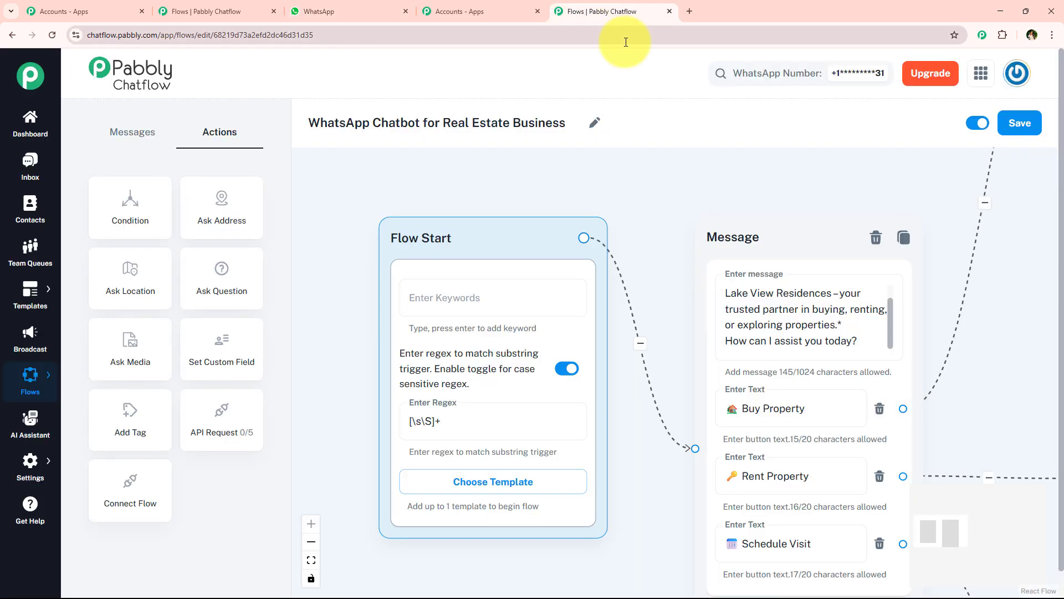
Open the Pabbly Chatflow Inbox in a new browser tab and read through the test conversation's messages
left_click(30, 164, "ctrl")
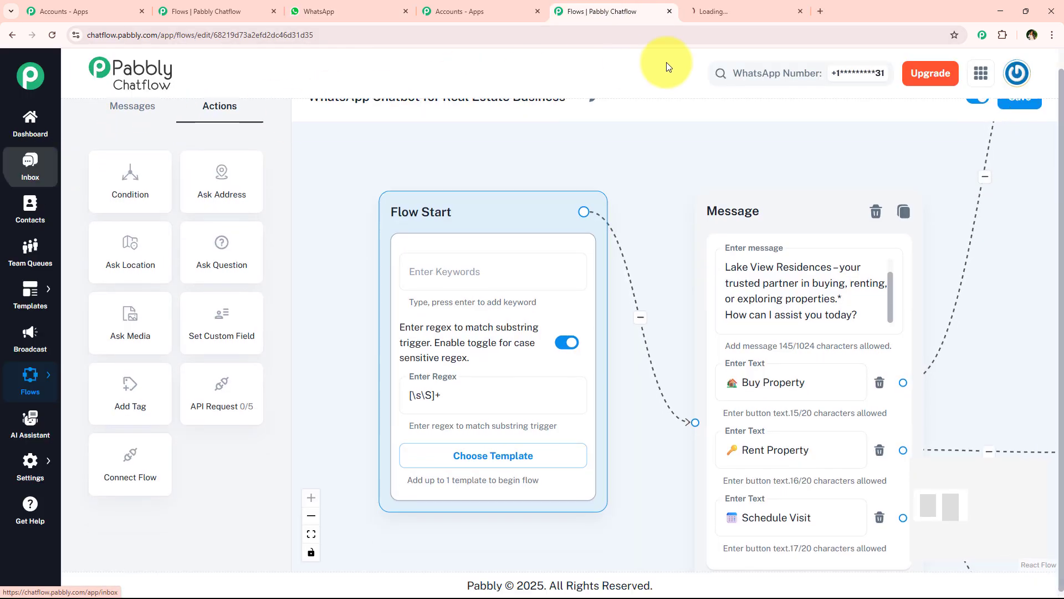
left_click(715, 10)
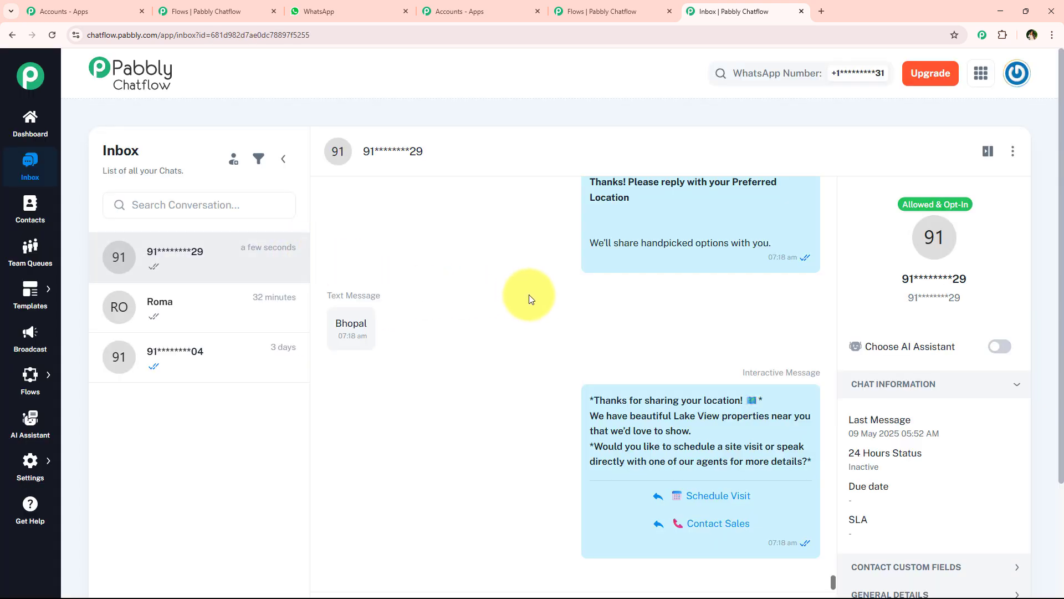
scroll(534, 310, "down", 2)
scroll(555, 321, "up", 3)
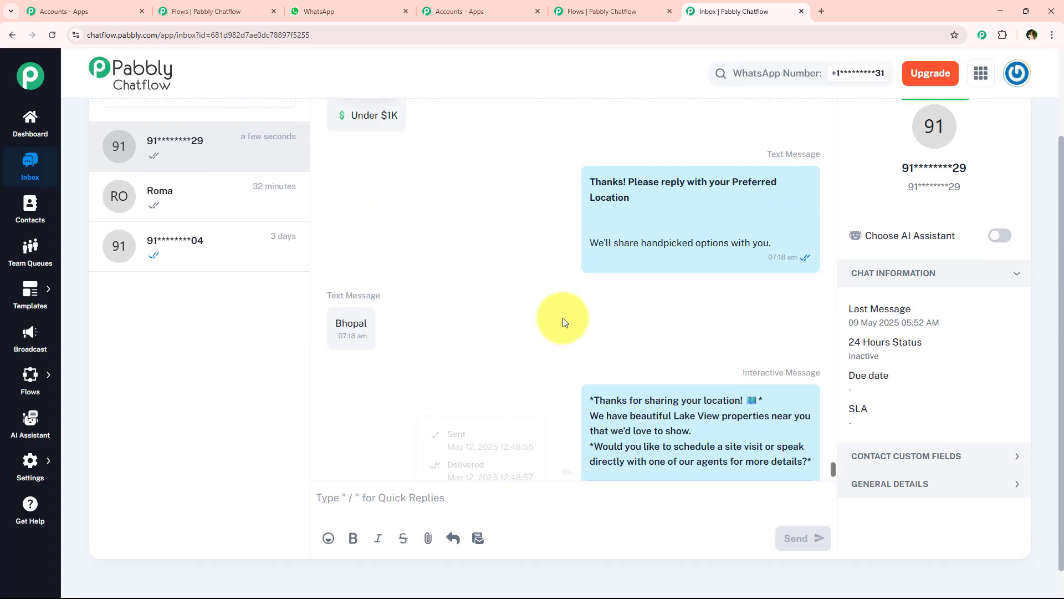
scroll(494, 359, "up", 4)
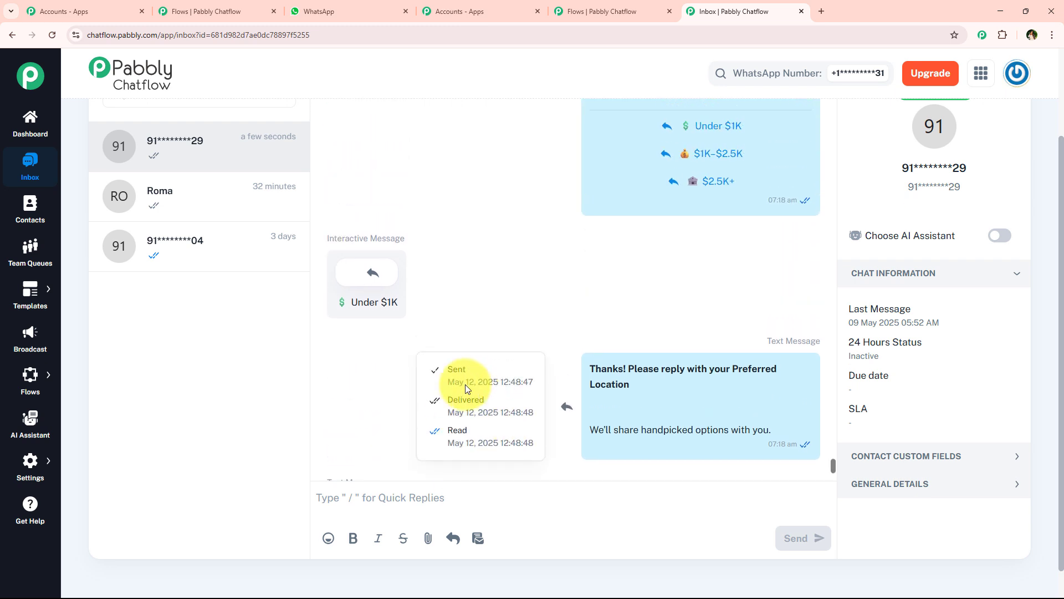
scroll(236, 412, "up", 1)
Examine the Sent, Delivered and Read statuses of the "Thanks for sharing your location!" message
scroll(547, 328, "down", 6)
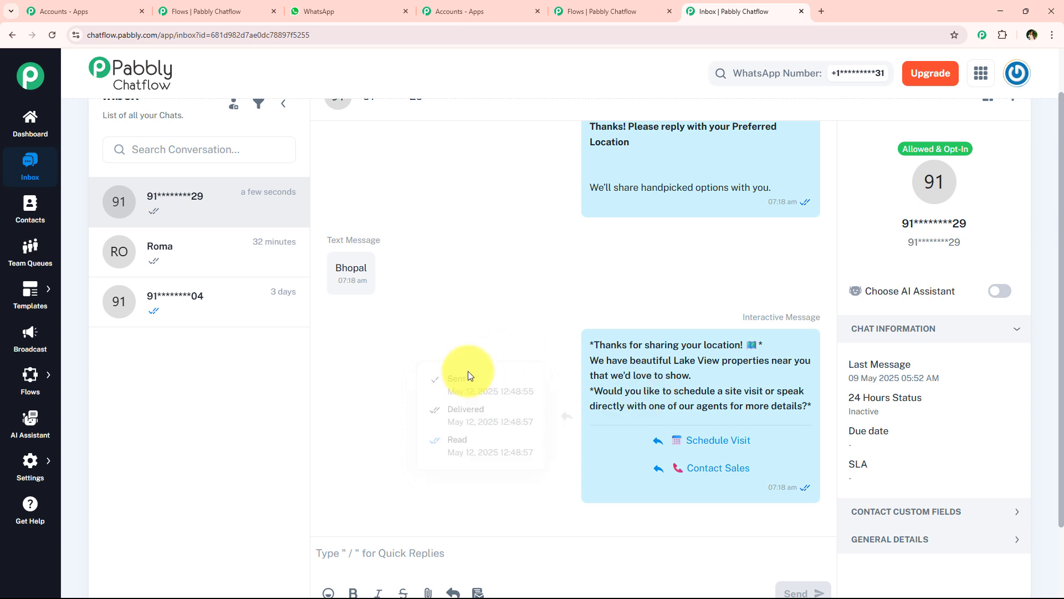
left_click_drag(450, 379, 475, 382)
double_click(465, 409)
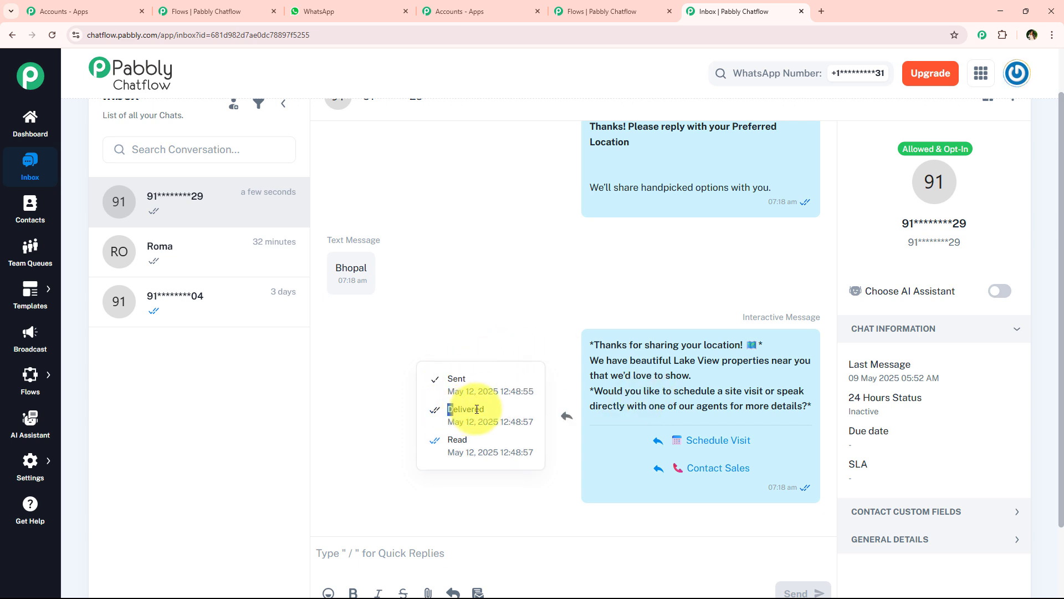
double_click(449, 438)
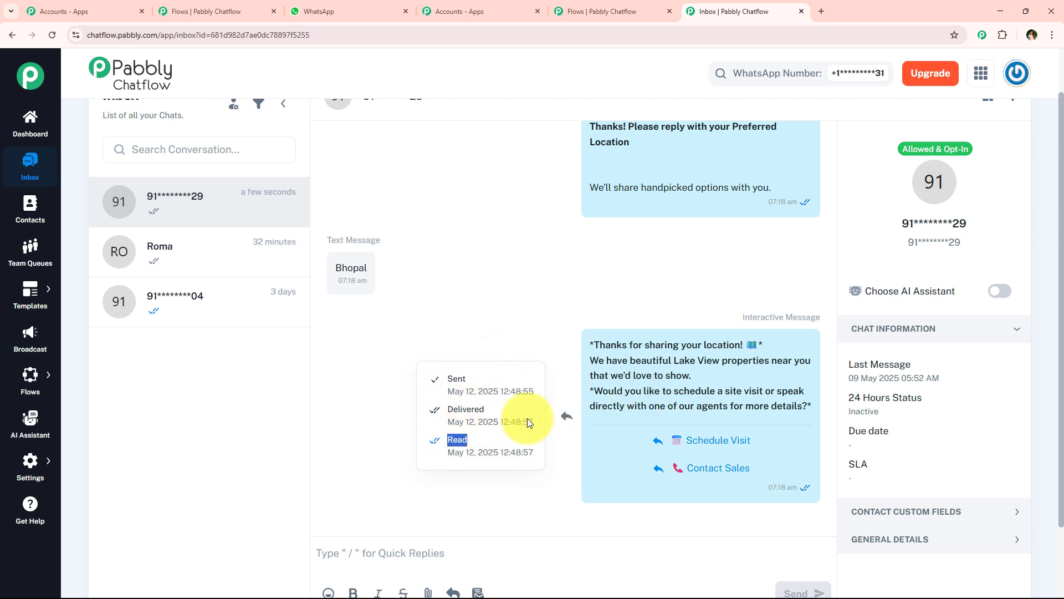
Expand the contact's custom fields and check the stored Preferred_Location against the location reply in the conversation
scroll(509, 344, "up", 2)
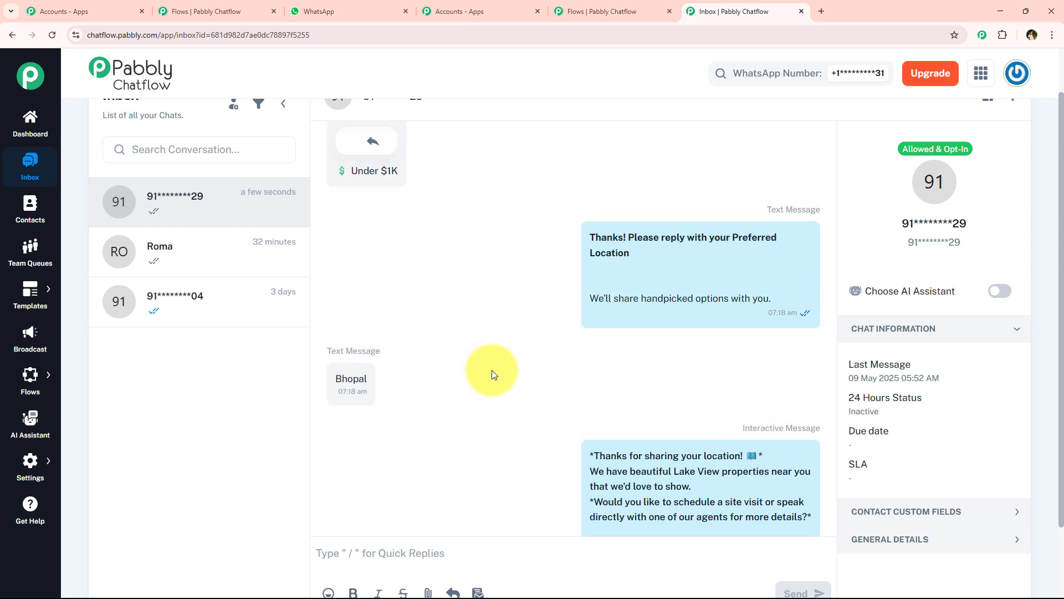
mouse_move(755, 281)
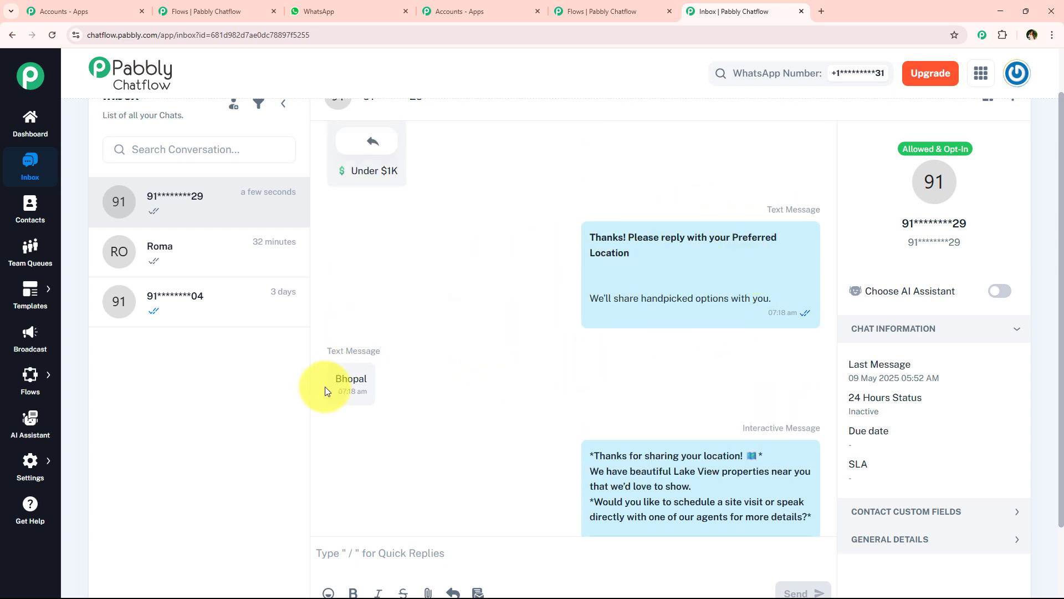
mouse_move(355, 377)
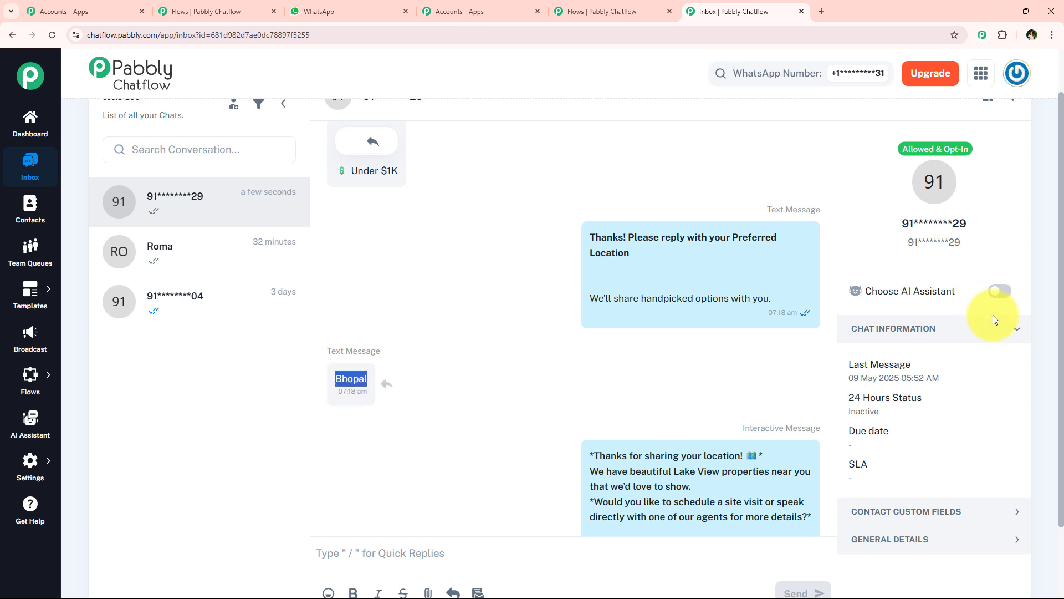
scroll(992, 333, "down", 2)
left_click(896, 423)
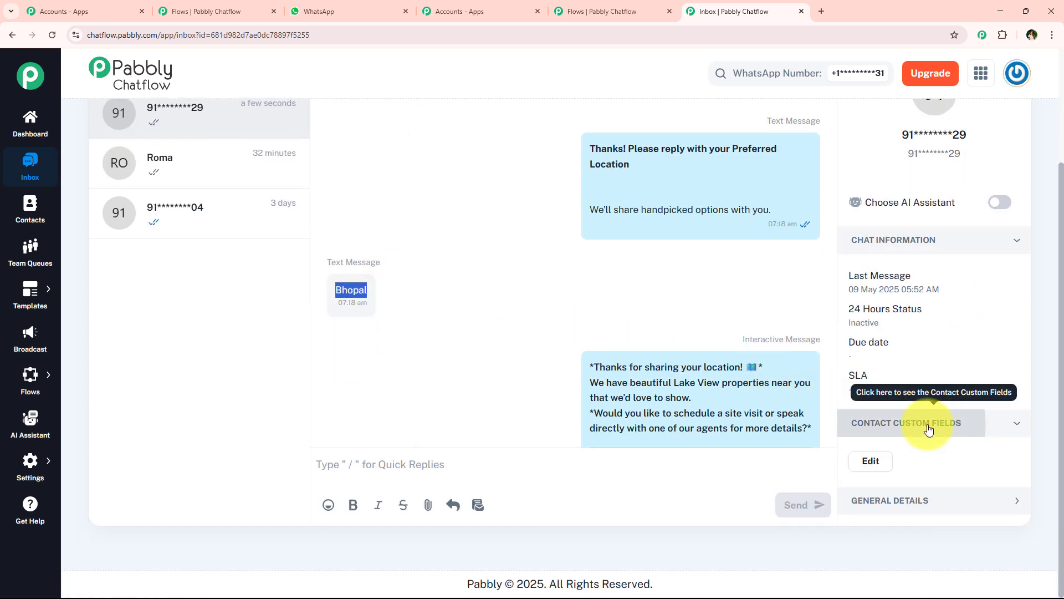
scroll(897, 432, "down", 2)
left_click_drag(844, 460, 940, 478)
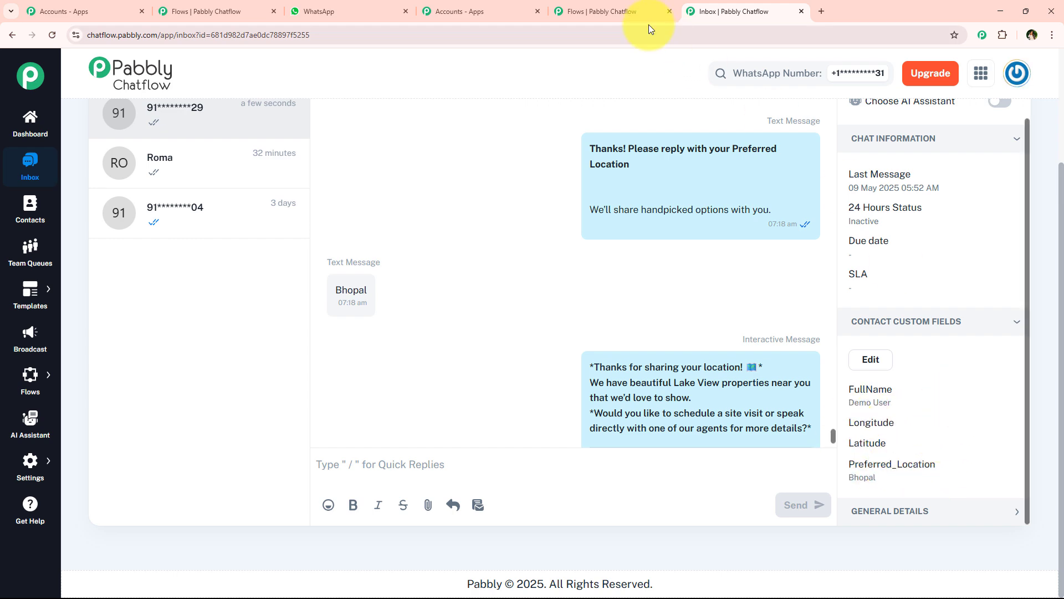
Return to the flow editor and look over the whole real estate chatbot flow from Flow Start to the sales-contact message
left_click(638, 12)
scroll(349, 228, "down", 3)
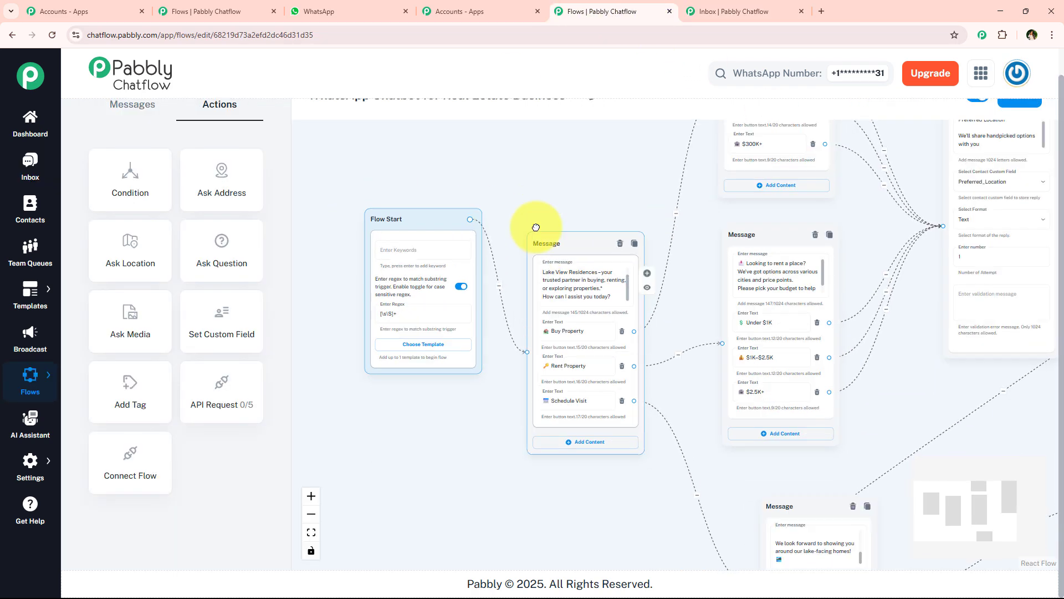
scroll(551, 119, "up", 1)
scroll(615, 240, "down", 5)
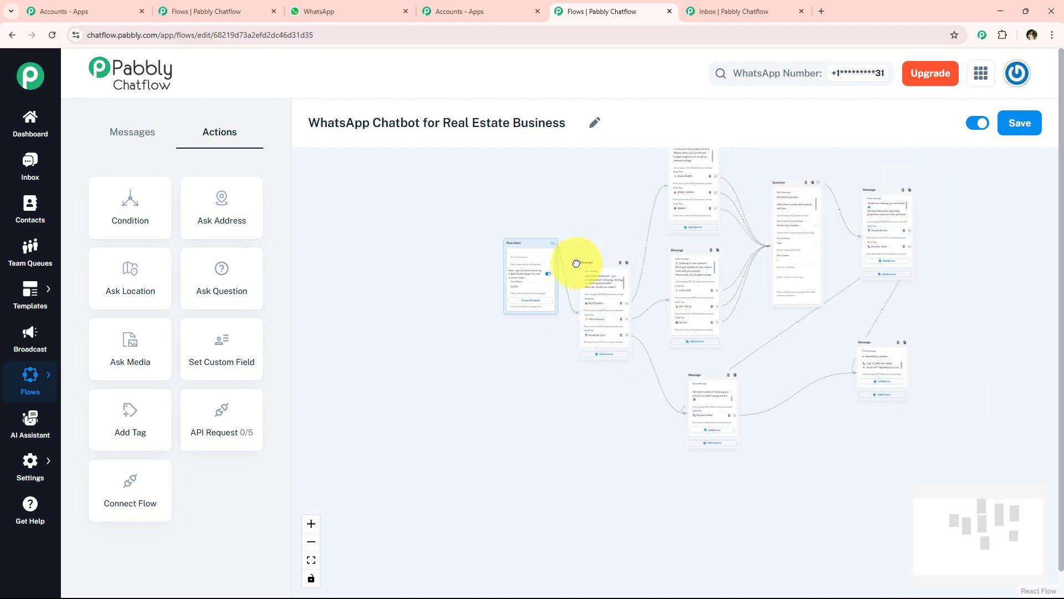
scroll(563, 268, "up", 3)
scroll(515, 261, "up", 5)
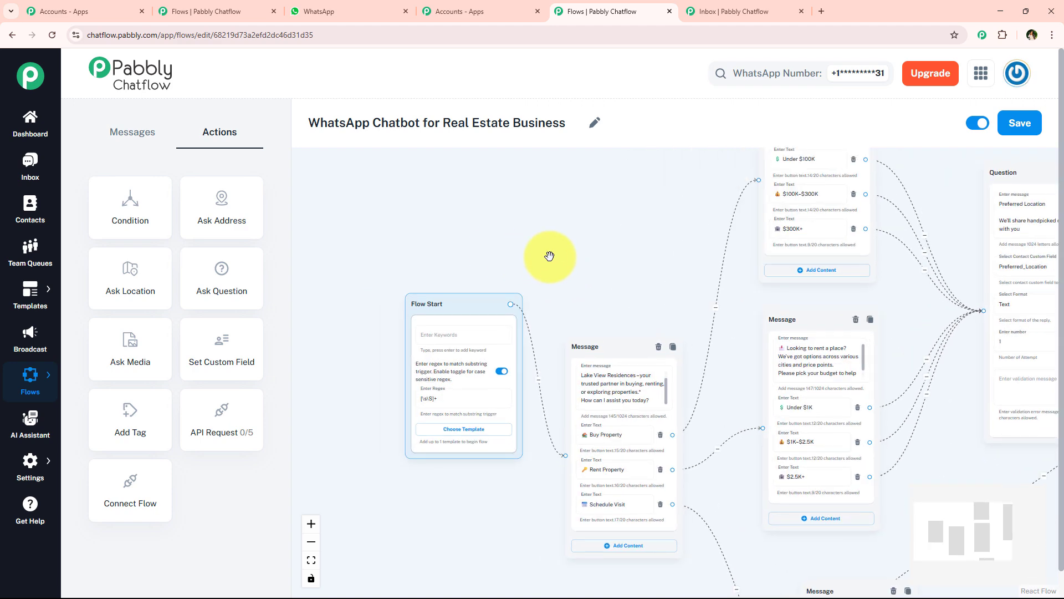
scroll(544, 256, "down", 3)
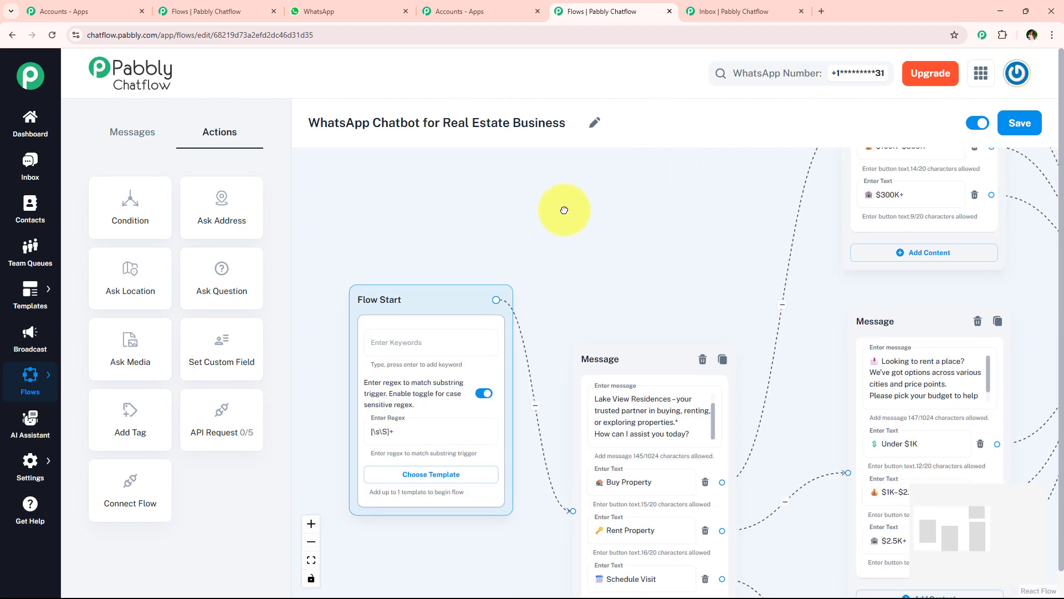